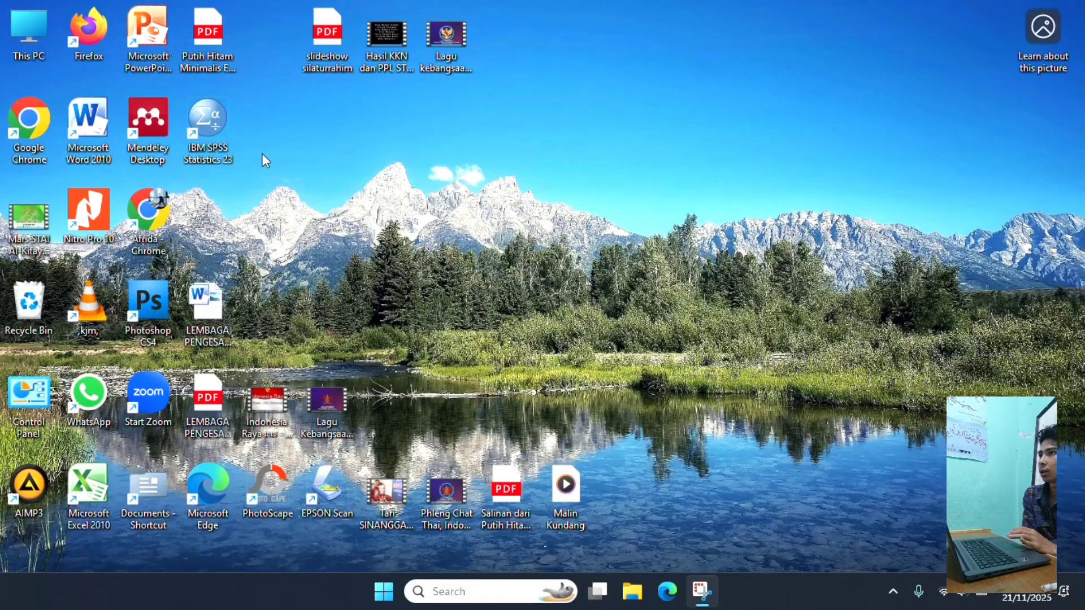
- Launch IBM SPSS Statistics 23 from the desktop and dismiss its welcome dialog
left_click(211, 126)
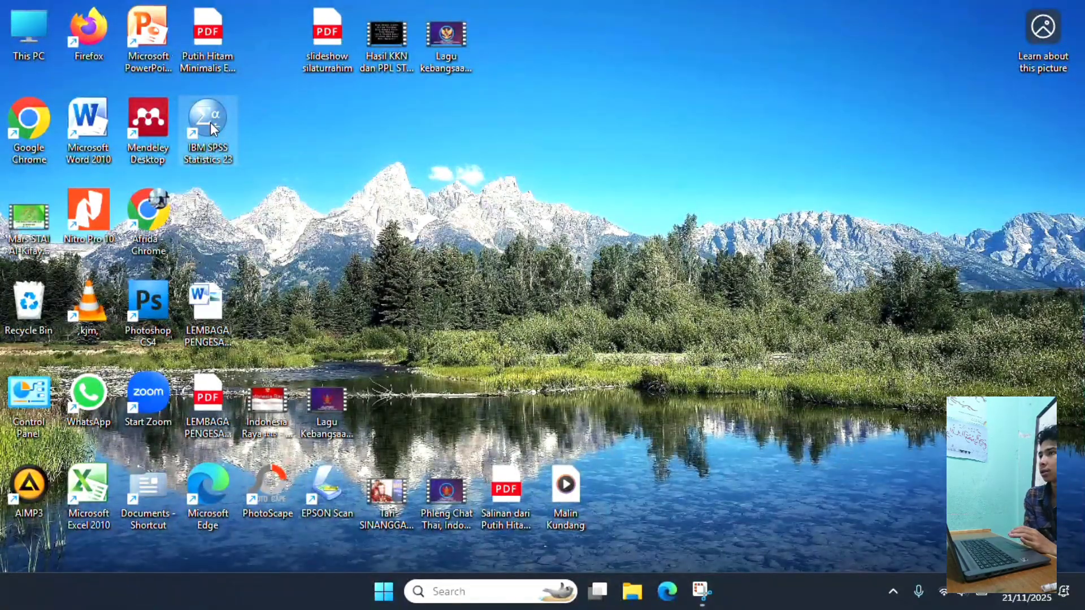
double_click(210, 122)
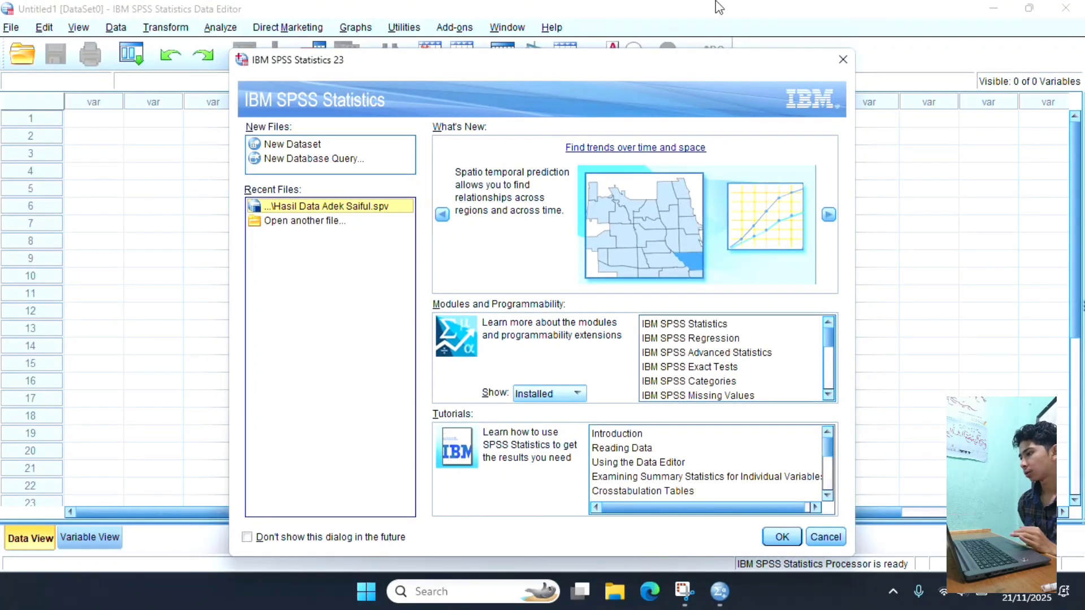
left_click(843, 60)
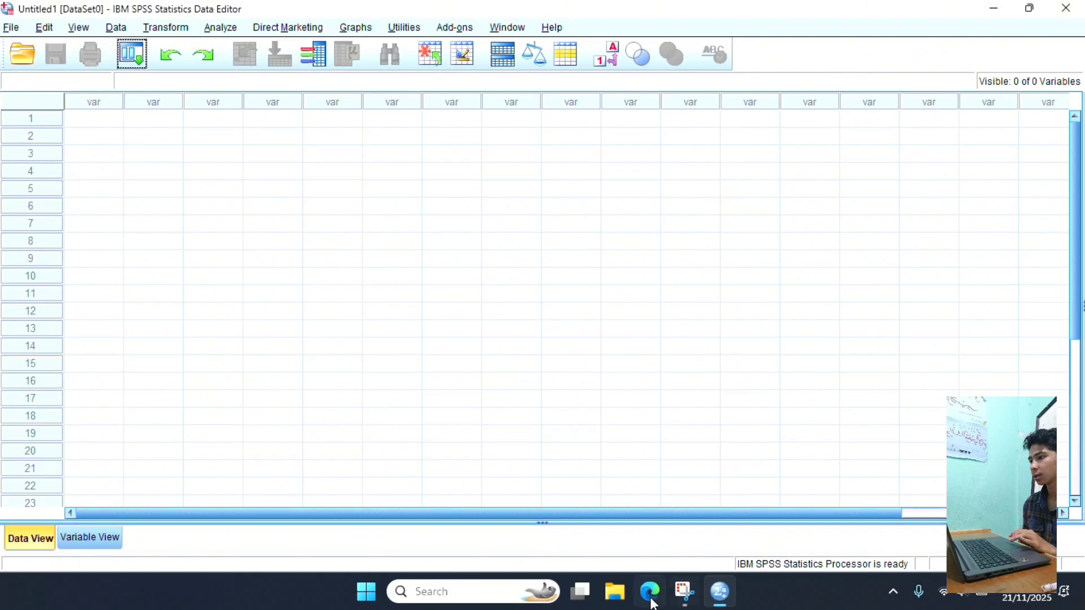
- Open the recent Word document from Downloads, last accessed 20/11/2025 11:30, in Microsoft Word and dismiss the Office activation wizard
left_click(607, 603)
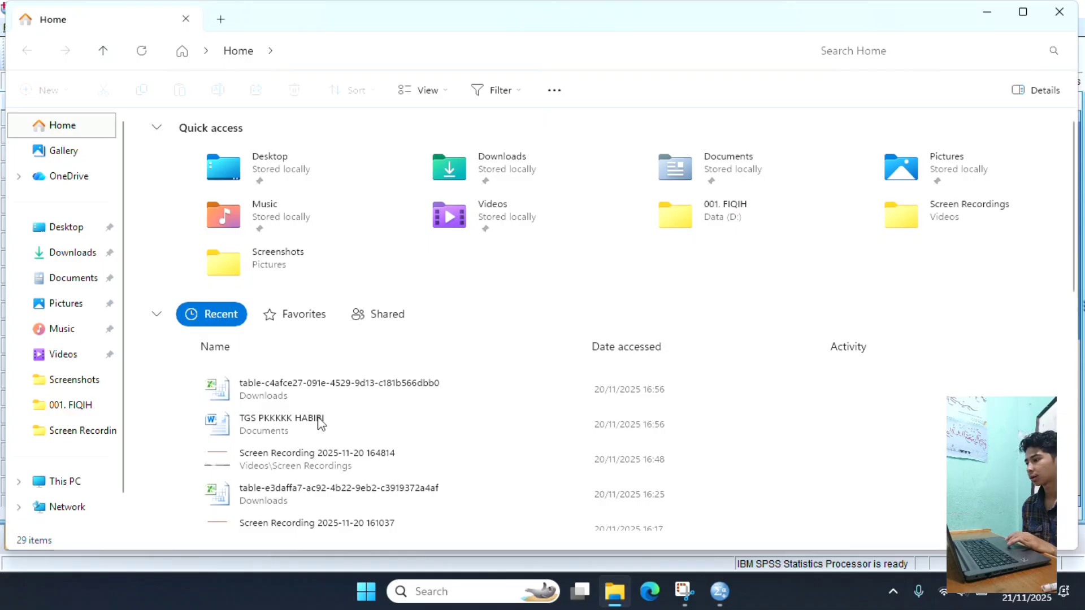
scroll(348, 452, "down", 5)
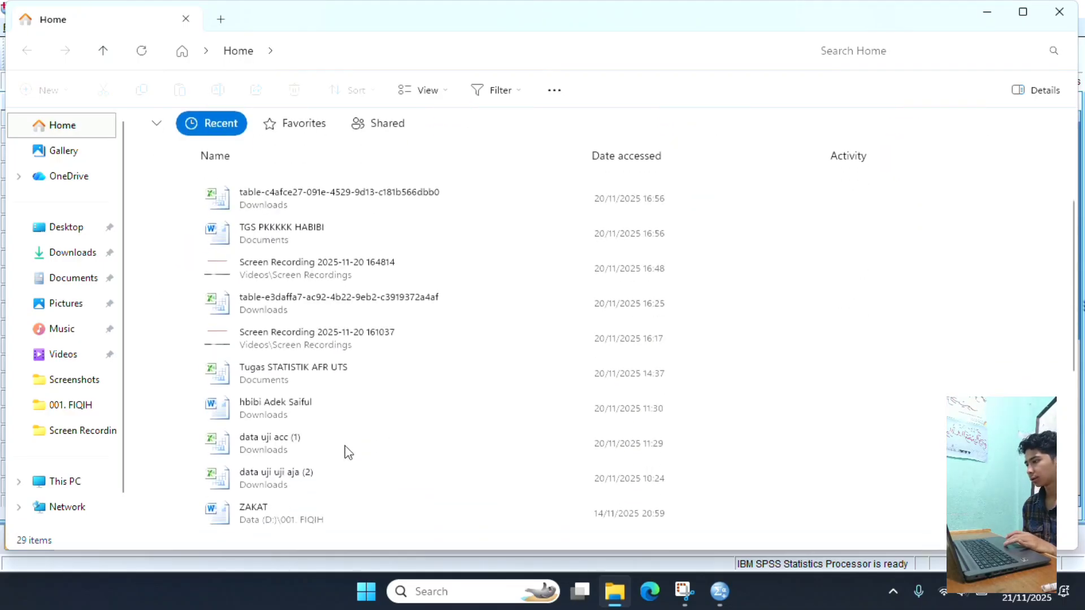
double_click(334, 409)
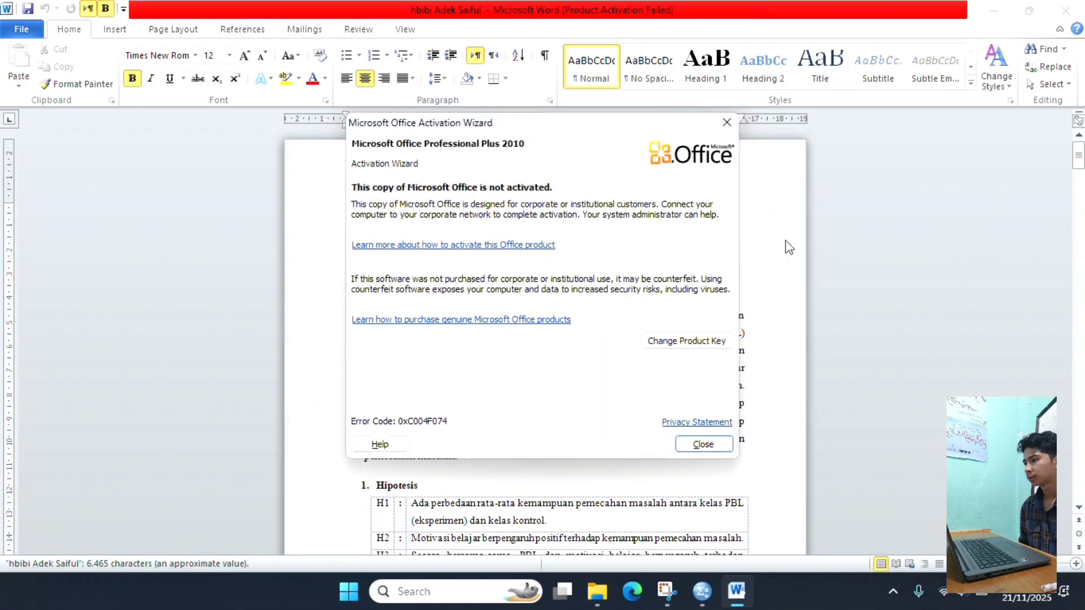
left_click(731, 121)
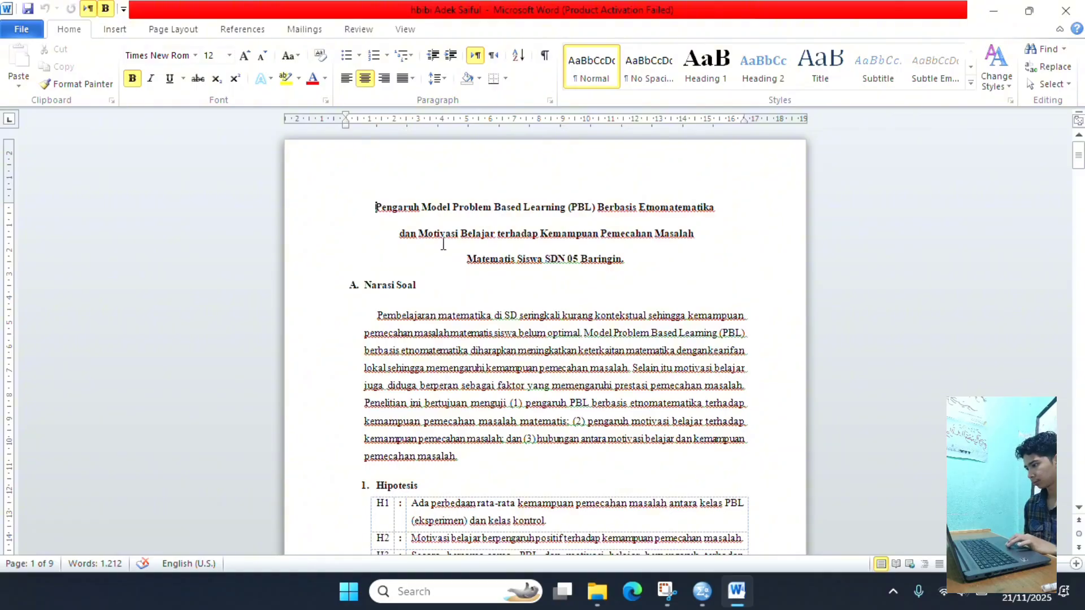
- Review the document's problem narrative, hypotheses H1 to H4, the X1, X2 and Y data table, and the variable descriptions
scroll(496, 322, "down", 2)
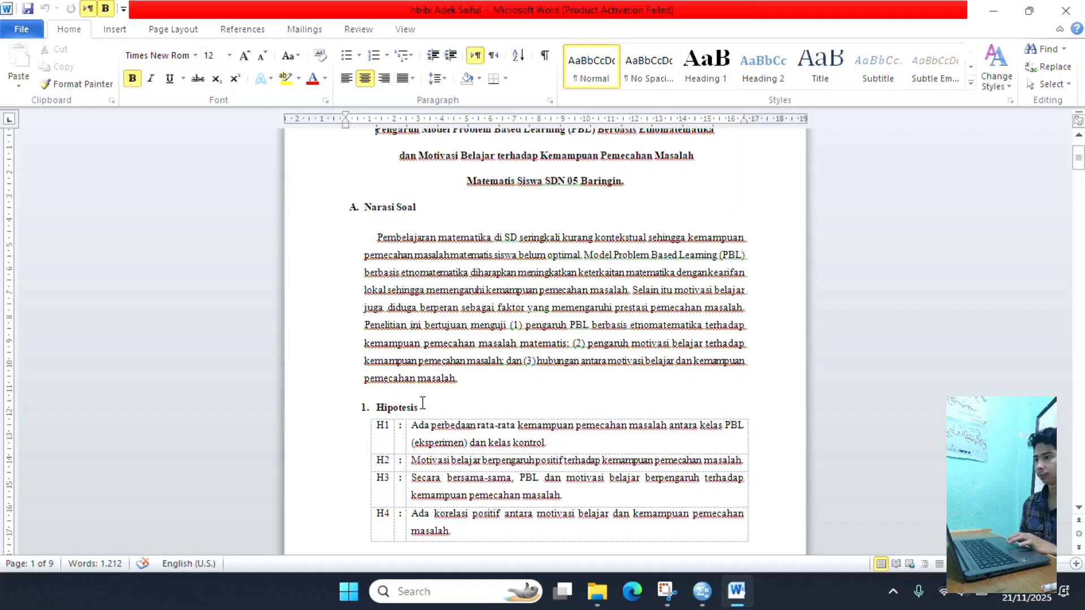
scroll(423, 402, "down", 1)
scroll(423, 403, "down", 3)
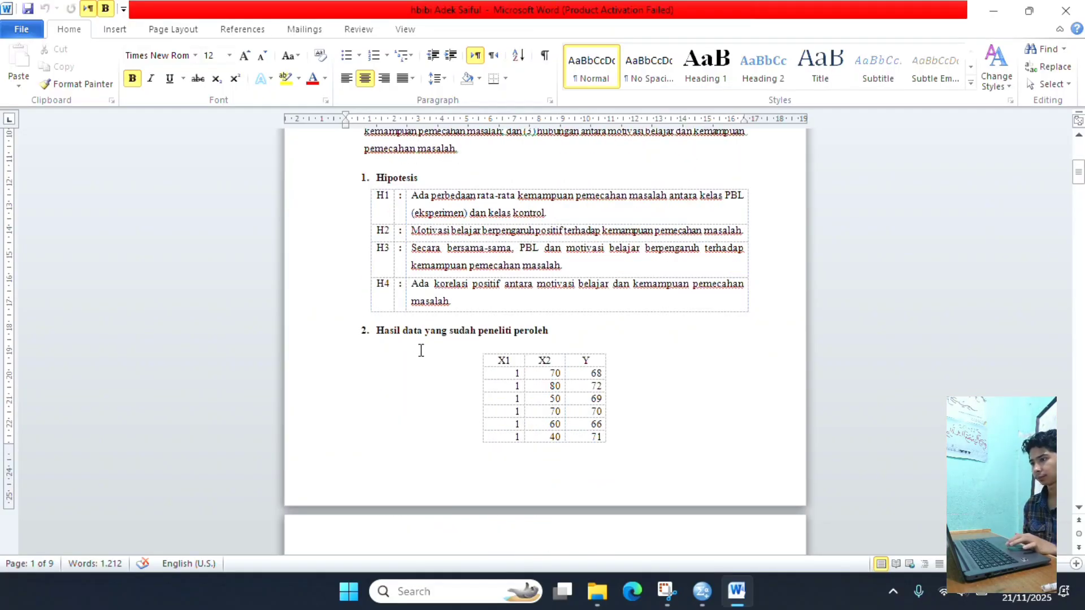
scroll(451, 345, "down", 3)
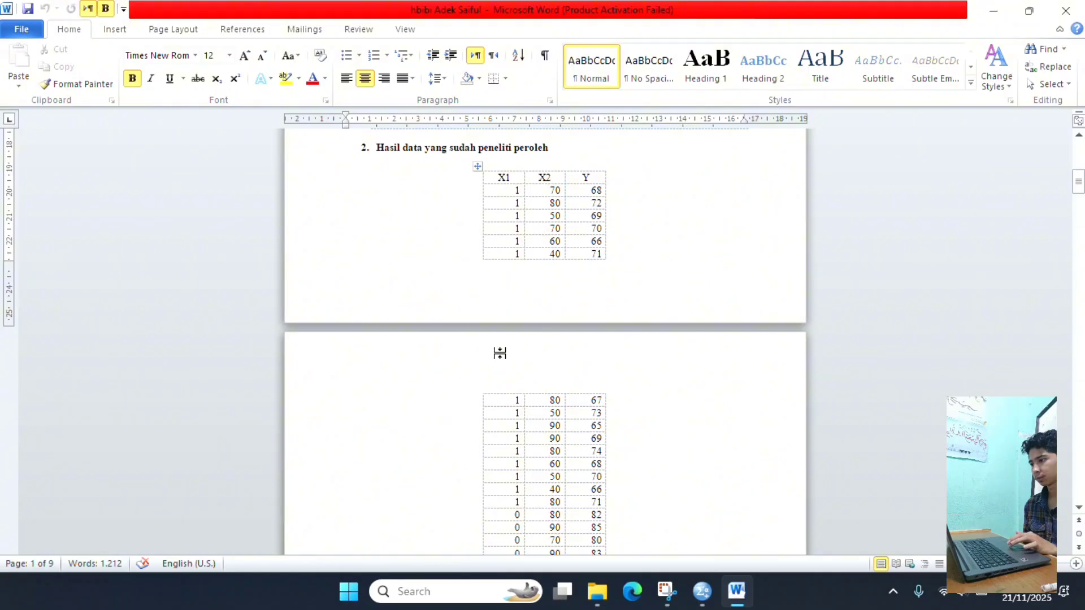
scroll(499, 353, "down", 8)
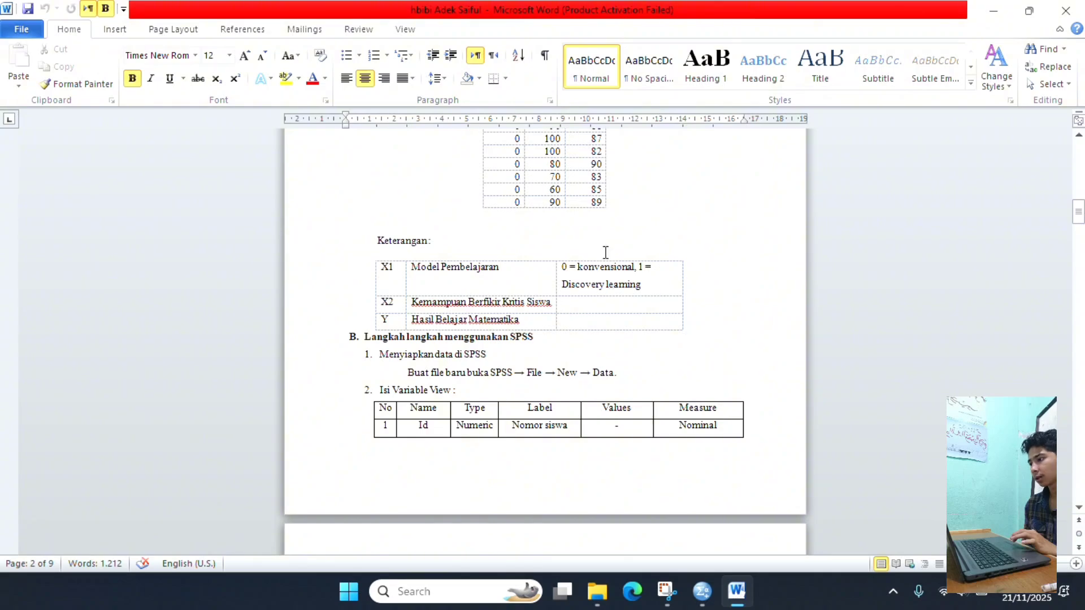
scroll(605, 272, "up", 15)
scroll(603, 252, "up", 3)
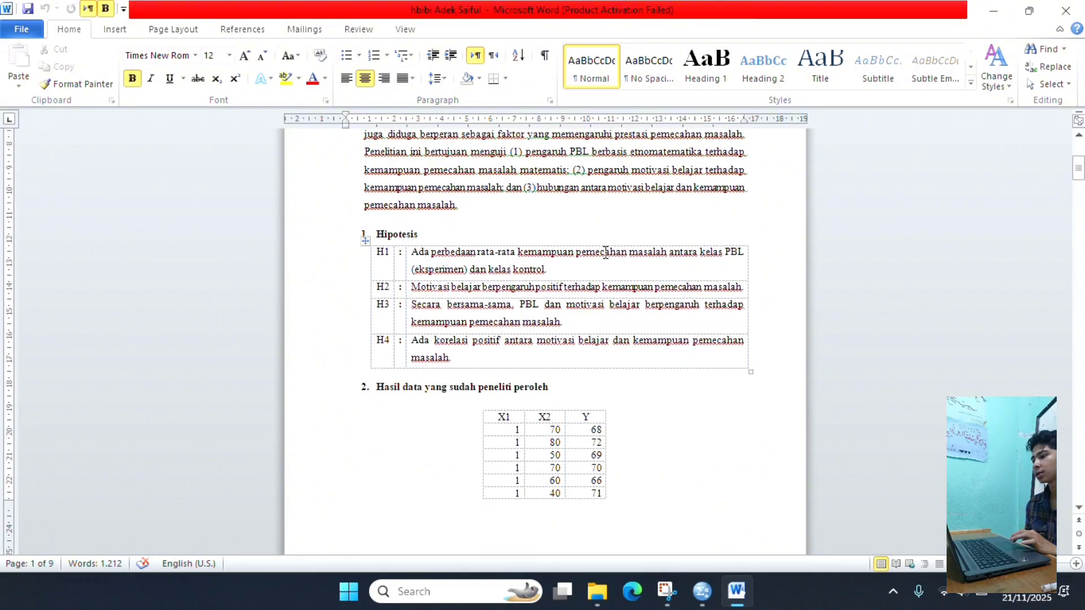
- Arrange the Word document on one half of the screen and the SPSS Data Editor on the other half
key("super+Left")
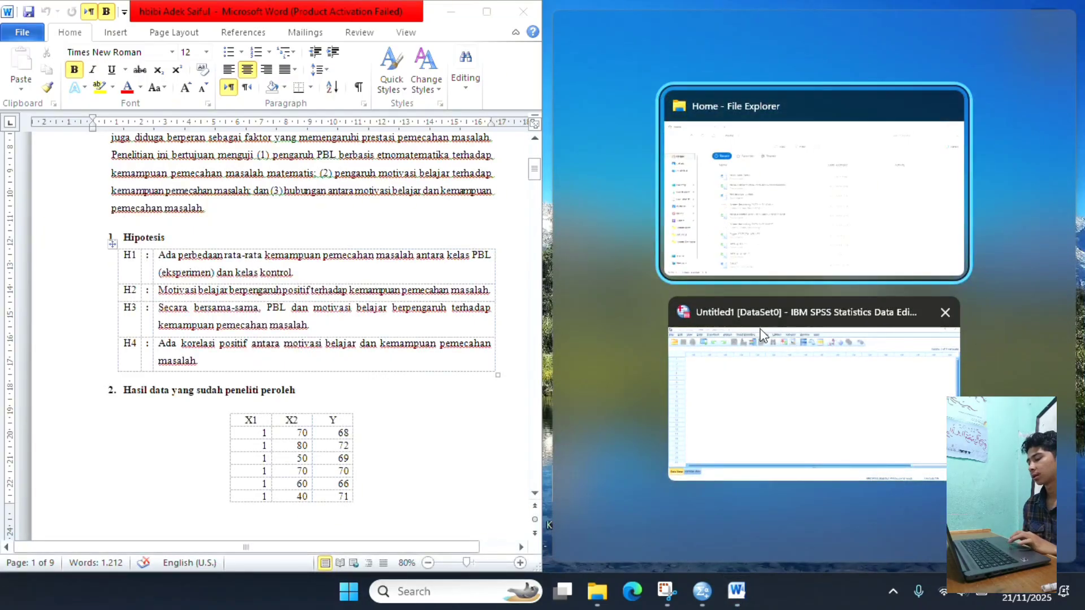
left_click(766, 352)
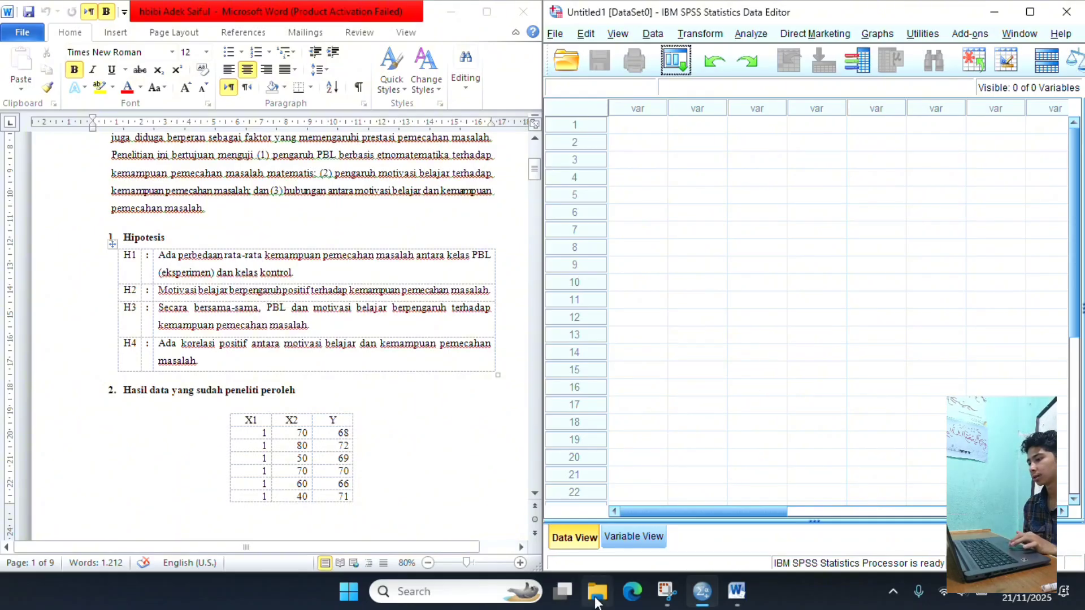
mouse_move(596, 604)
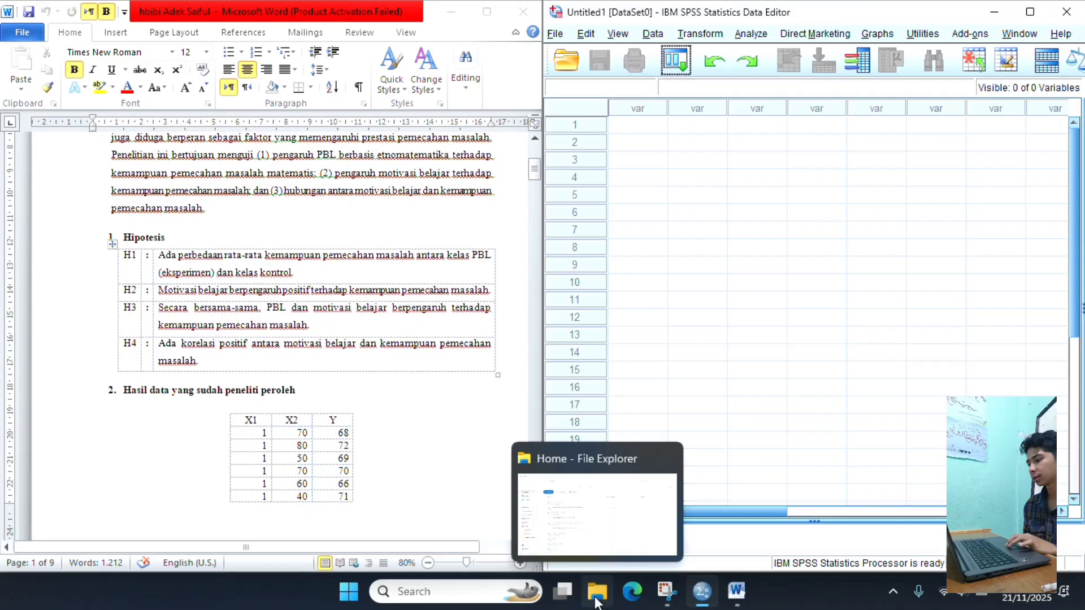
- Find the variable definition table under "Isi Variable View" in the Word document and examine its names, types, labels, values and measures
left_click(442, 457)
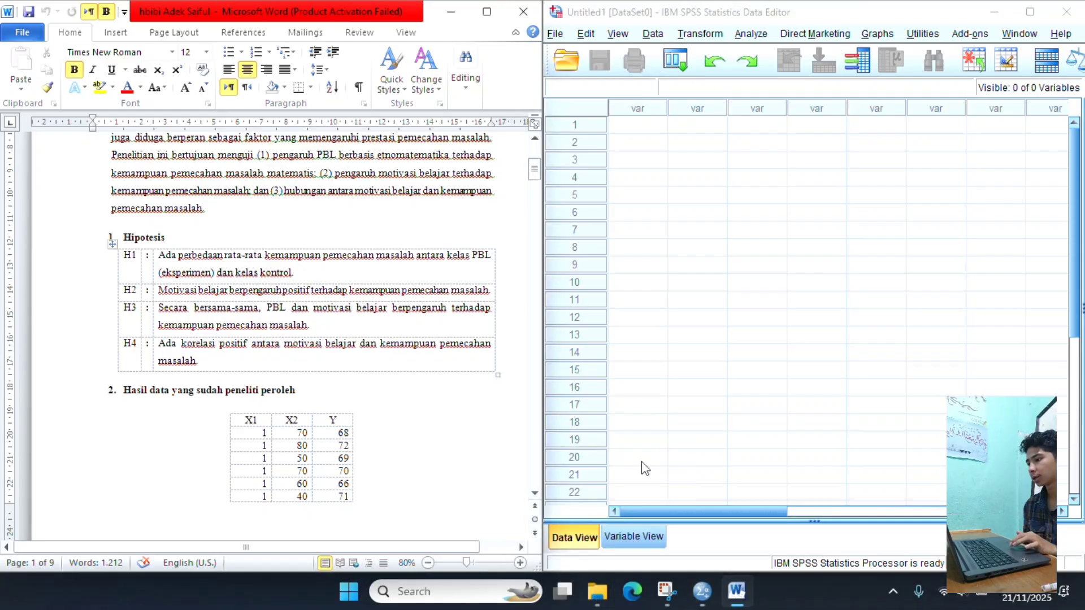
scroll(456, 368, "down", 3)
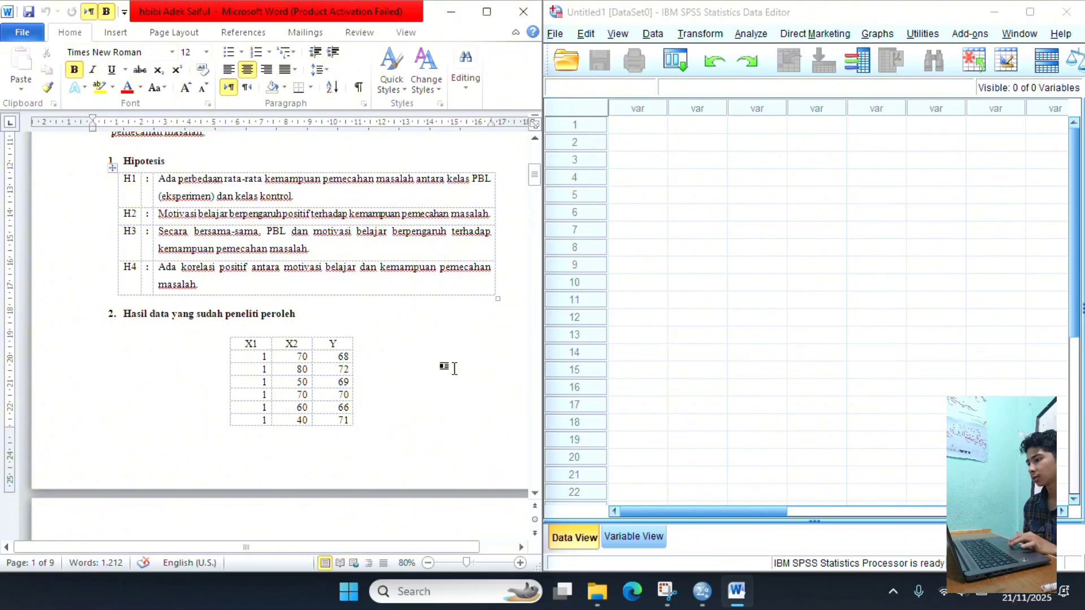
scroll(455, 369, "down", 1)
scroll(454, 369, "up", 4)
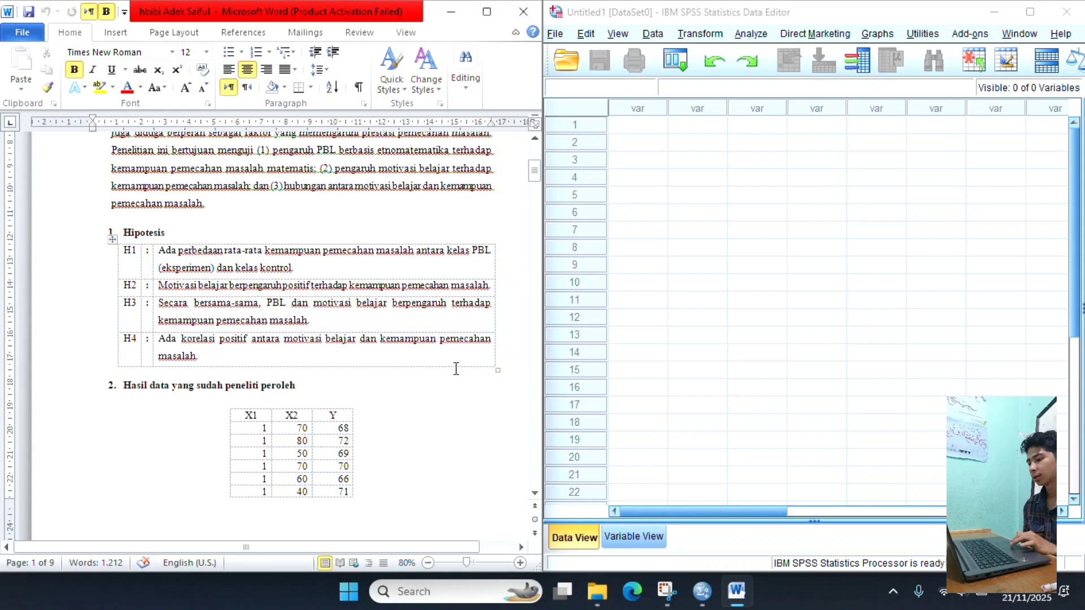
scroll(456, 368, "down", 2)
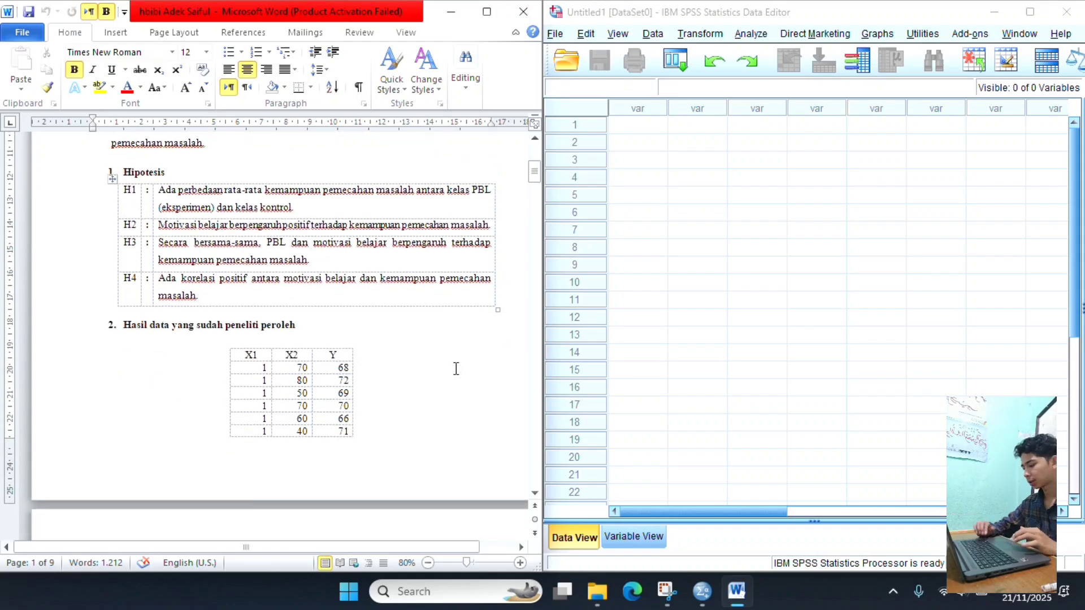
scroll(456, 368, "down", 19)
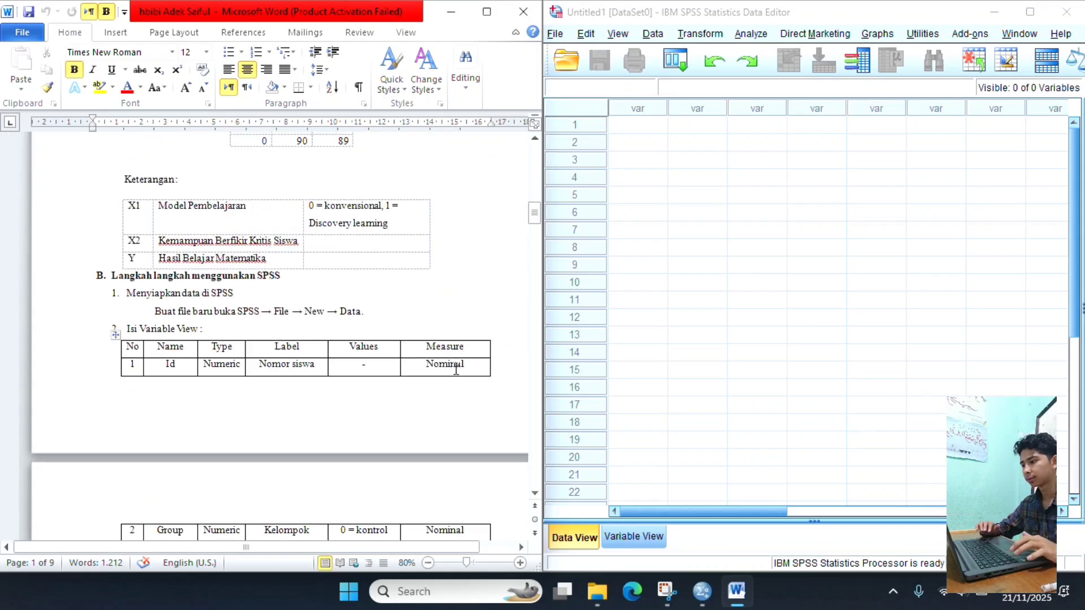
scroll(456, 370, "down", 1)
scroll(456, 369, "down", 1)
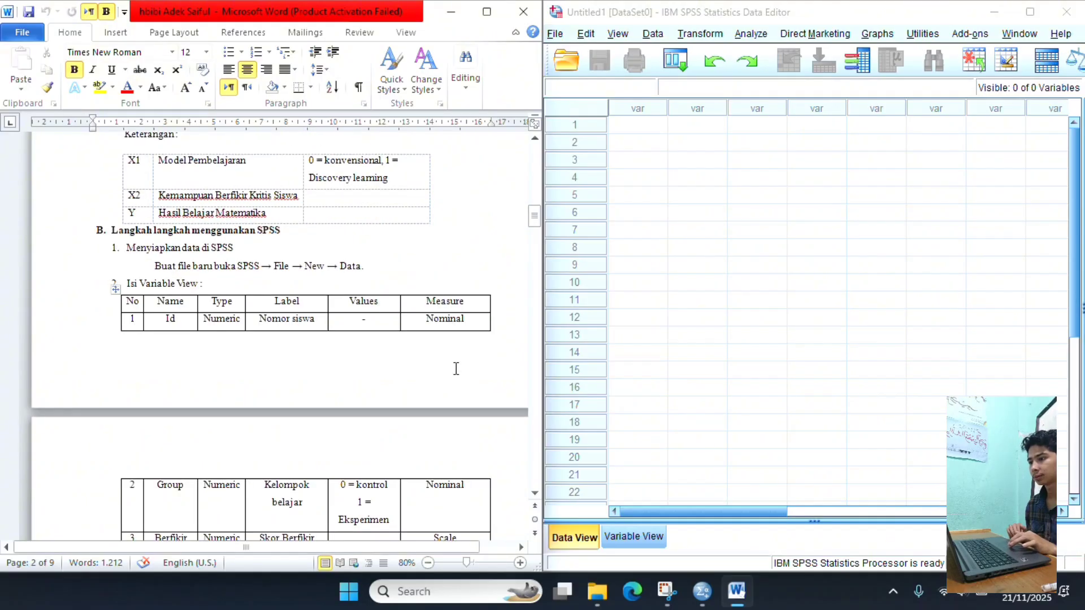
scroll(456, 369, "down", 1)
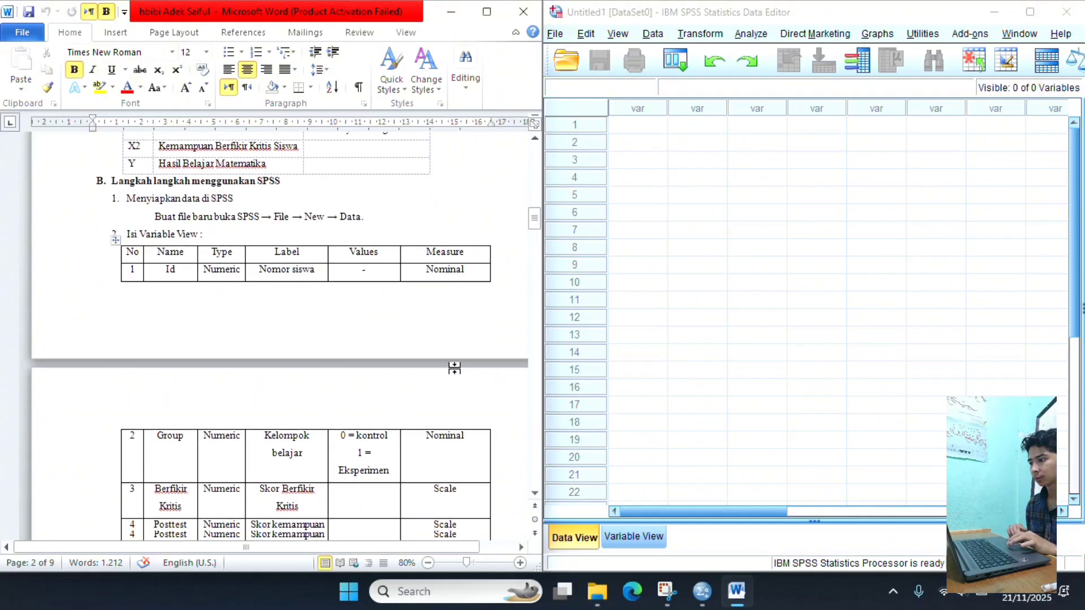
scroll(455, 368, "down", 1)
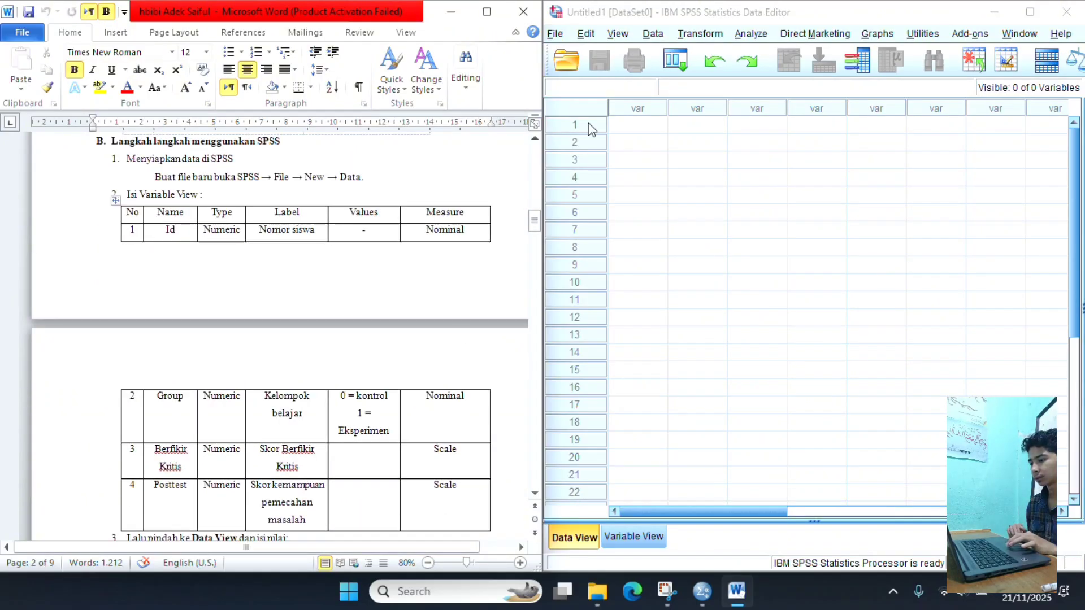
left_click(646, 127)
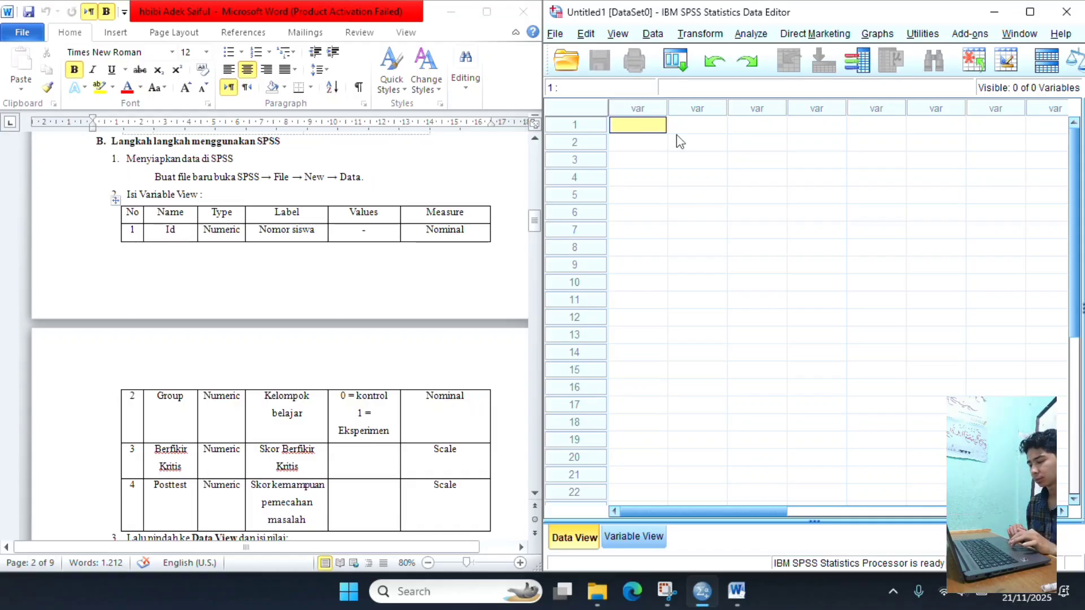
double_click(640, 124)
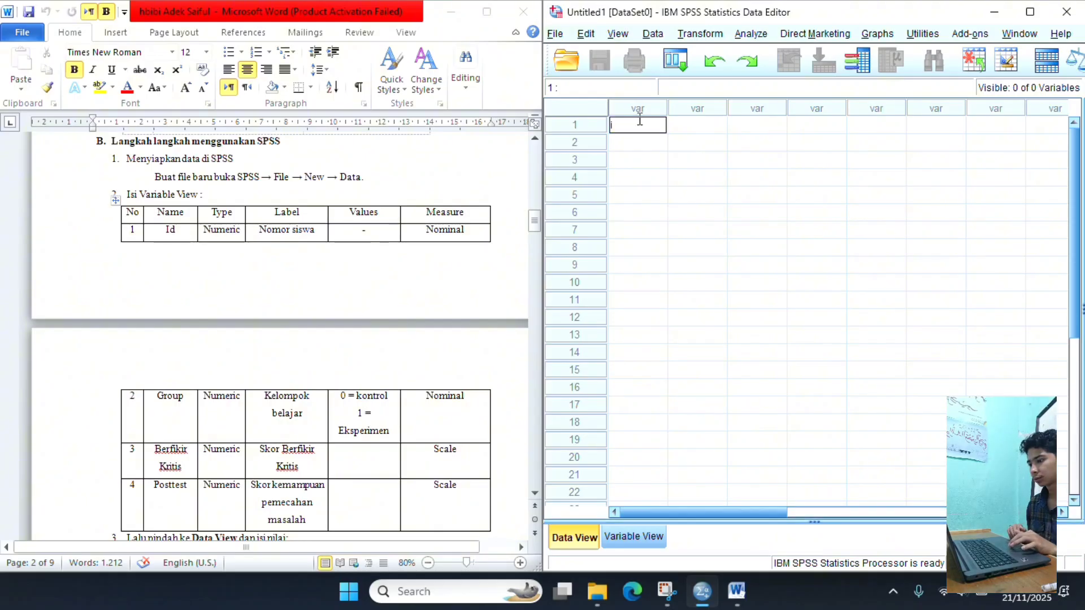
type("id")
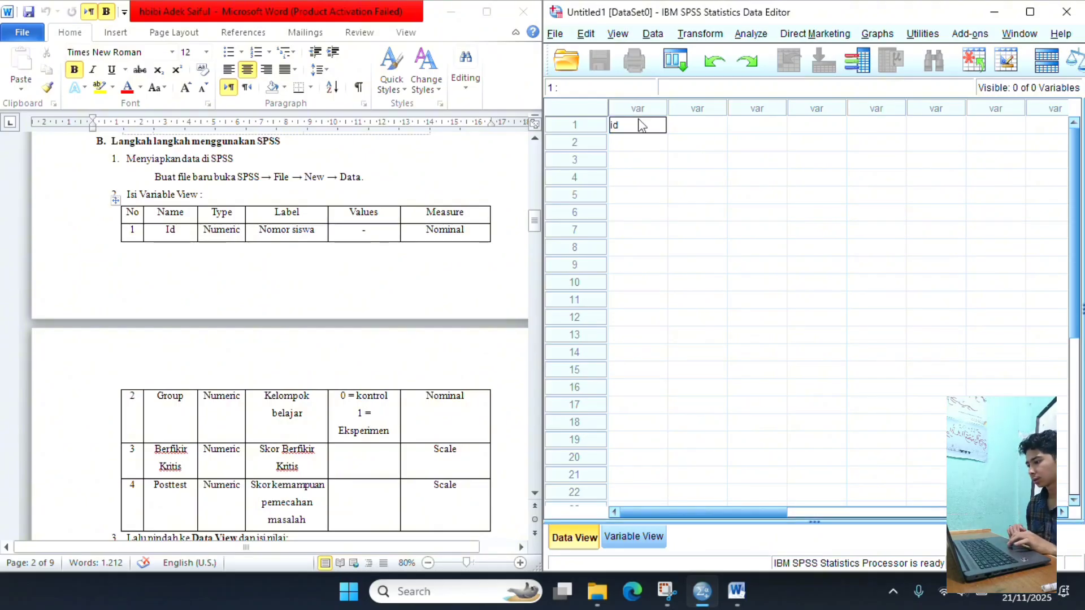
key("Return")
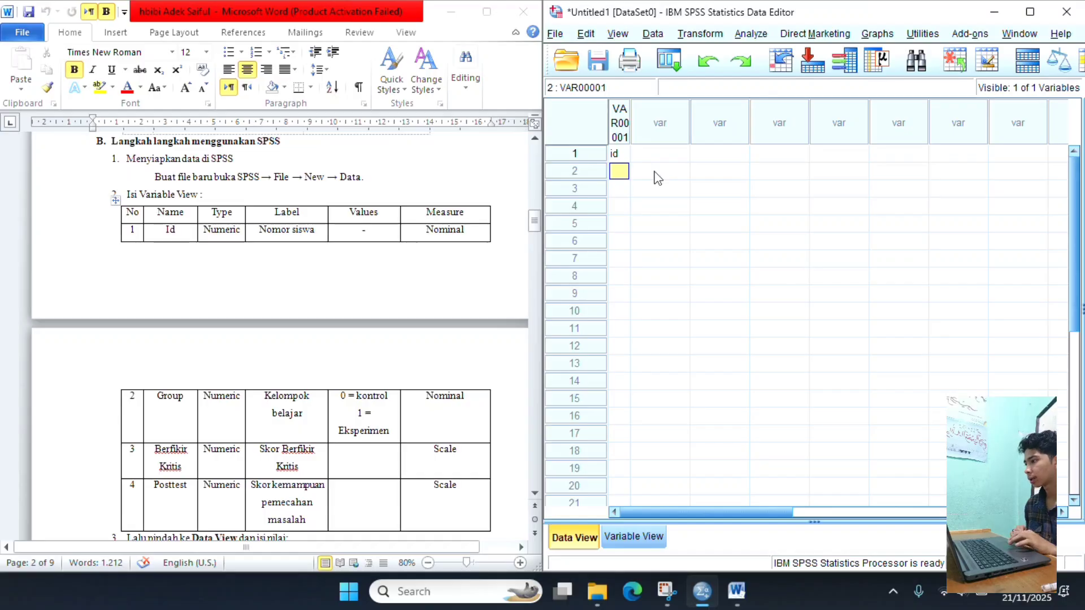
key("ctrl+z")
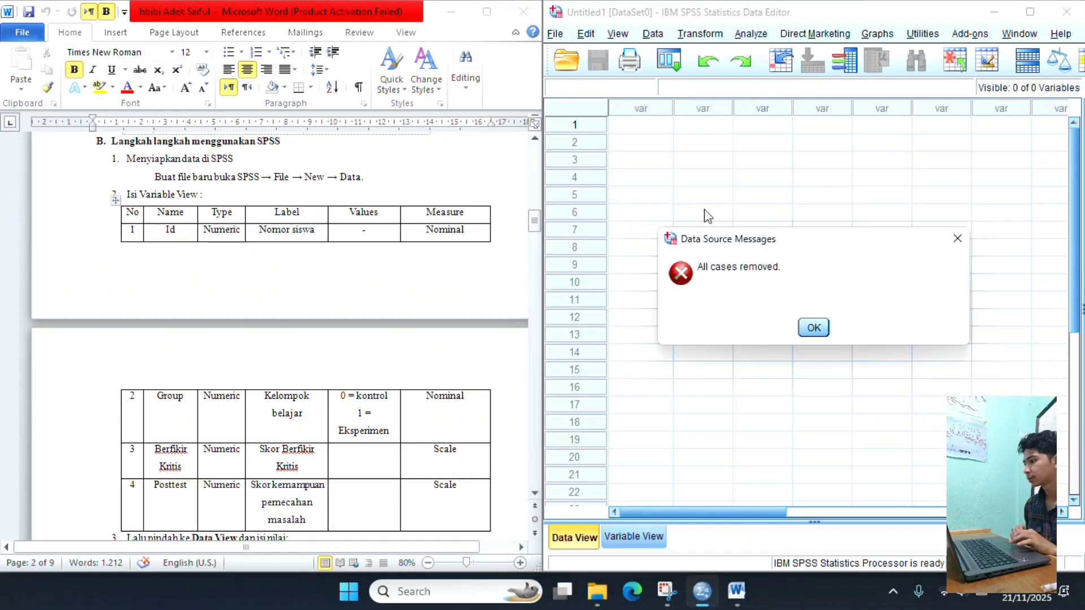
left_click(814, 329)
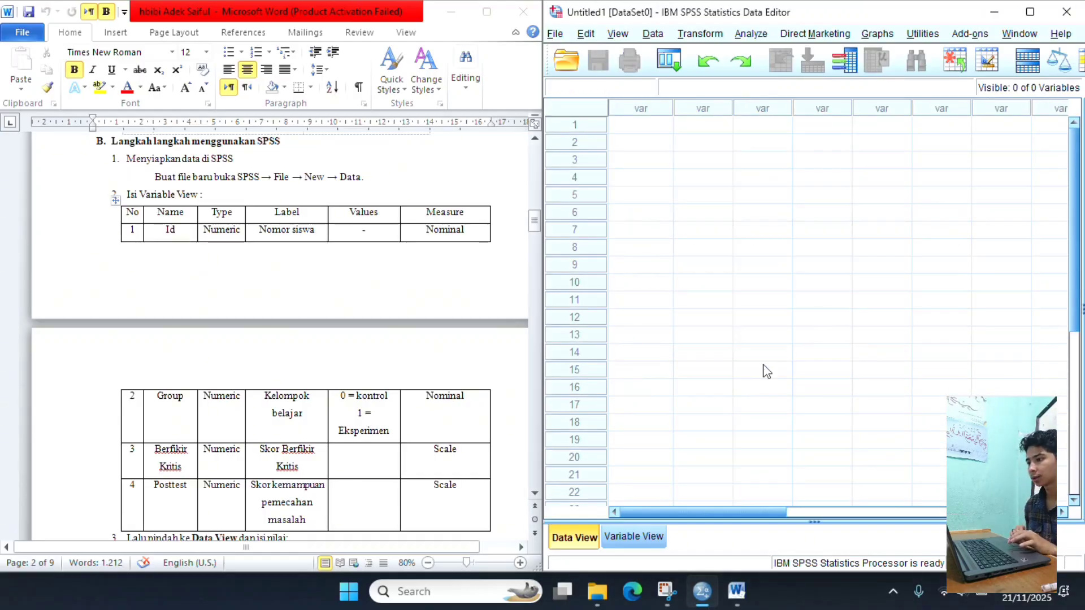
- Define the first variable in the SPSS Variable View with the name id
left_click(633, 538)
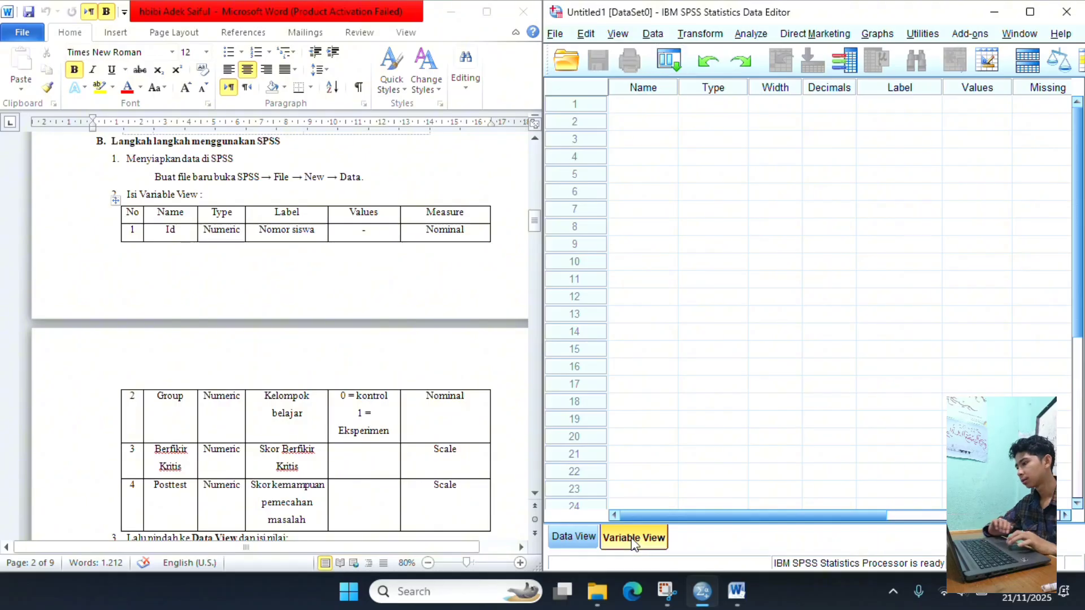
left_click(645, 108)
left_click(645, 106)
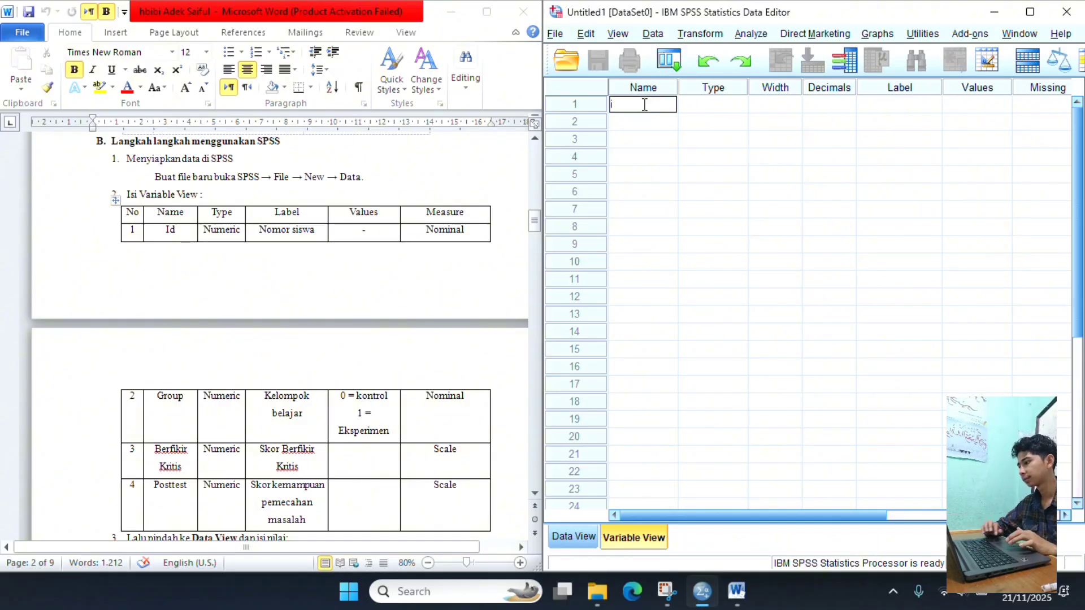
type("id")
key("Return")
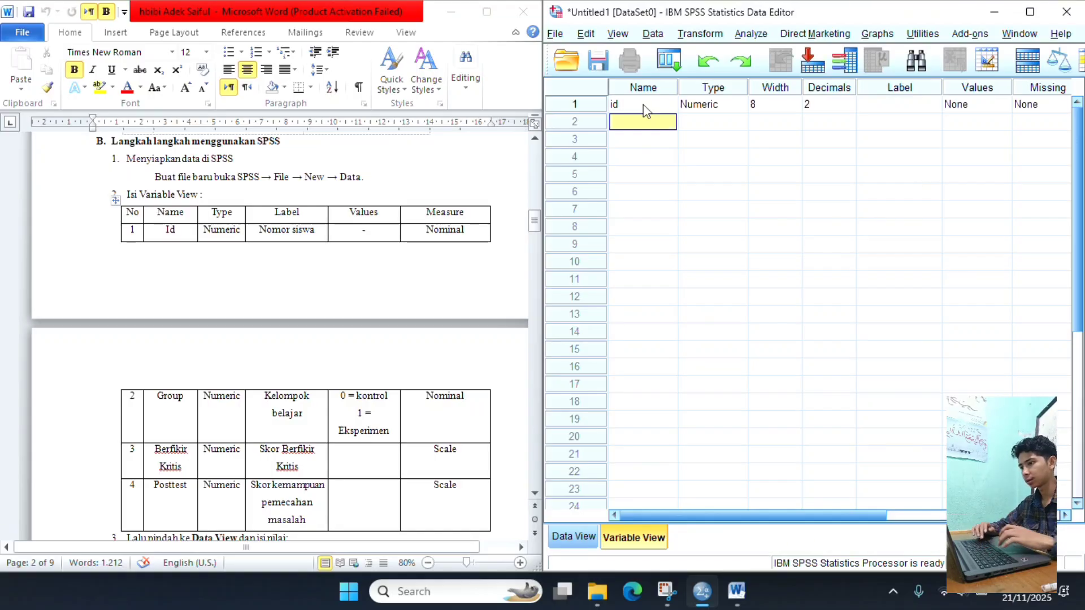
- Add a second variable named Group below the id variable
type("Gr")
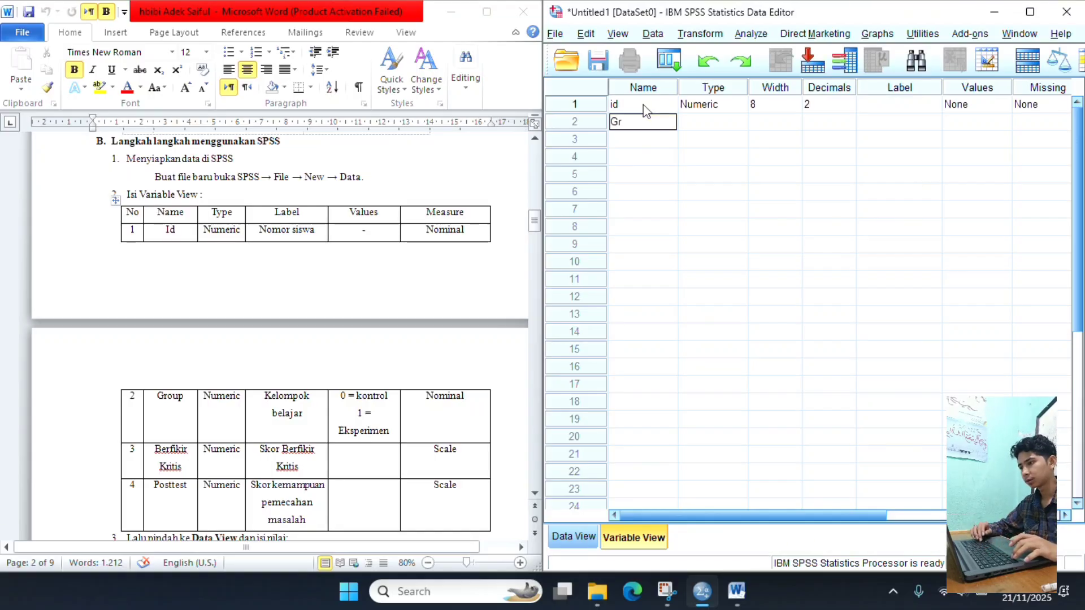
type("oup")
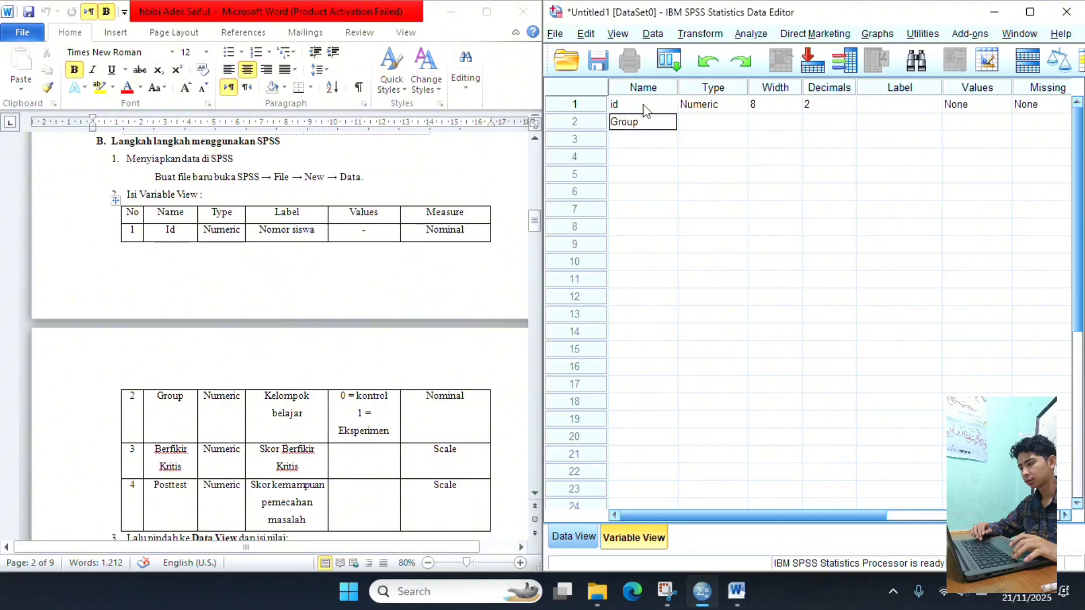
key("Return")
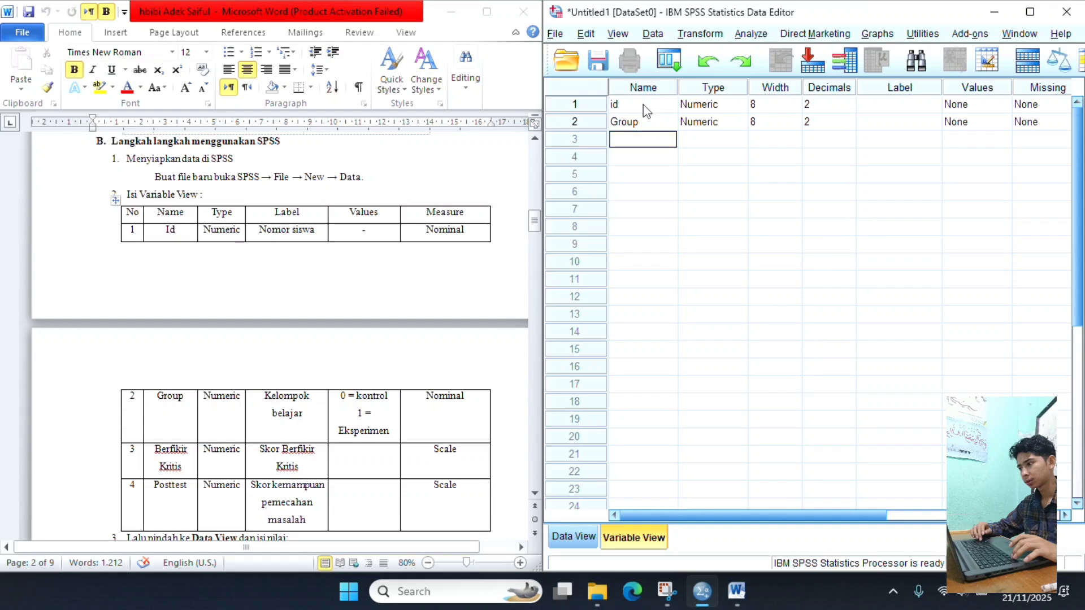
- Add two more variables named Berfikirkritis and Posttest below the Group variable
type("Berfi")
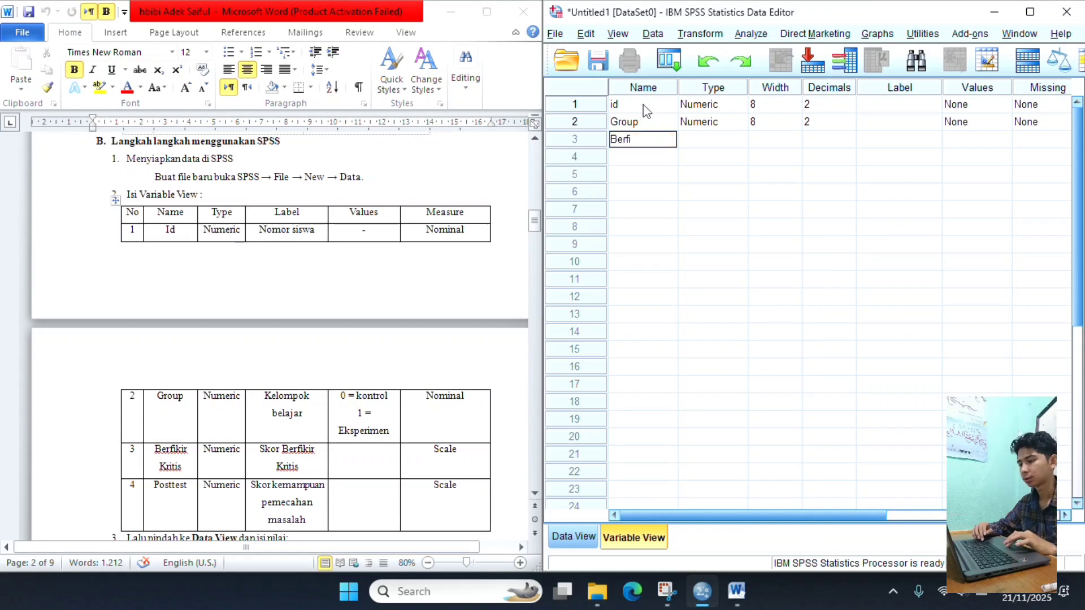
type("kirkr")
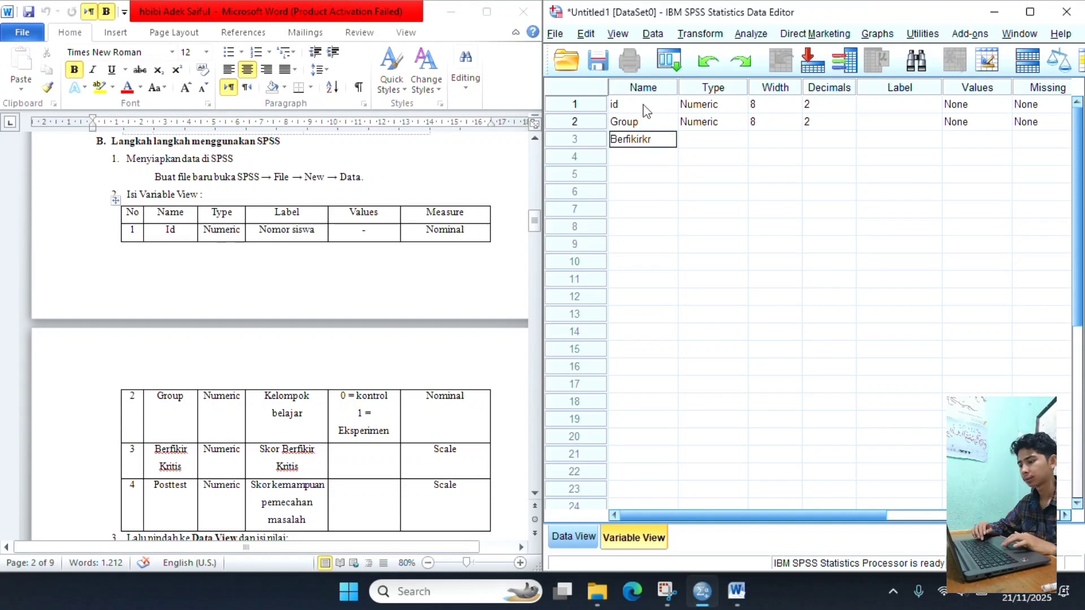
type("itis")
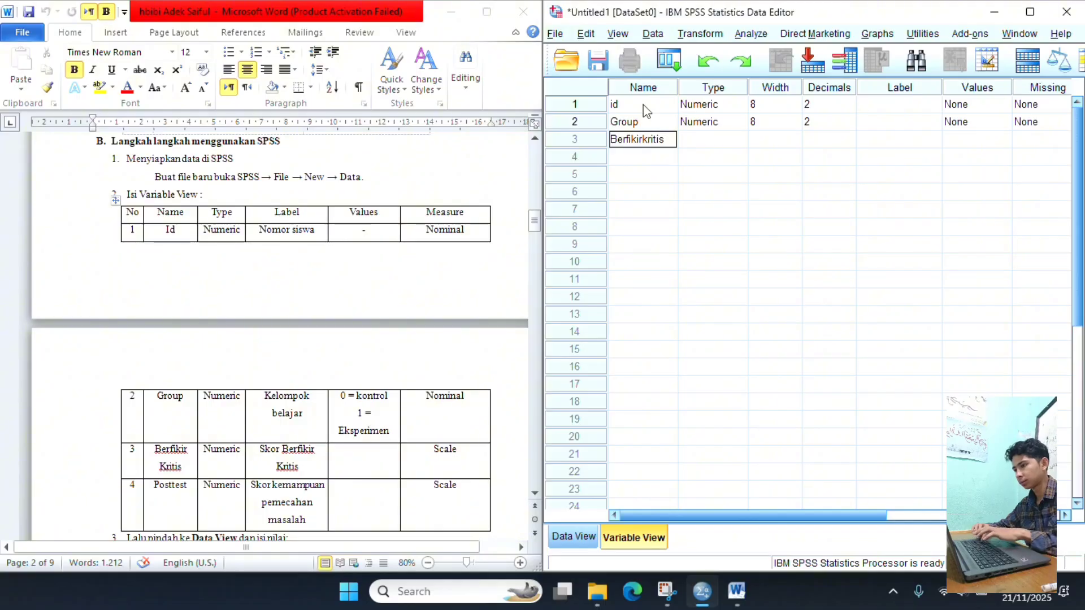
key("Return")
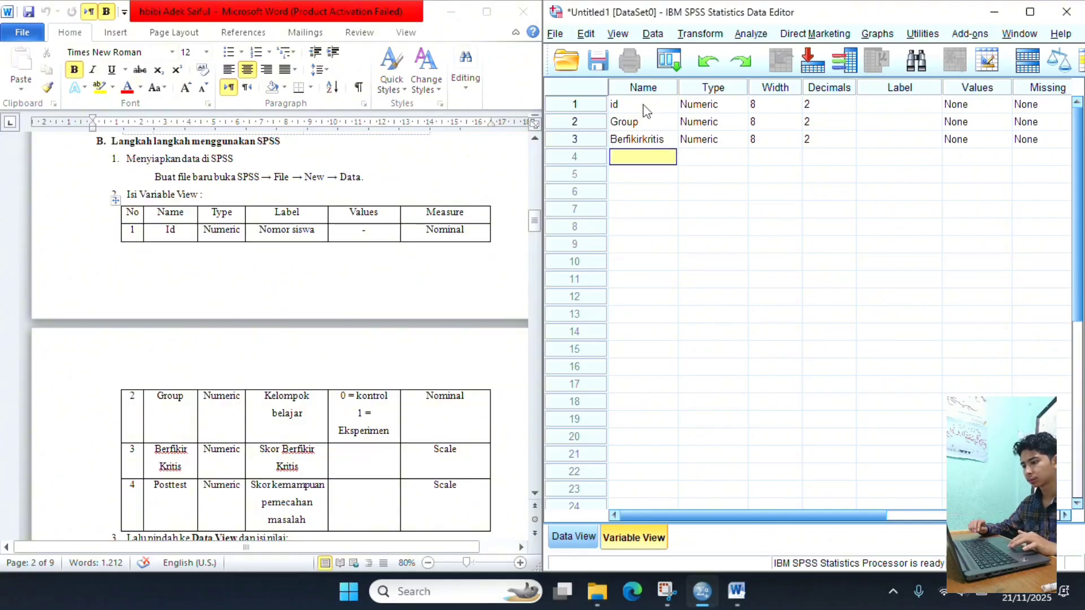
type("Po")
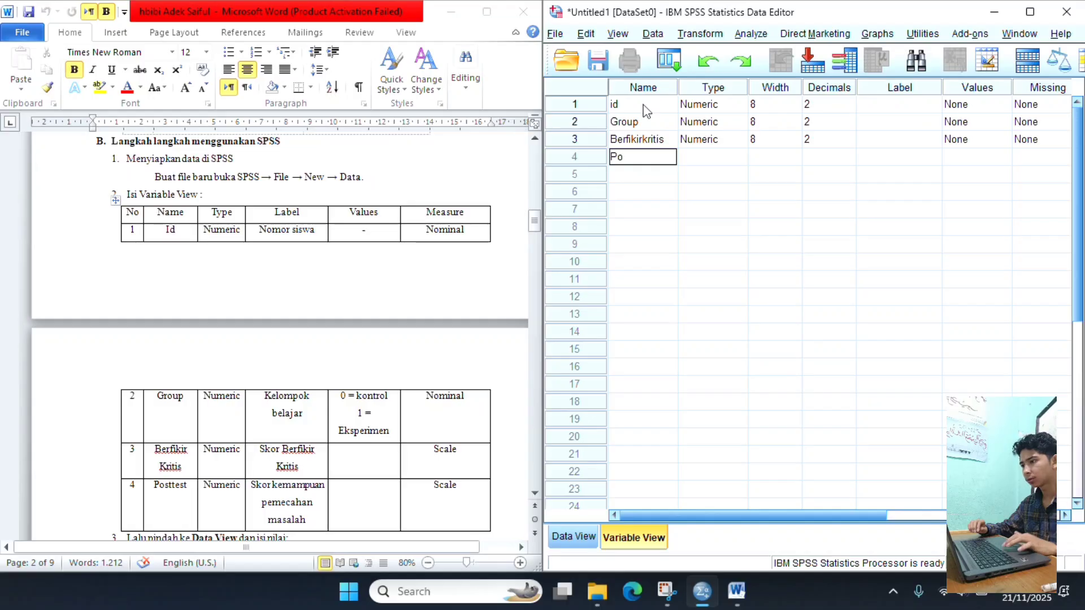
type("sttest")
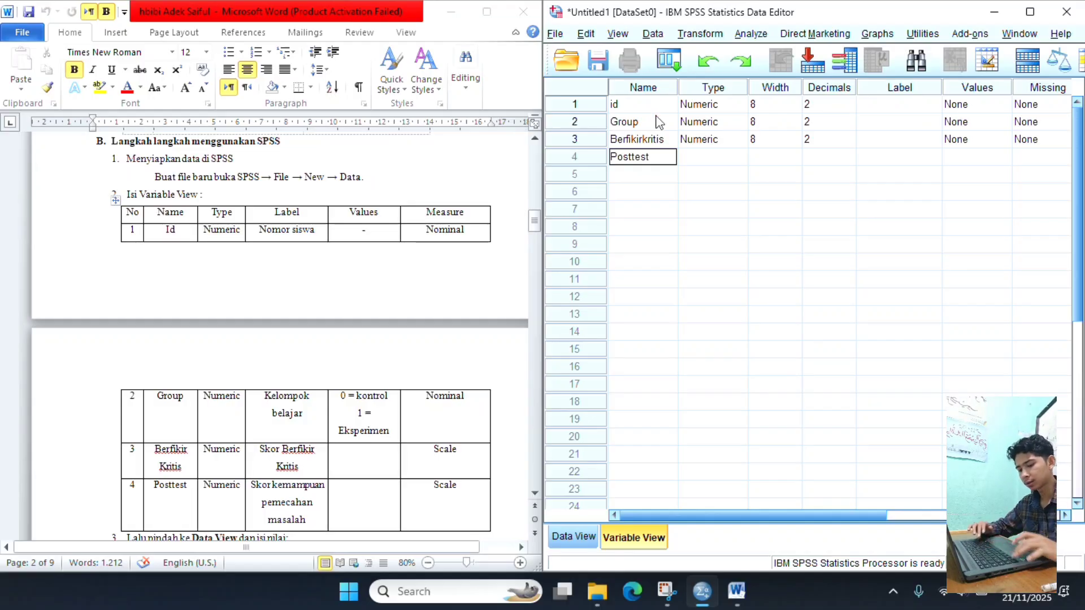
- Set the number of decimals to 0 for the id and Group variables
left_click(828, 107)
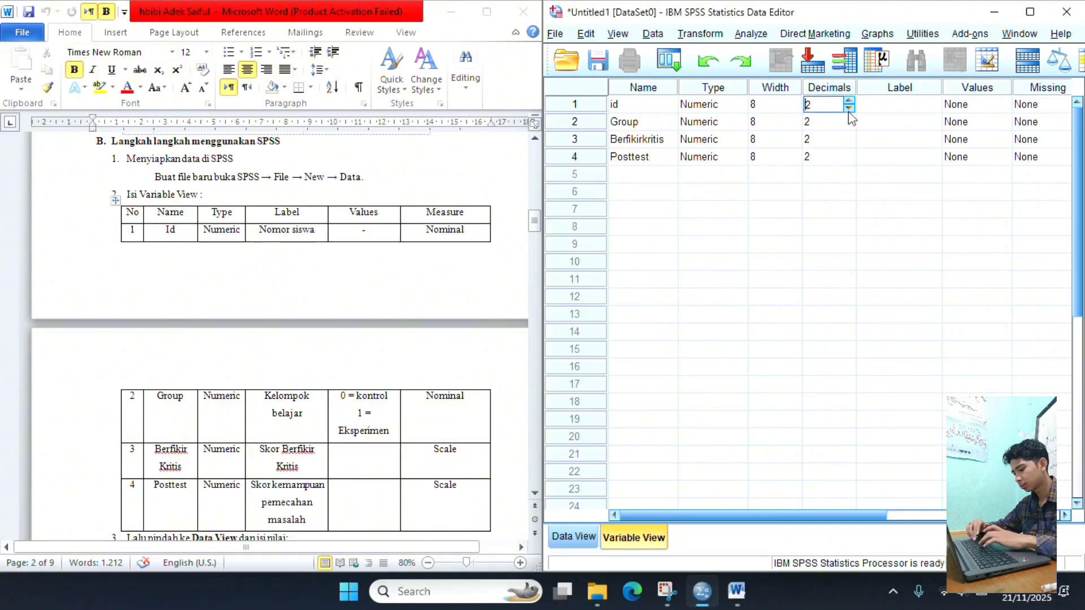
left_click(849, 108)
left_click(850, 108)
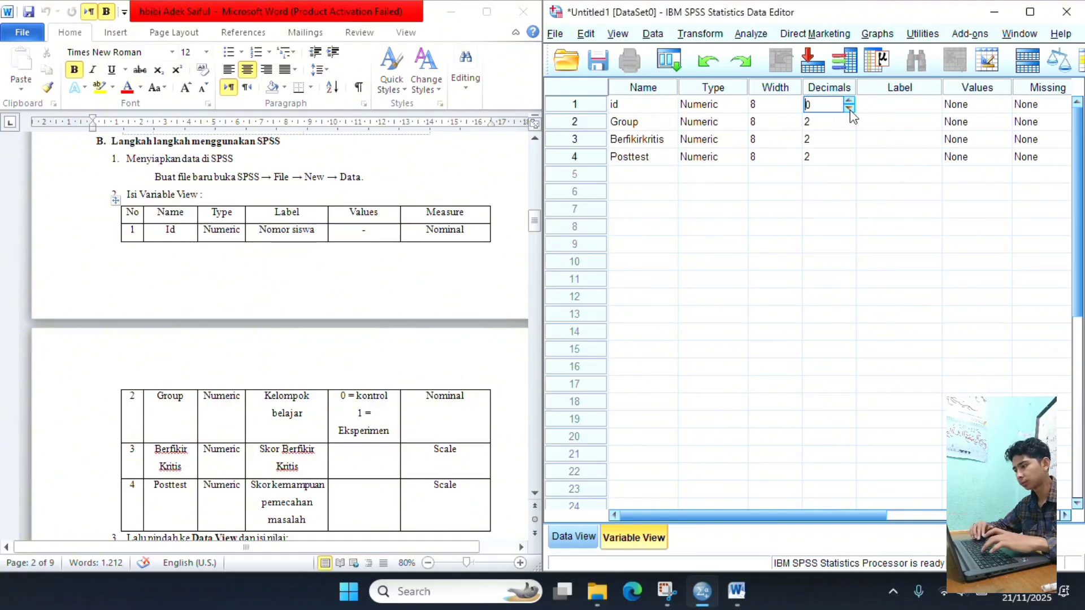
left_click(850, 118)
left_click(850, 118)
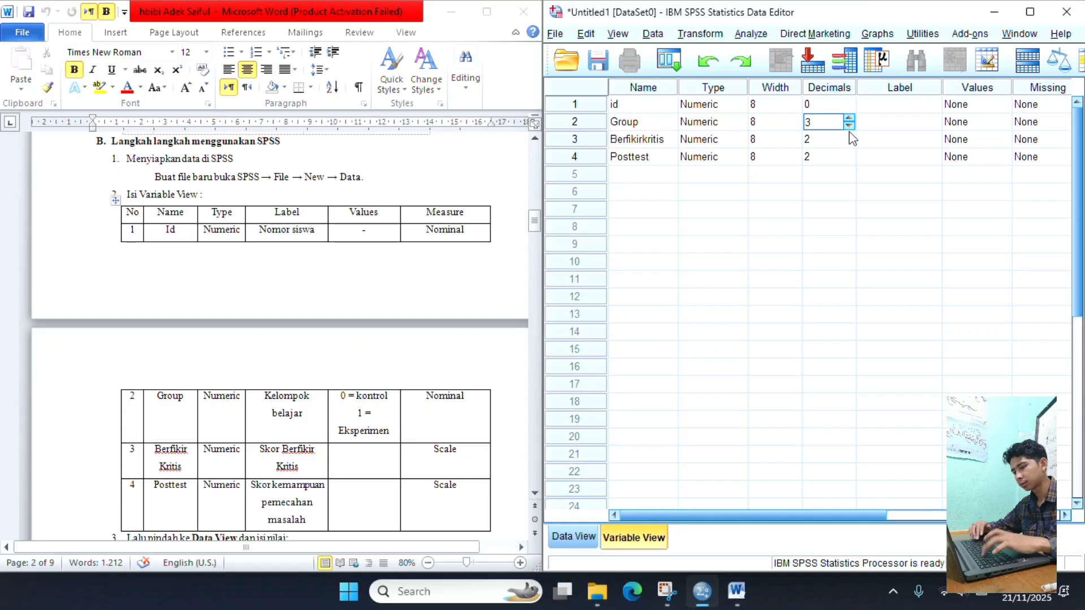
left_click(850, 125)
left_click(849, 125)
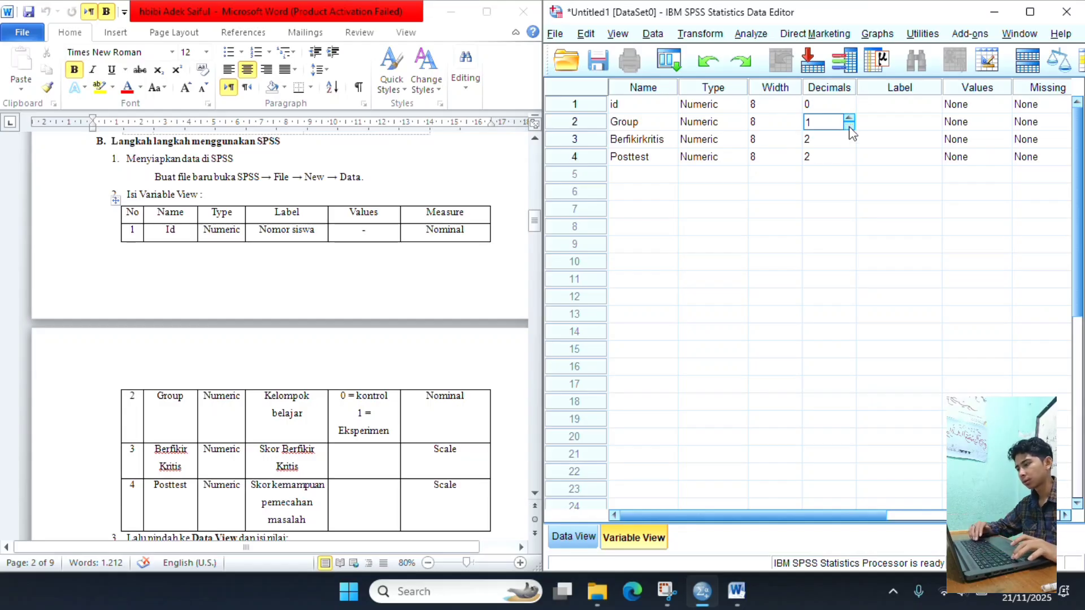
left_click(849, 126)
- Set the number of decimals to 0 for the Berfikirkritis and Posttest variables
left_click(849, 139)
left_click(850, 136)
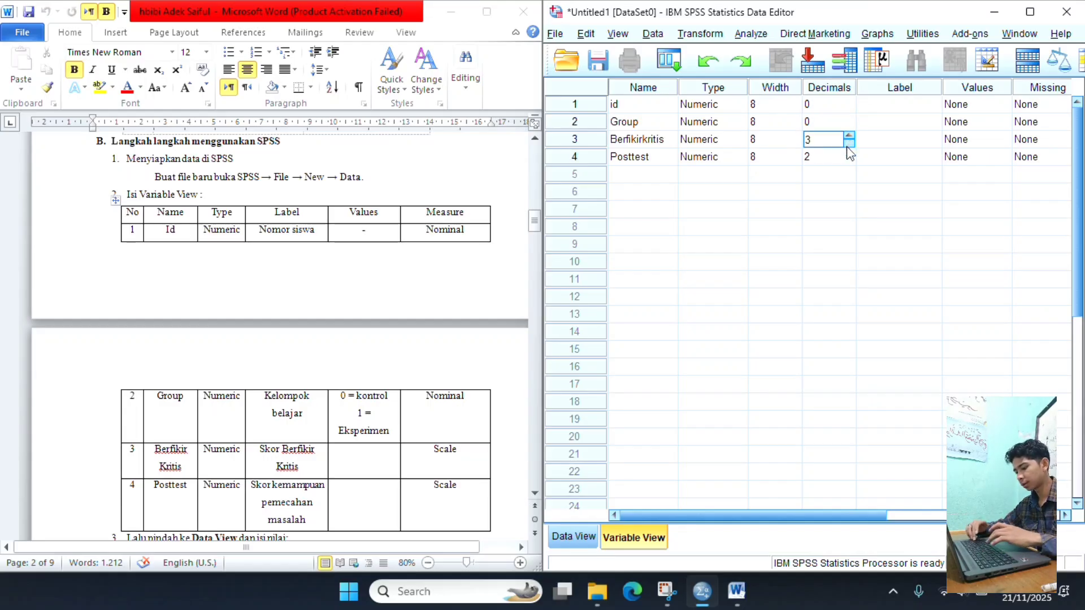
left_click(850, 143)
left_click(850, 143)
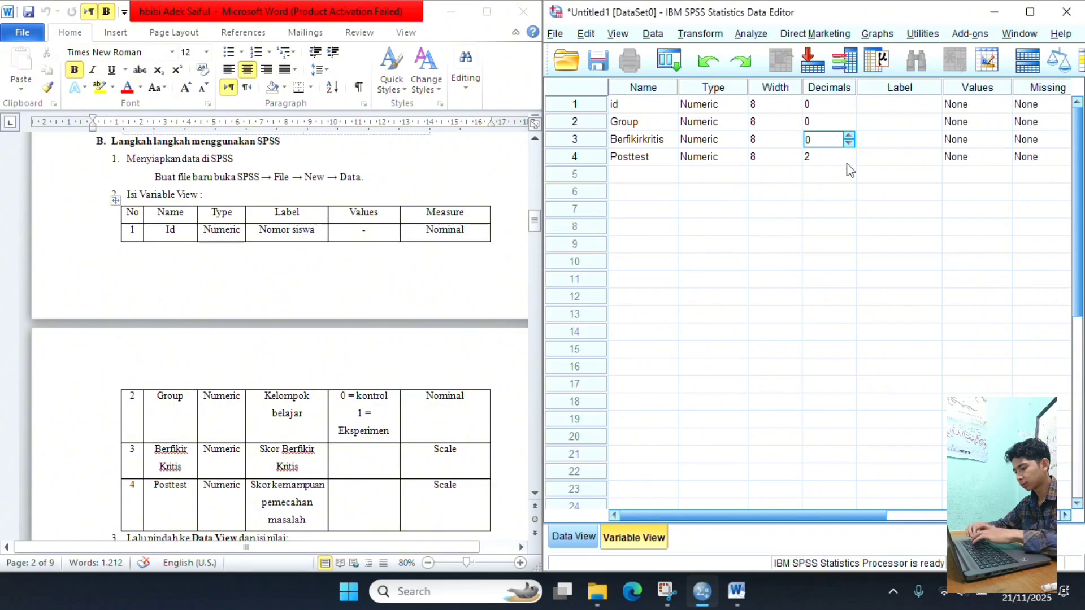
left_click(850, 157)
left_click(849, 160)
left_click(849, 161)
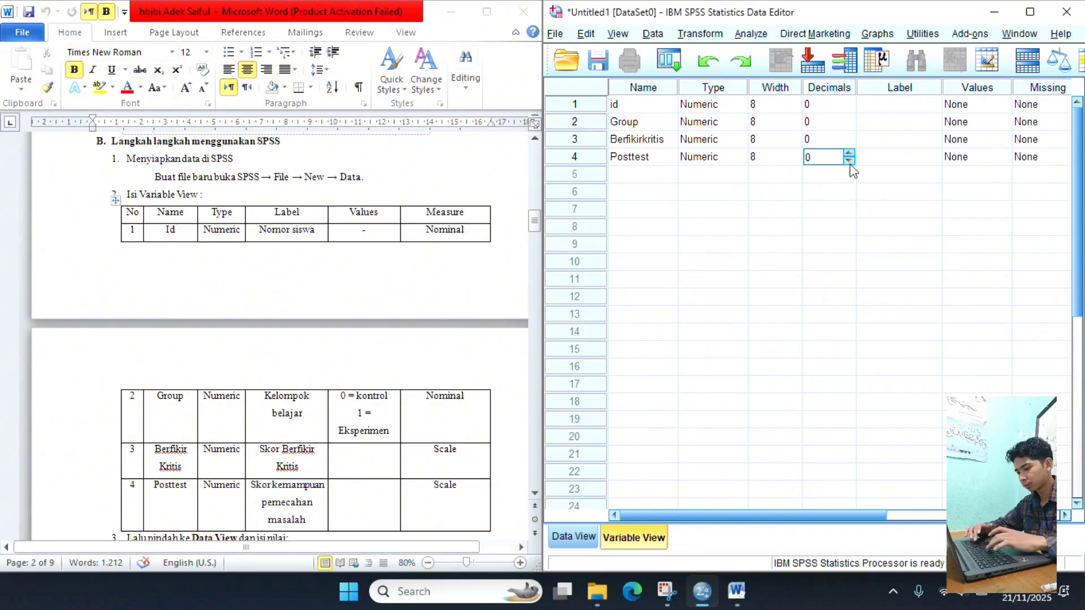
- Label the id variable "nomor siswa" and the Group variable "kelompok belajar"
left_click(914, 107)
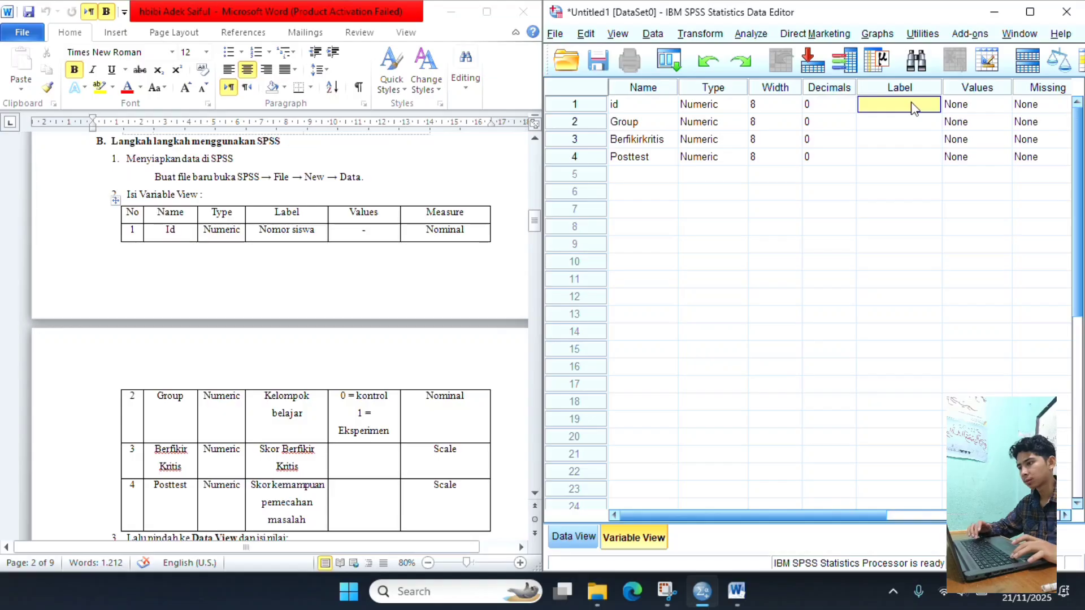
type("nomo")
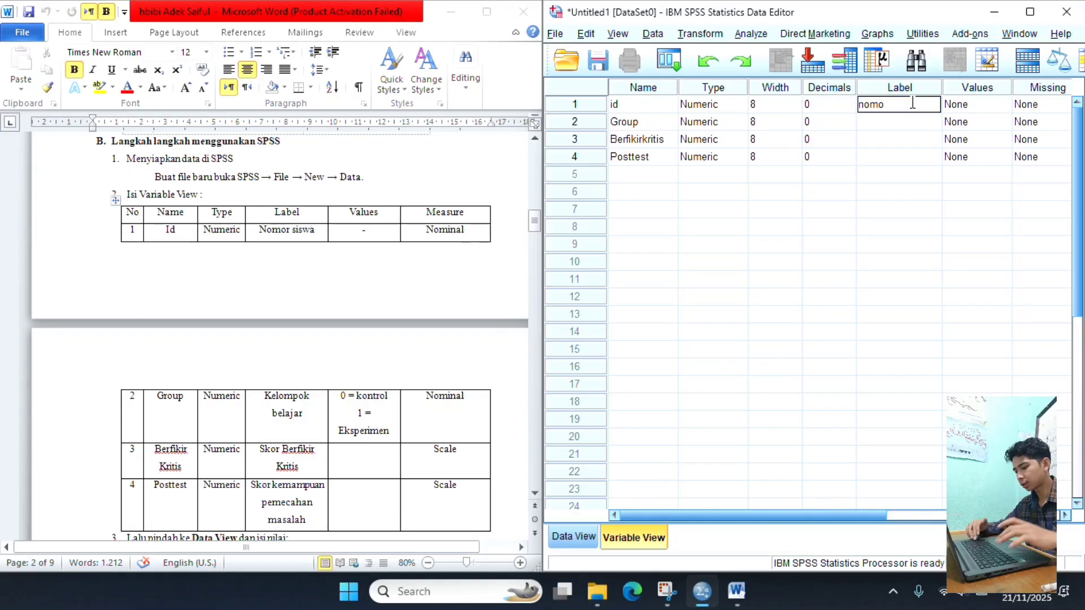
type("r siswa")
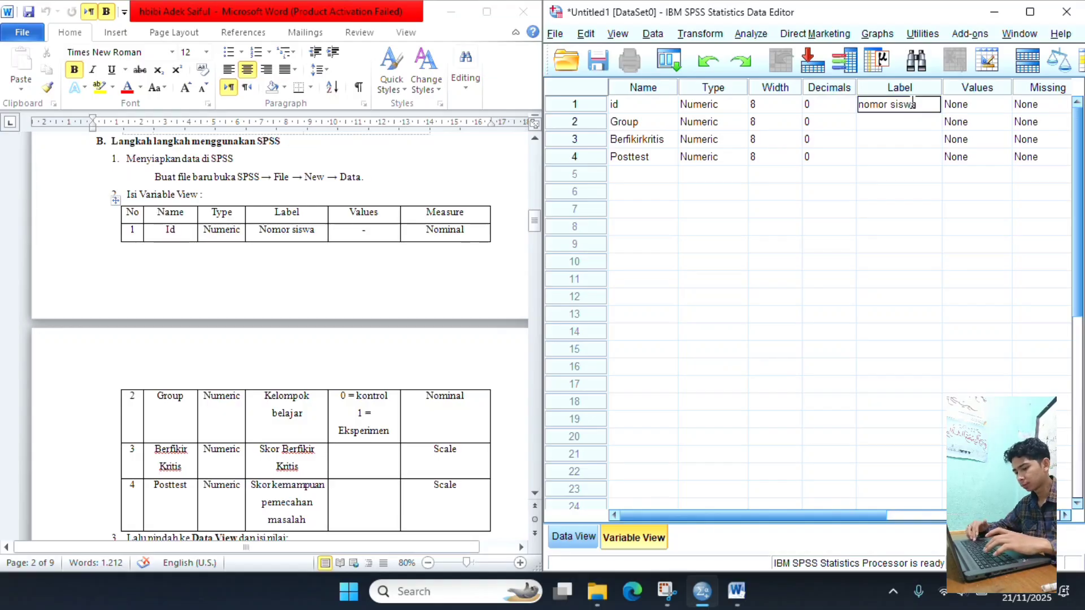
key("Return")
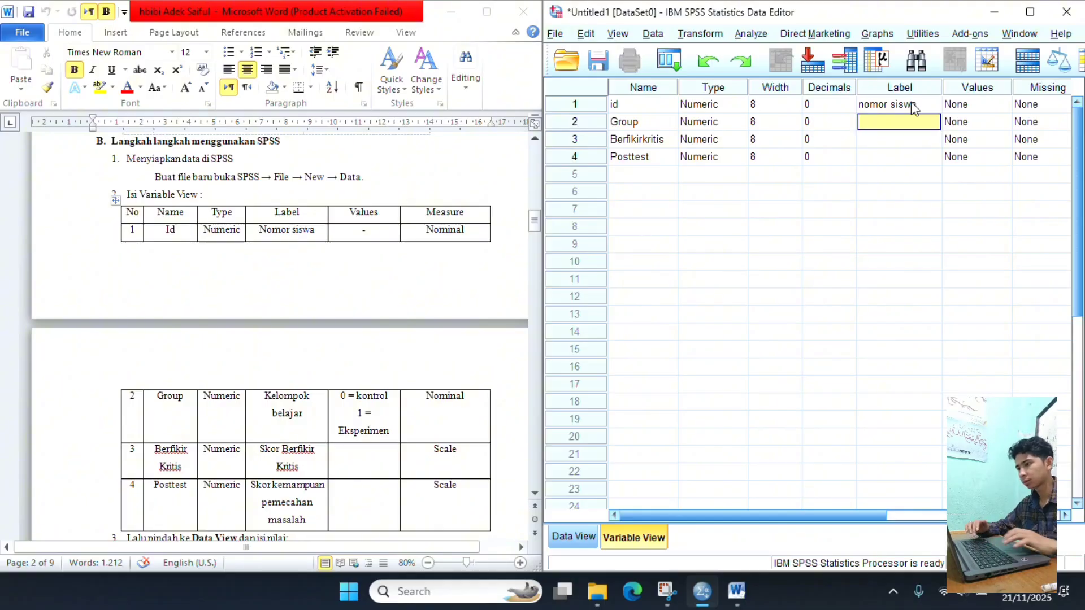
type("kelo")
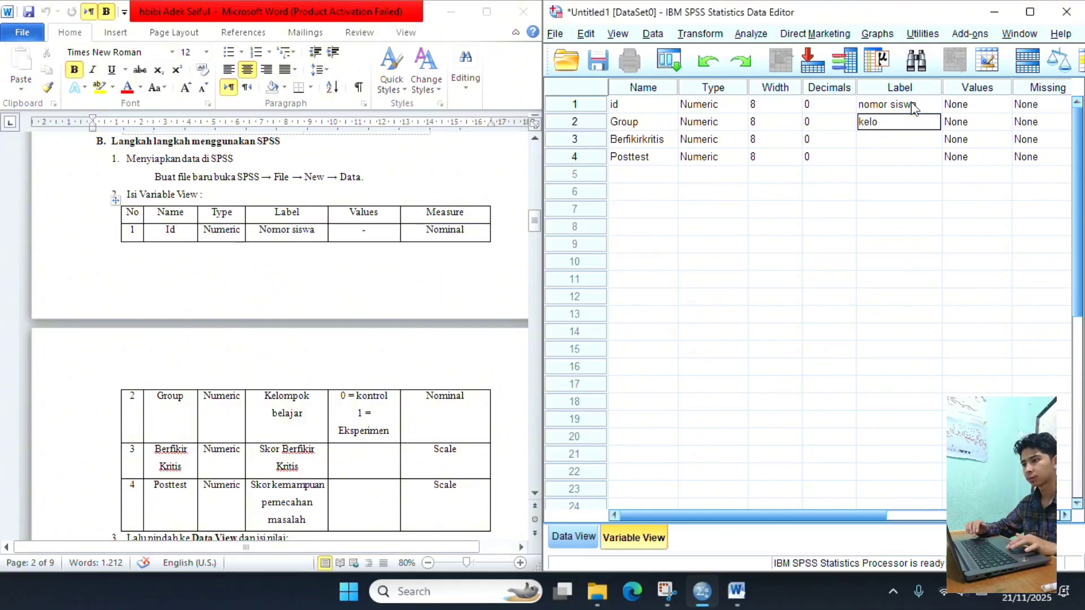
type("mpok b")
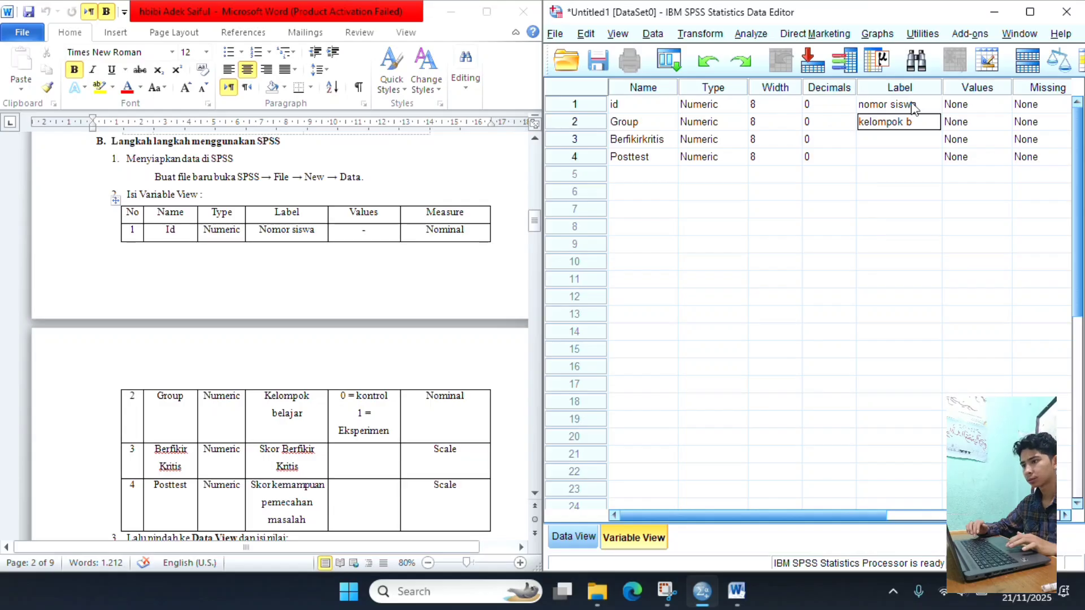
type("elajar")
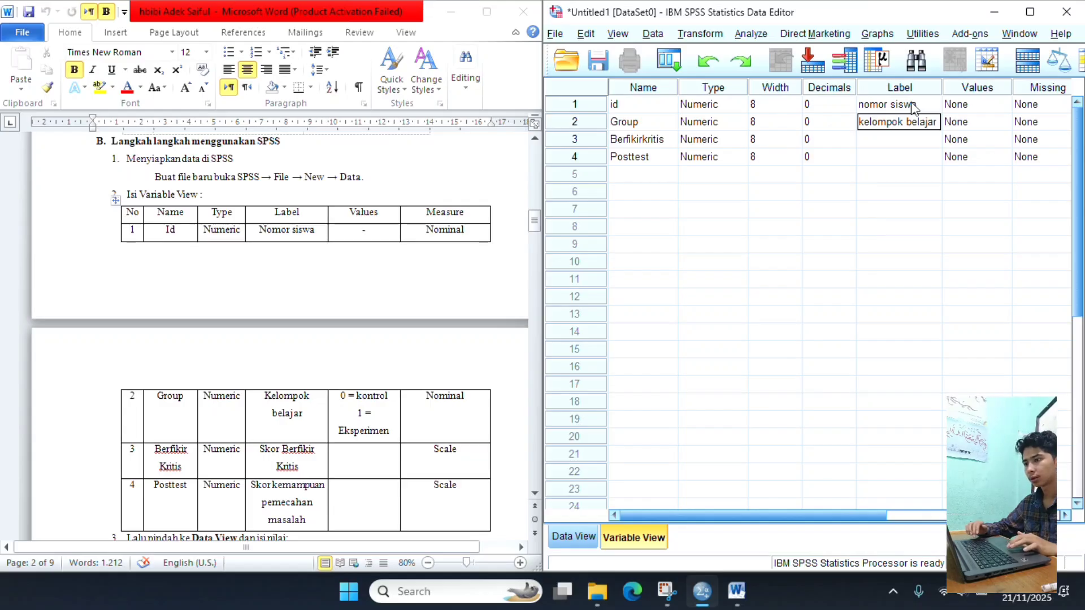
key("Return")
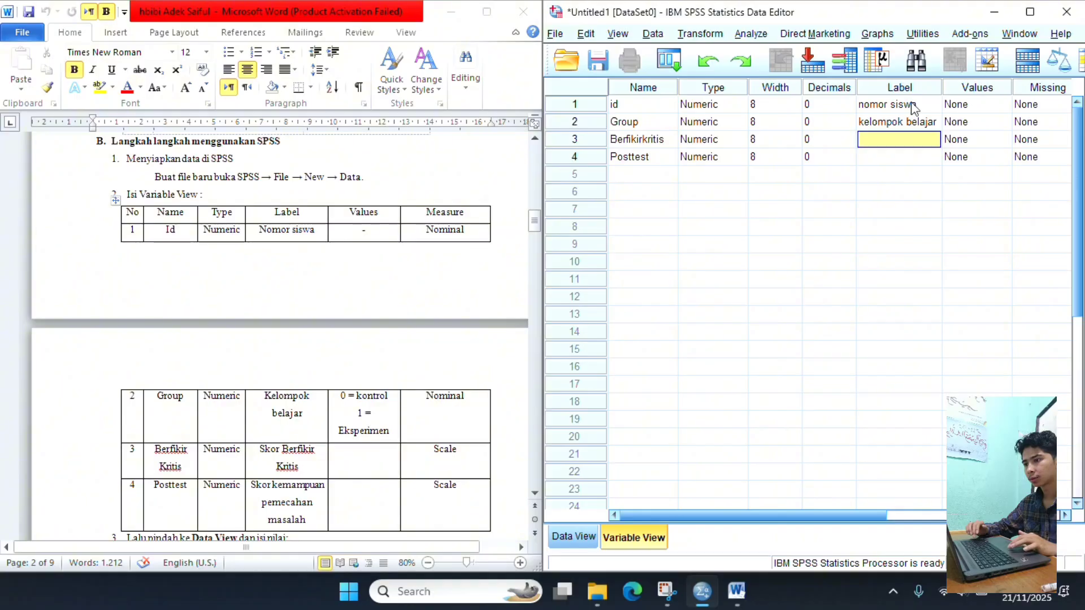
- Give the Berfikirkritis variable the label "skorberfikir kritis"
type("sk")
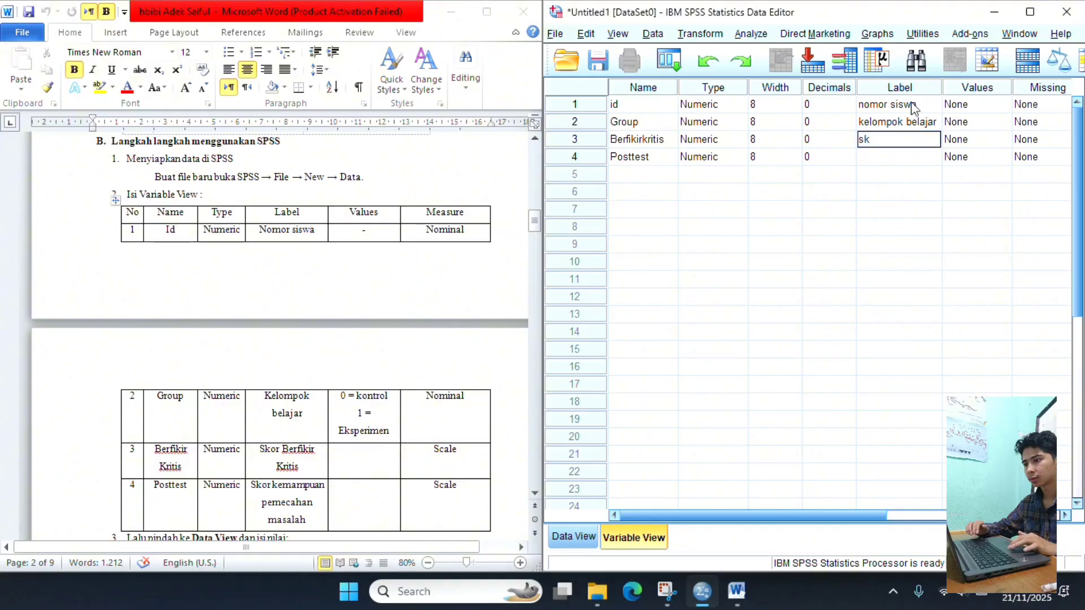
type("orberfikir")
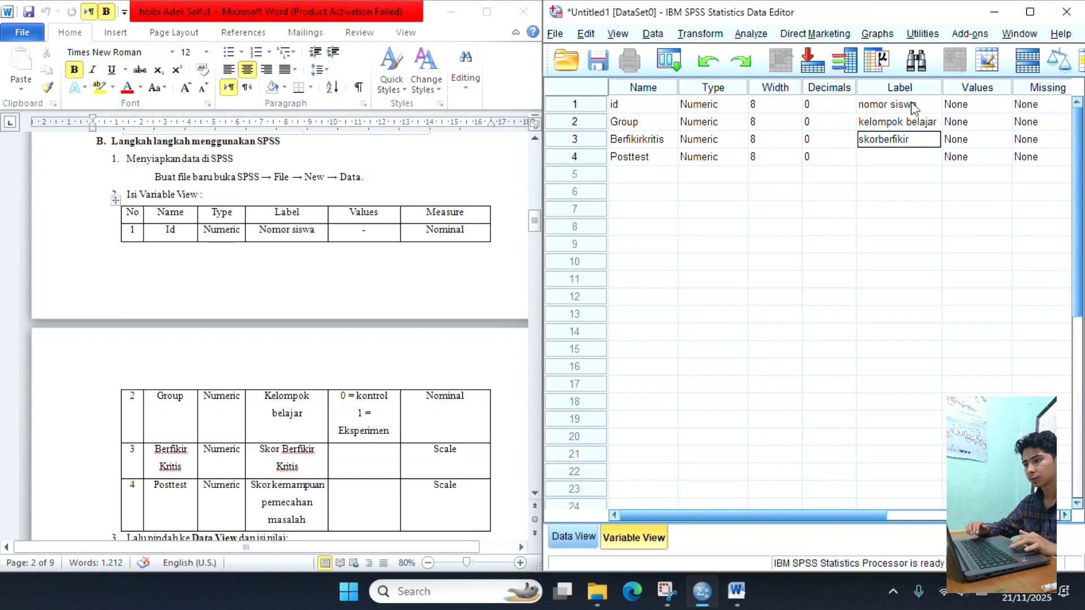
type(" kriti")
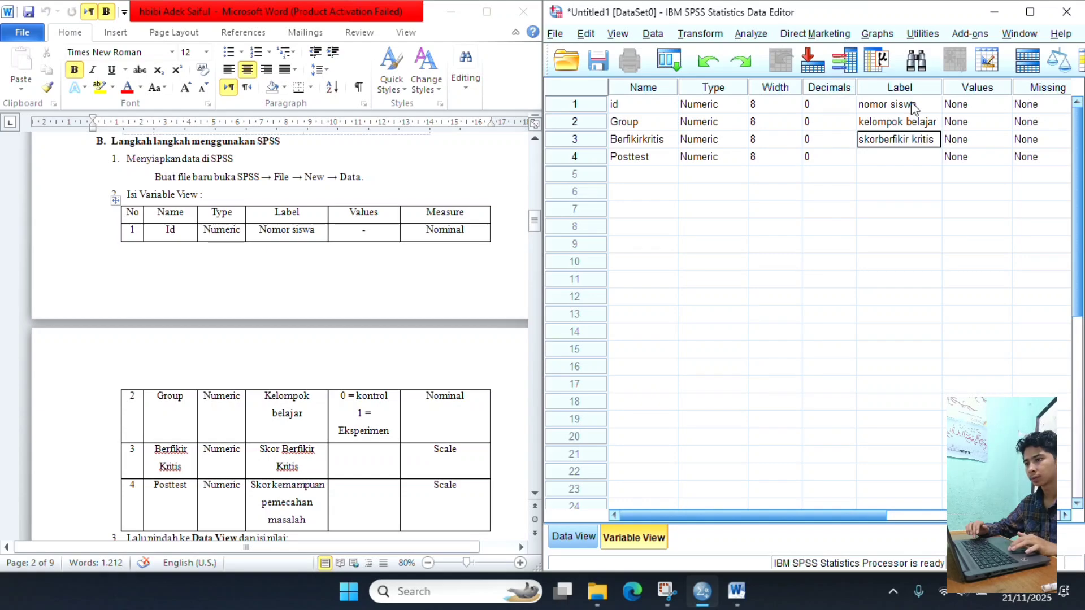
type("s")
key("Return")
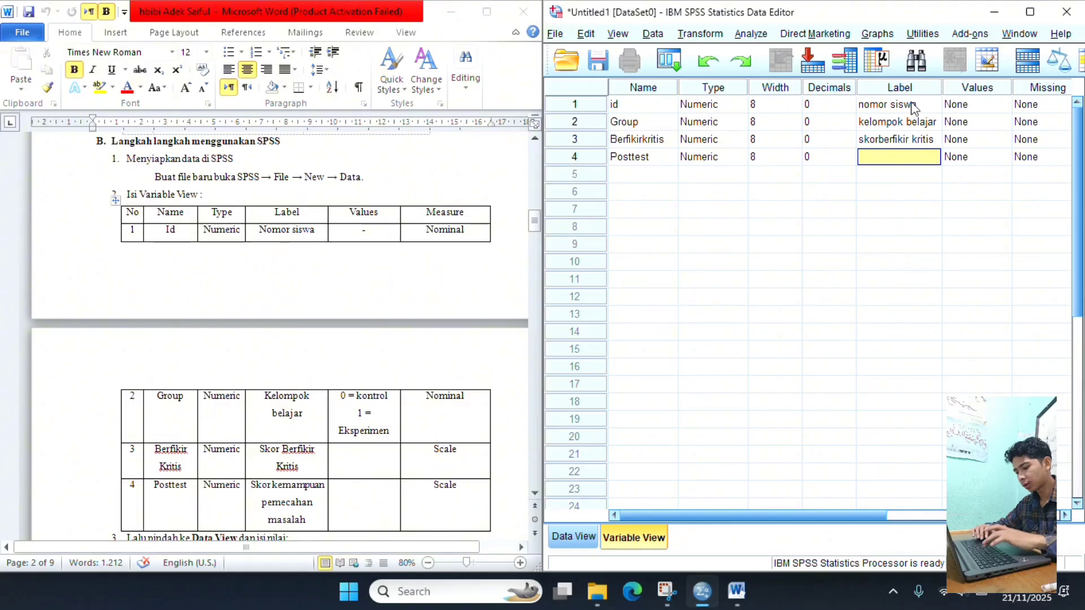
- Give the Posttest variable the label "skor kemampuan pemecahan masalah"
type("skor")
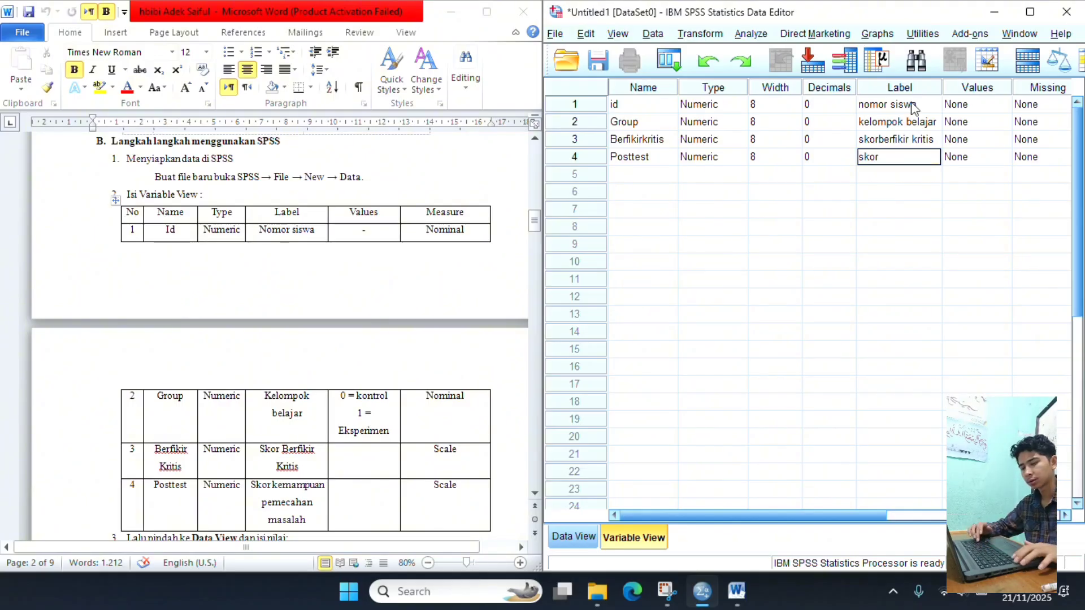
type(" kemam")
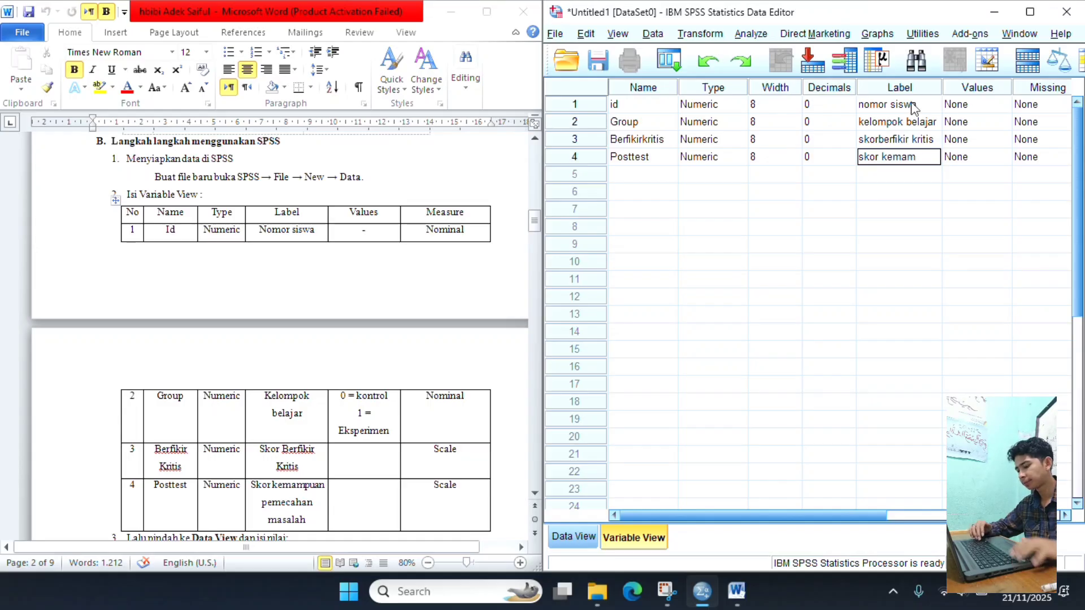
type("pua")
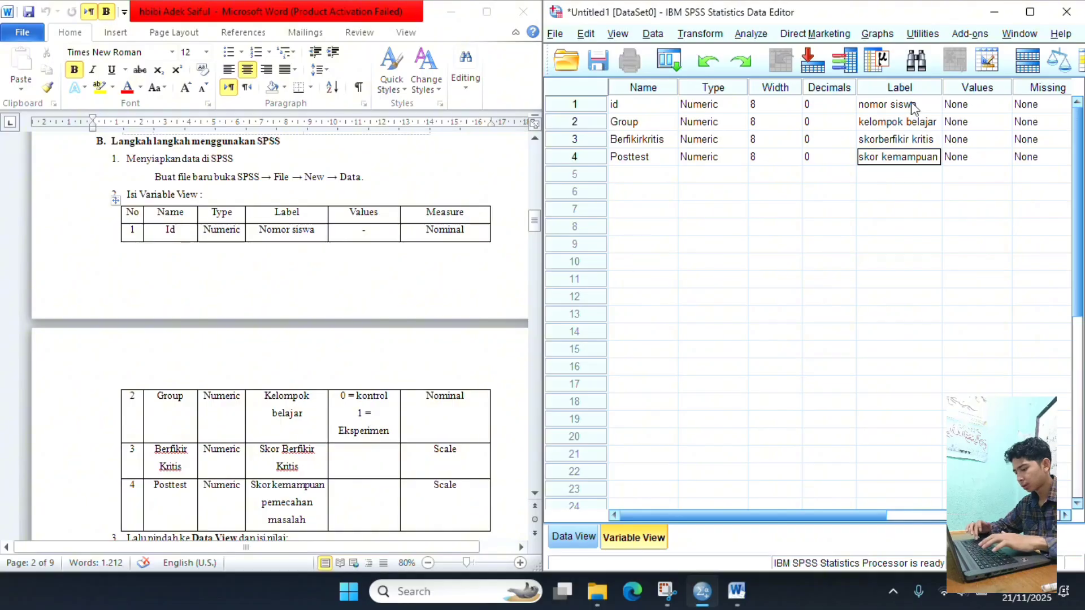
type("n pem")
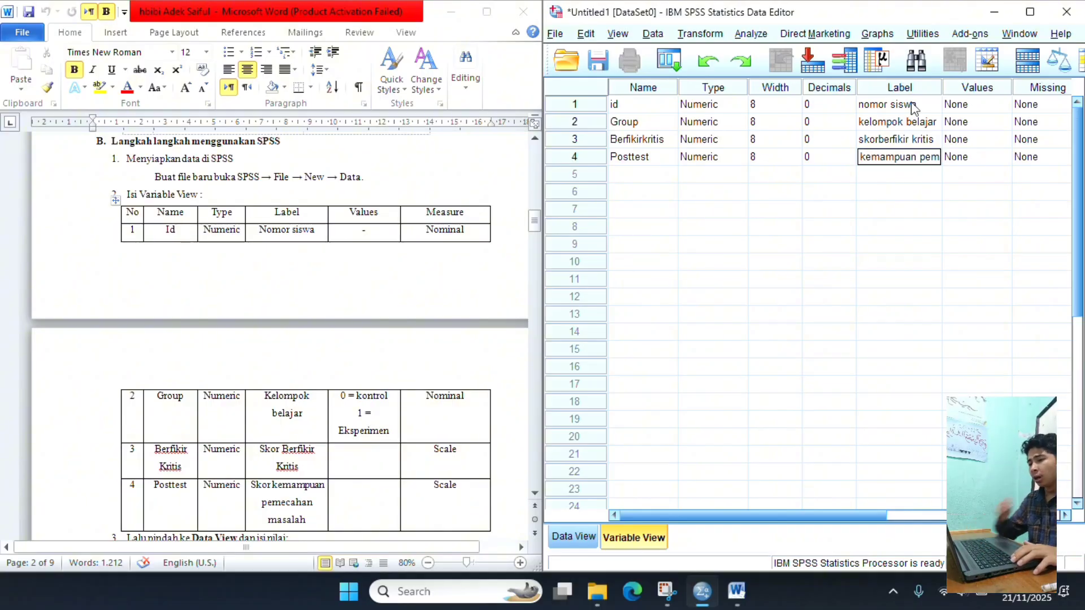
type("ecahan masalah")
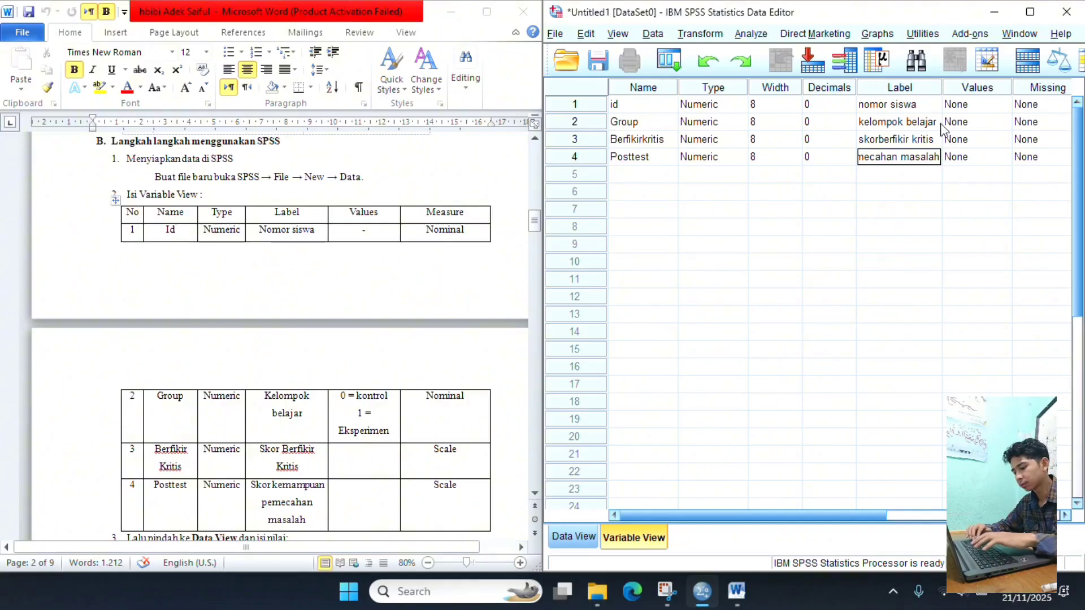
- Add a value label to the Group variable that defines 0 as "kontrol"
left_click(980, 124)
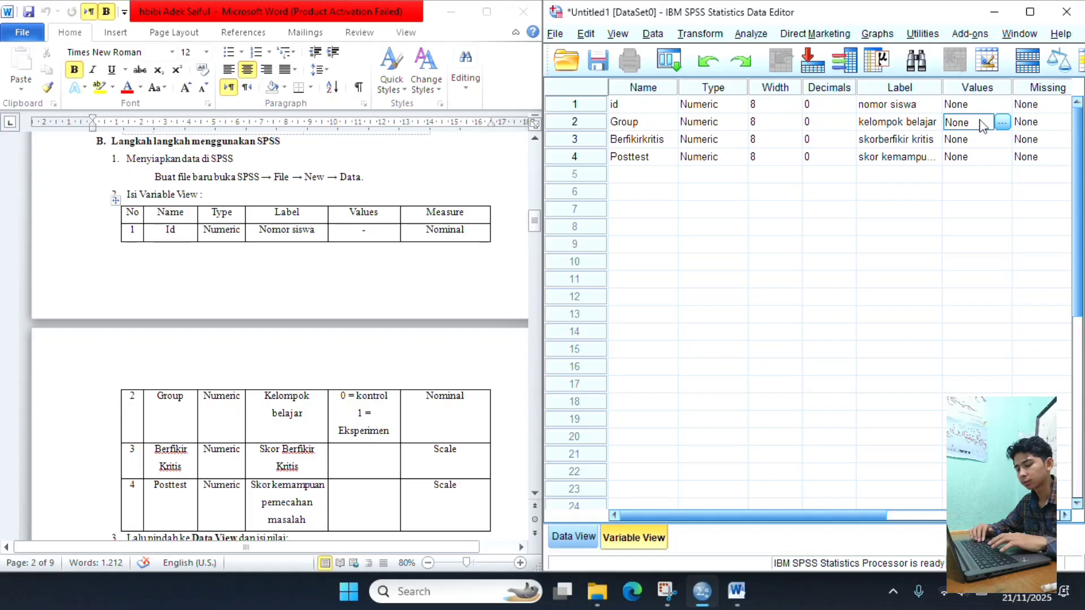
left_click(1003, 122)
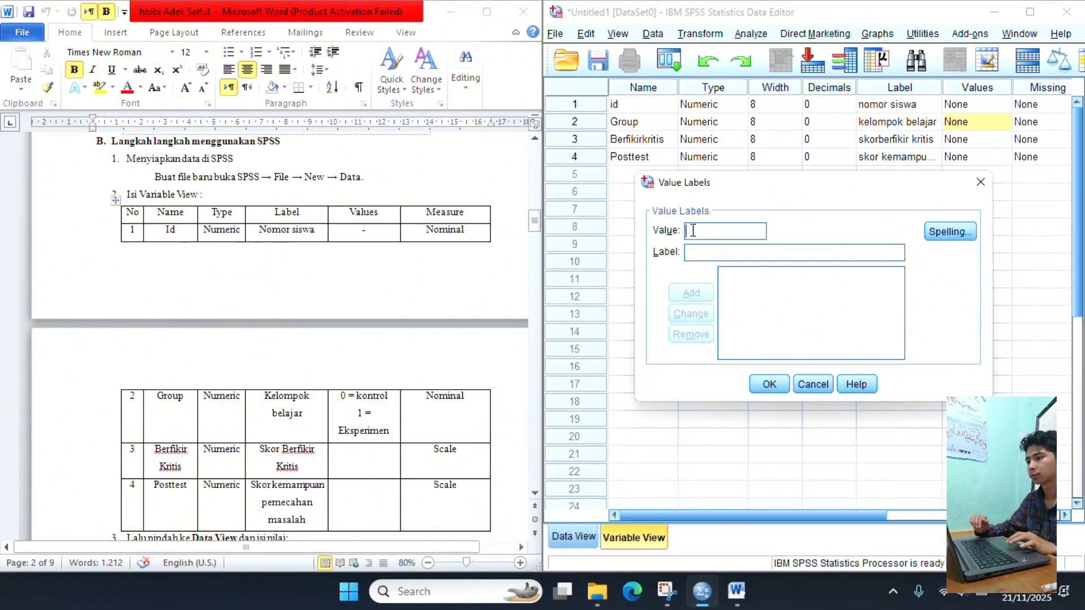
type("0")
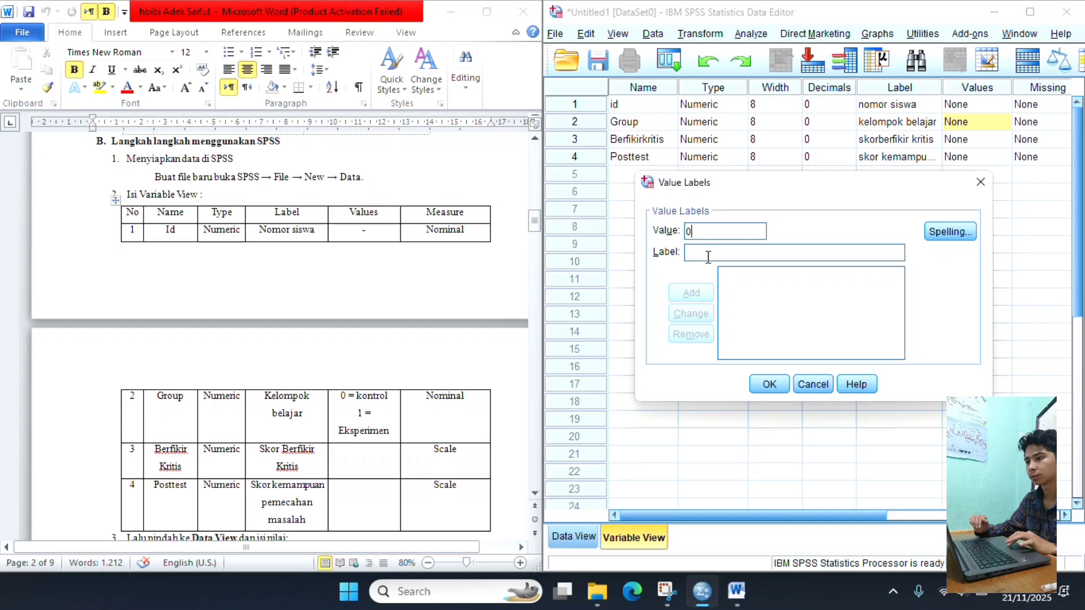
left_click(708, 255)
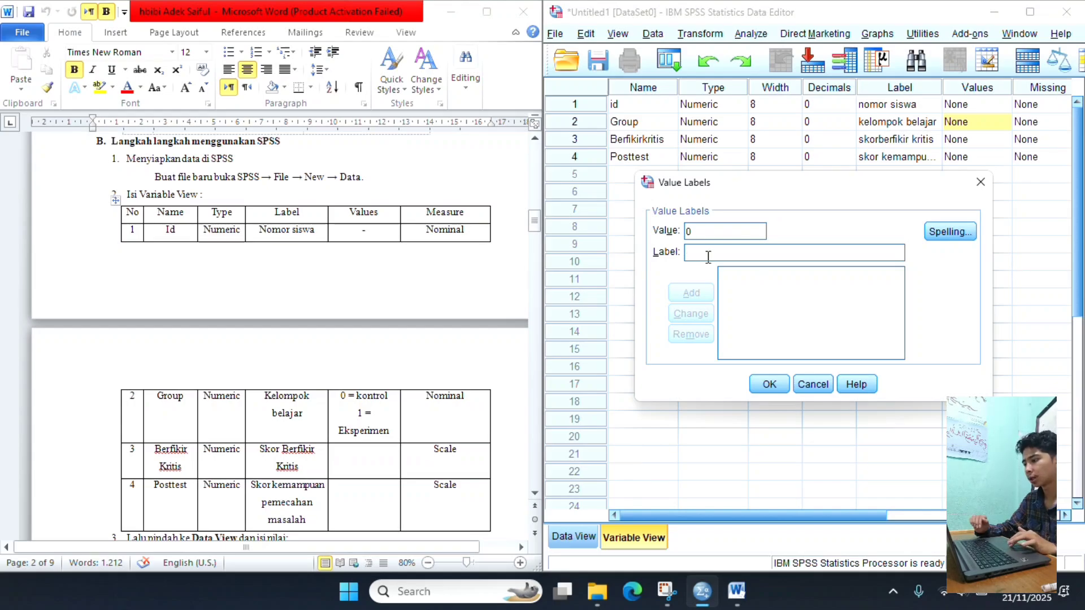
type("kontr")
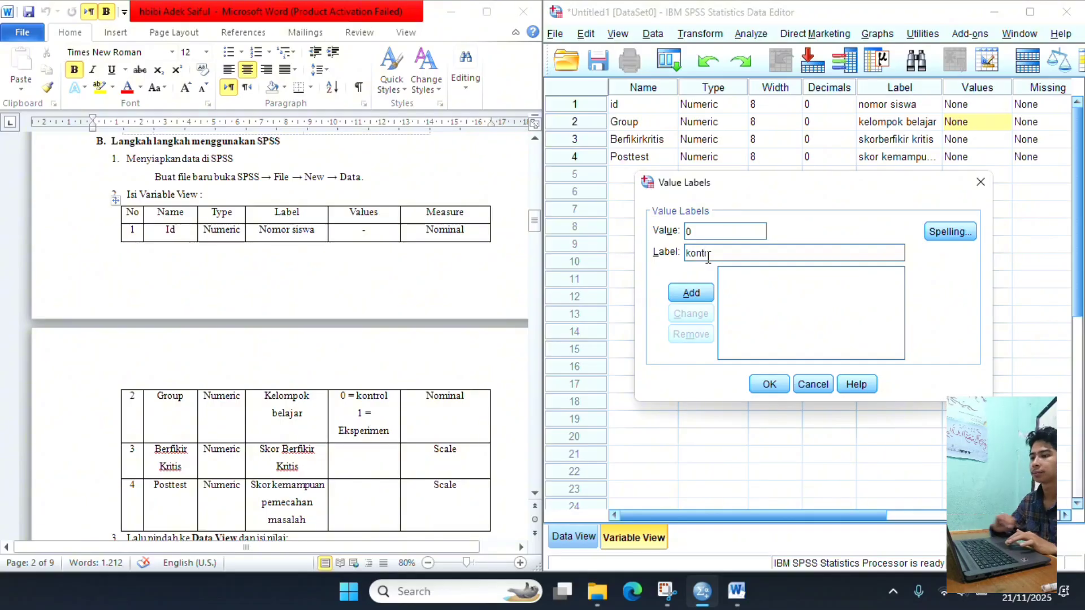
type("ol")
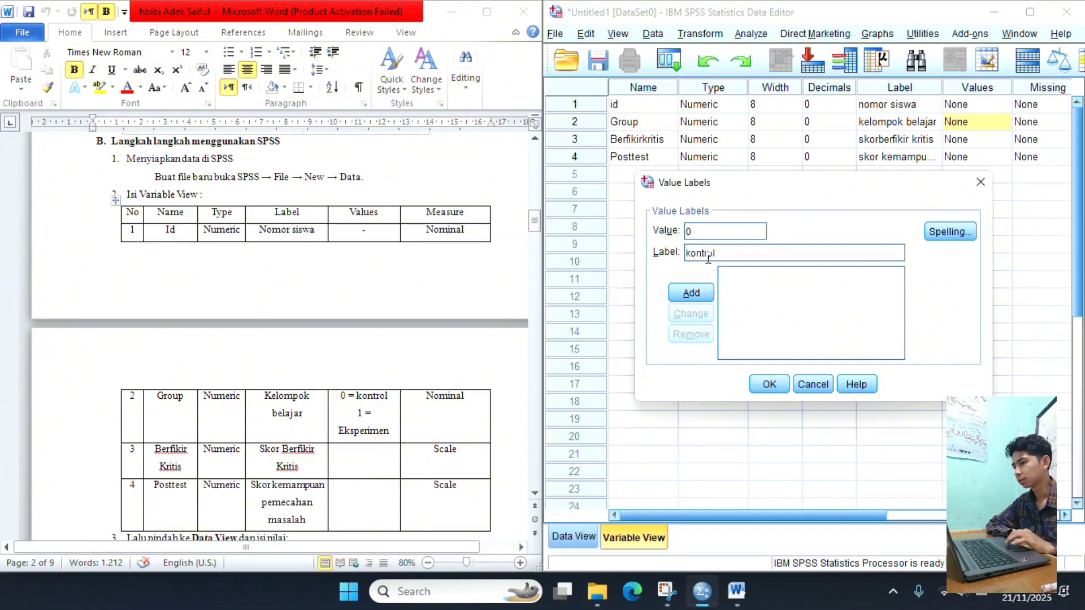
left_click(691, 293)
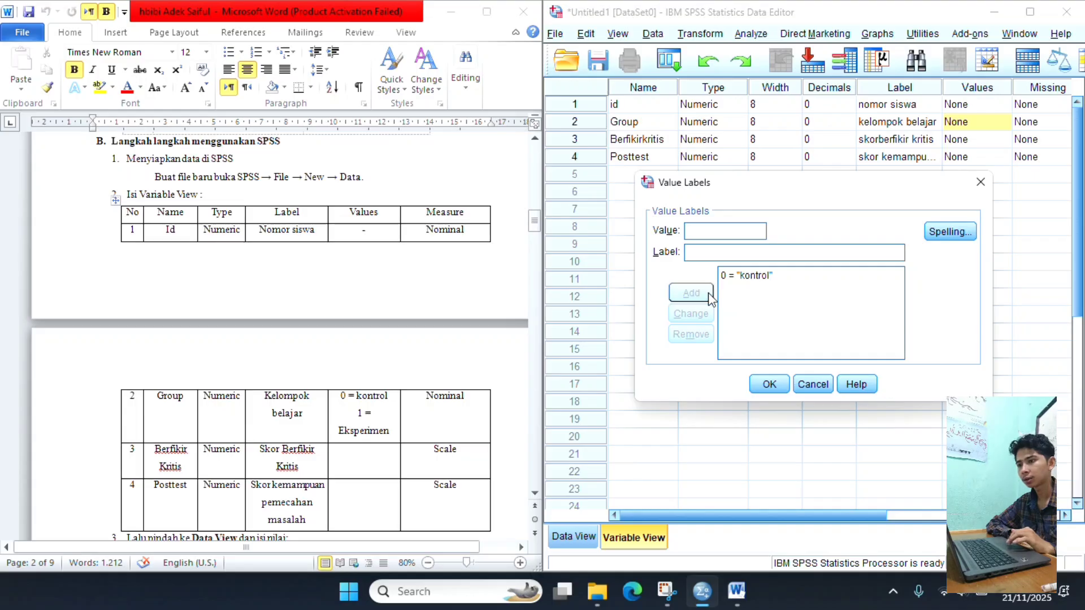
- Add the value label 1 = "eksperimen" to the Group variable and apply the value labels
type("1")
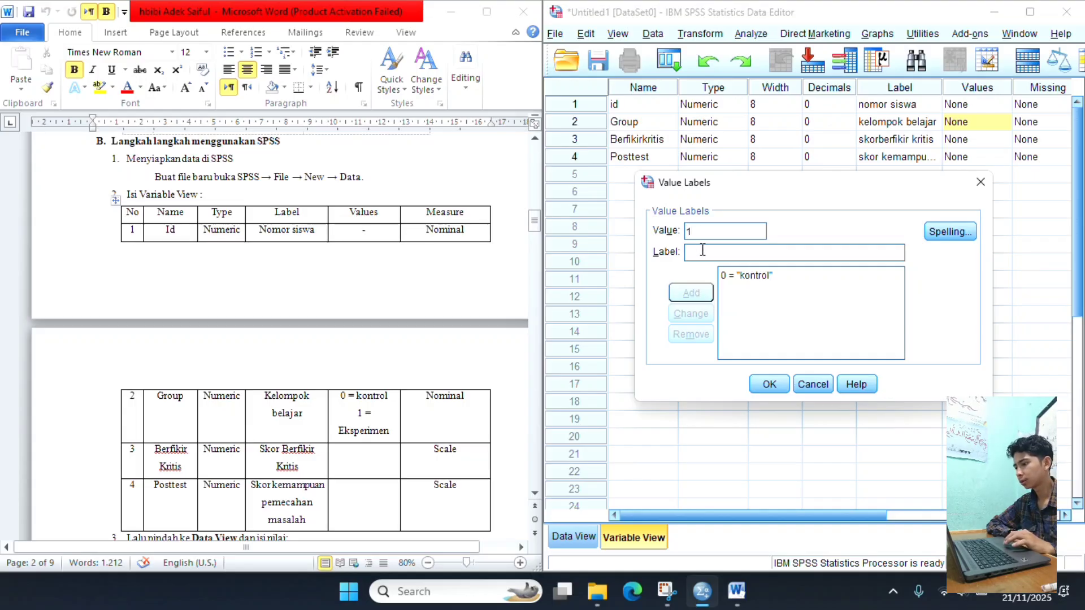
left_click(703, 250)
type("eksper")
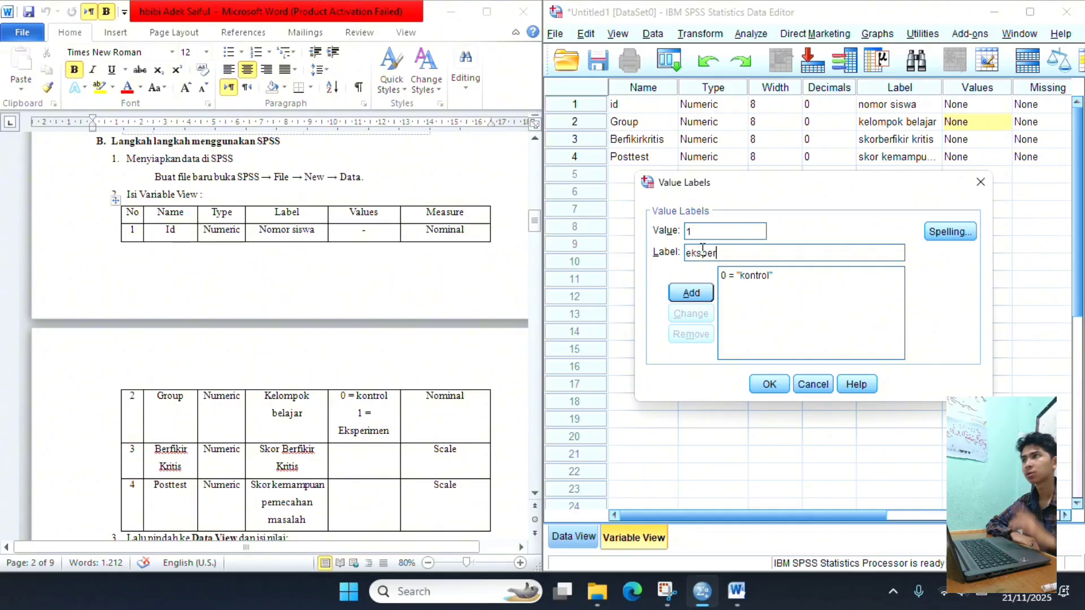
type("imen")
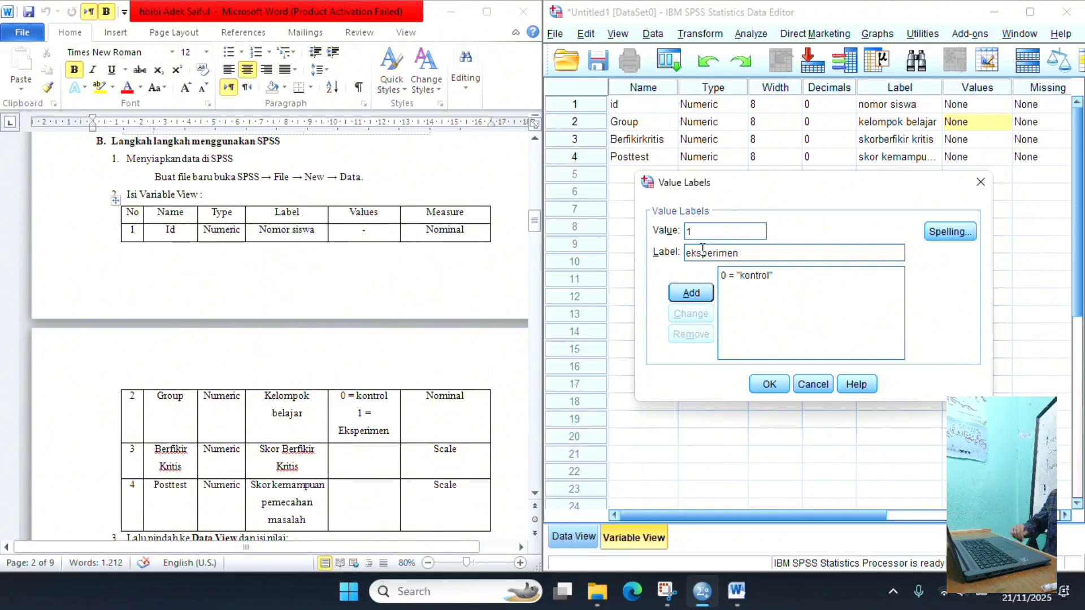
left_click(691, 293)
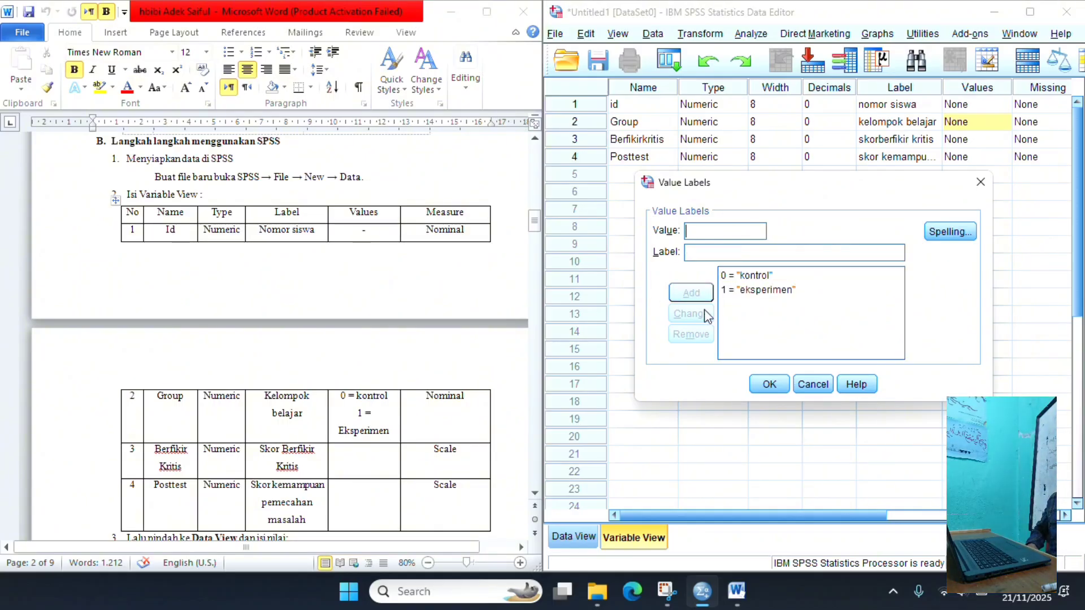
left_click(769, 385)
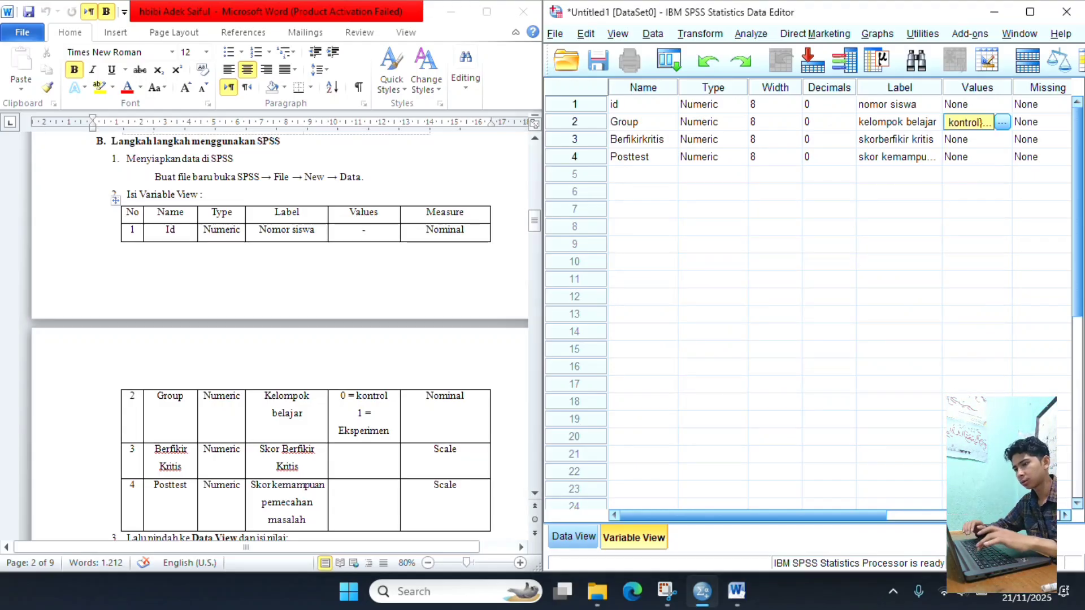
- Set the measurement level of the id and Group variables to Nominal
left_click(1066, 516)
left_click(1066, 516)
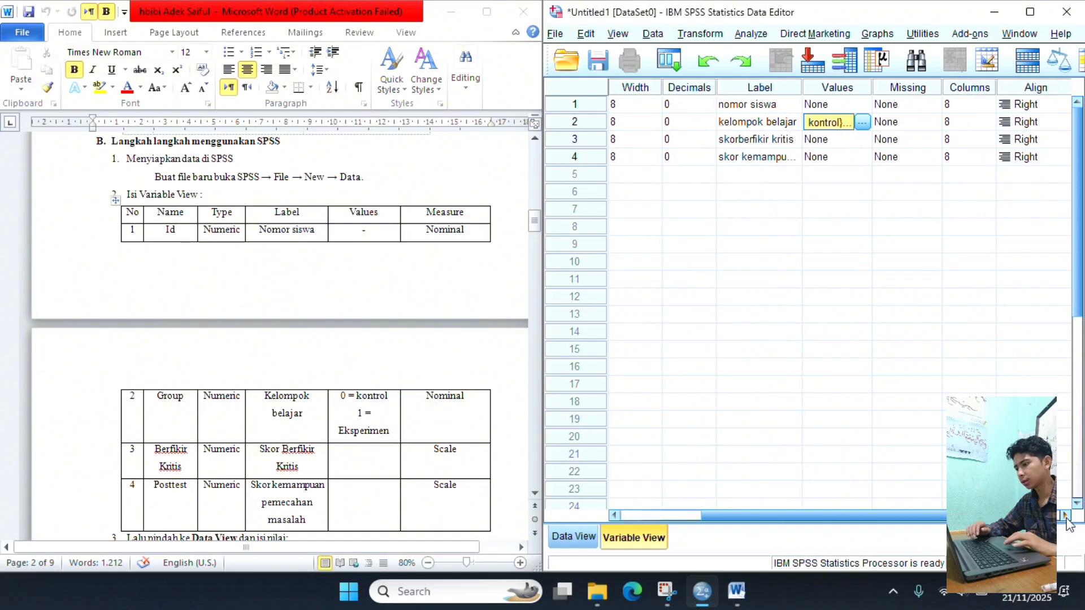
left_click(1066, 516)
left_click(1066, 516)
left_click(1066, 516)
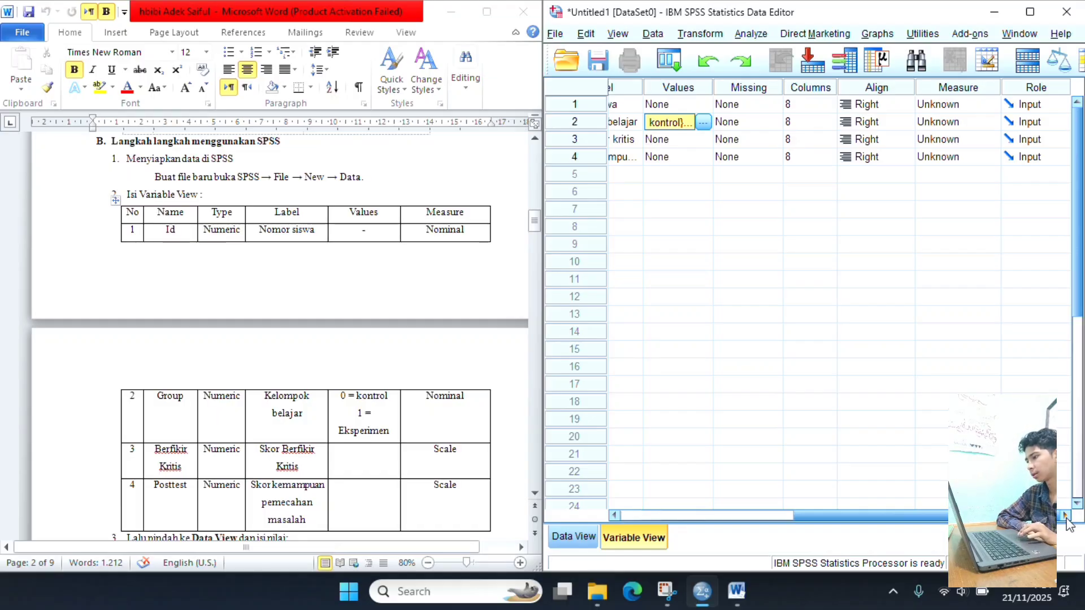
left_click(968, 106)
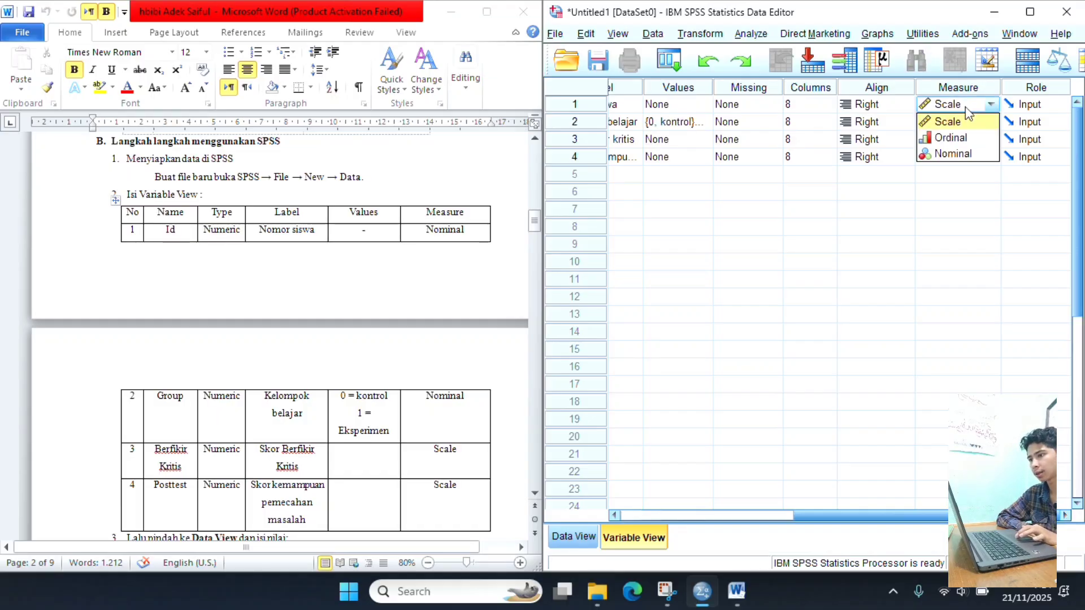
left_click(967, 153)
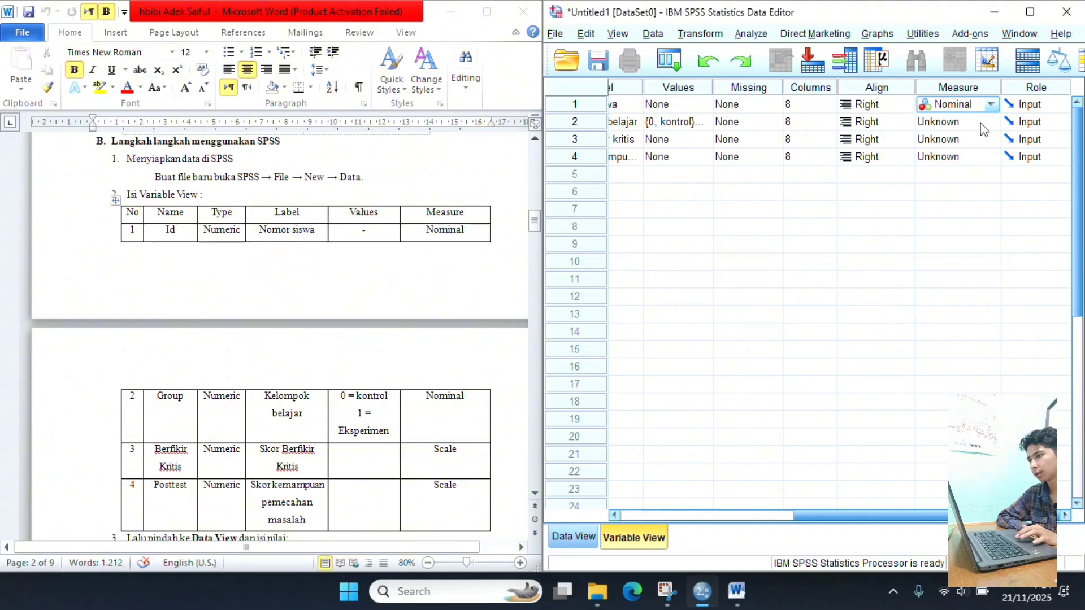
left_click(981, 123)
left_click(987, 169)
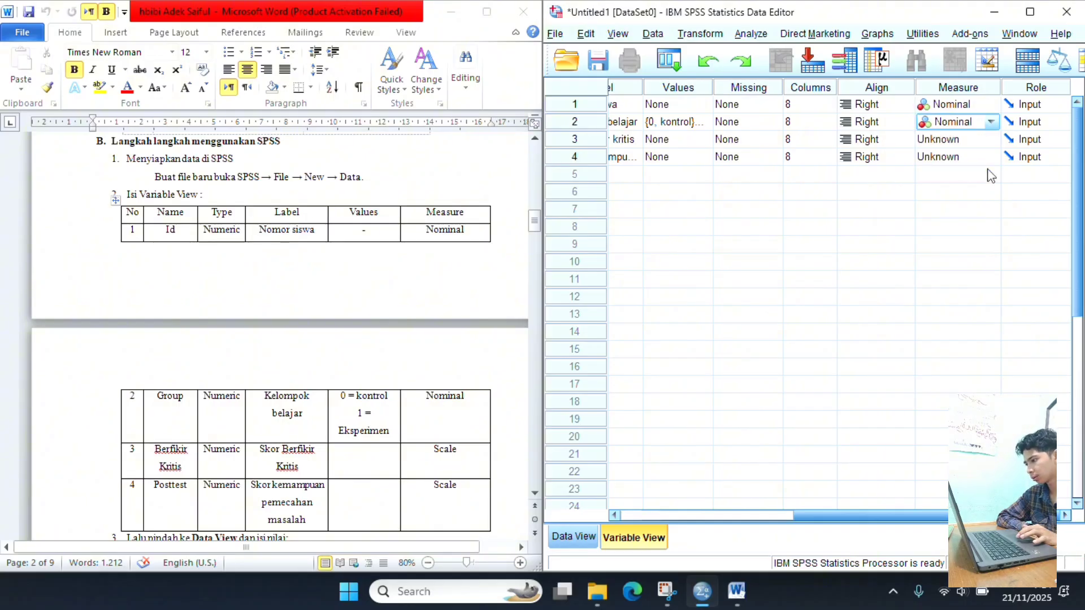
- Set the measurement level of the Berfikirkritis and Posttest variables to Scale
left_click(984, 139)
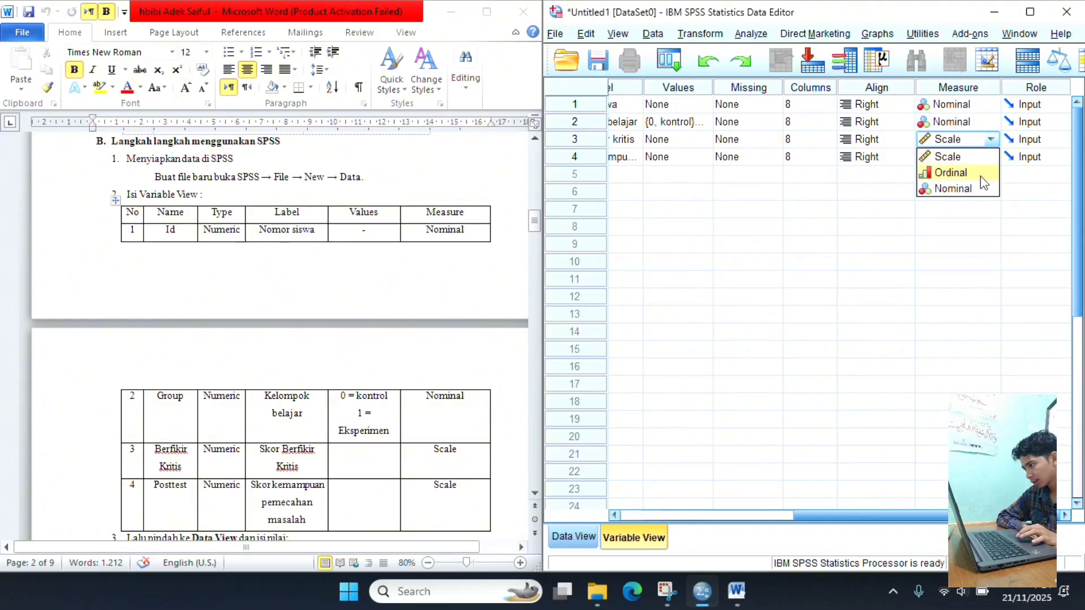
left_click(983, 156)
left_click(986, 157)
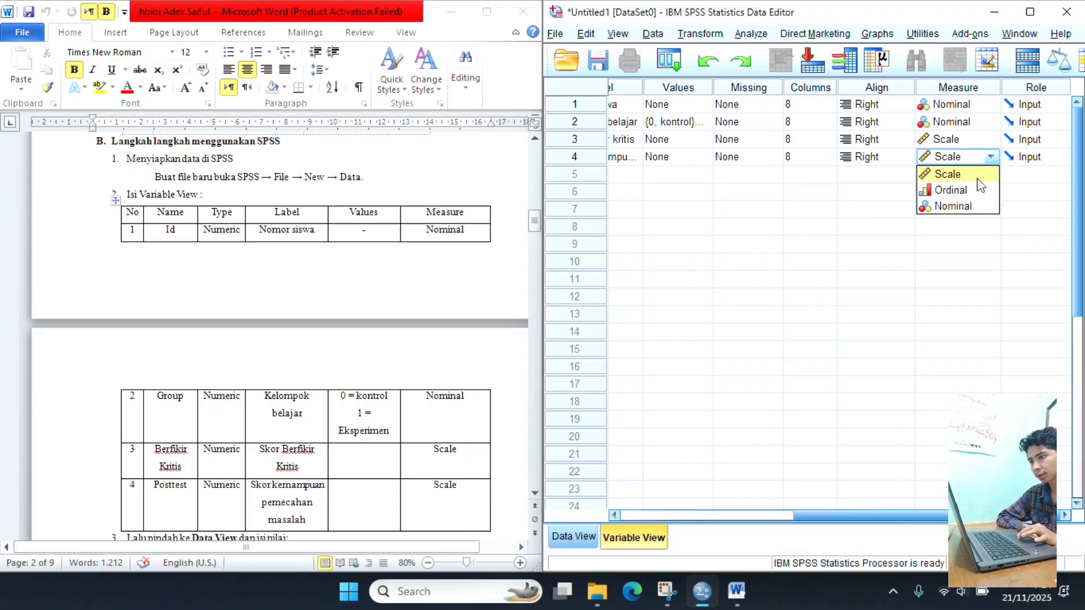
left_click(978, 179)
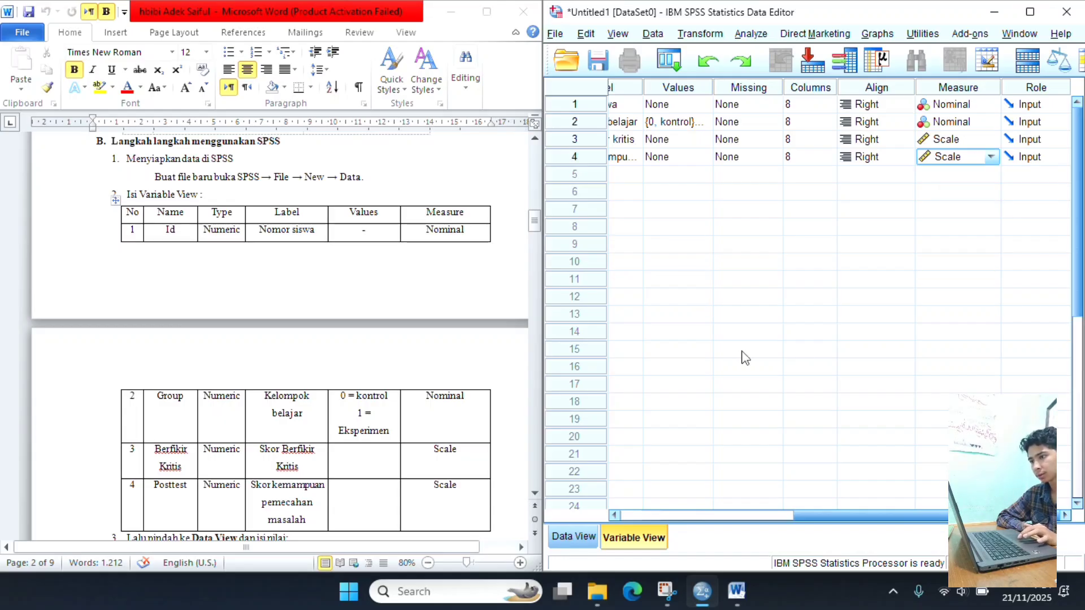
- Show the dataset's empty Data View and find the table of collected data in the Word document
left_click(616, 514)
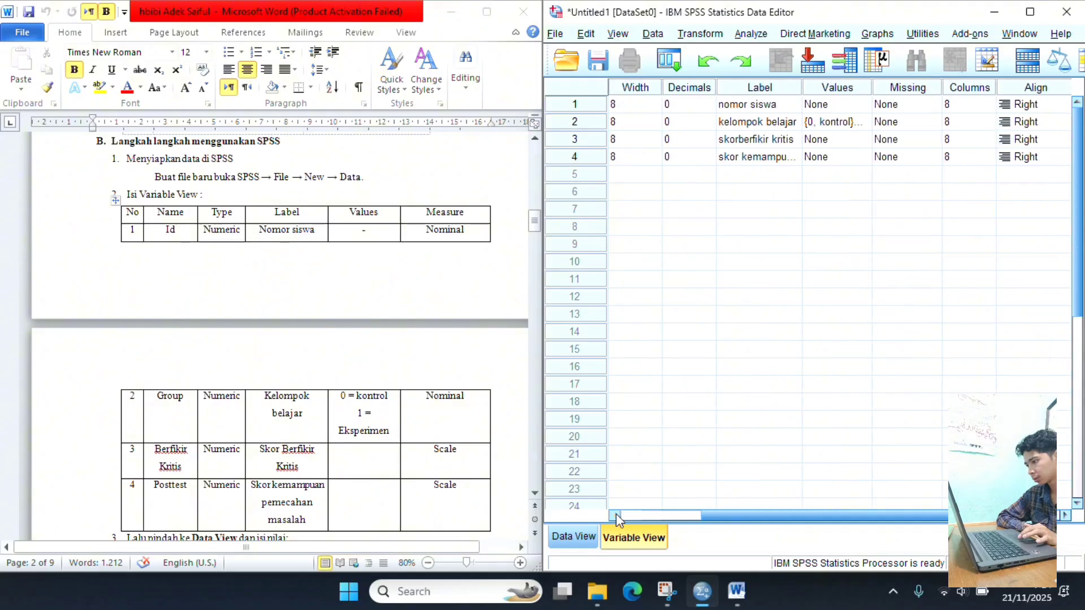
left_click(573, 539)
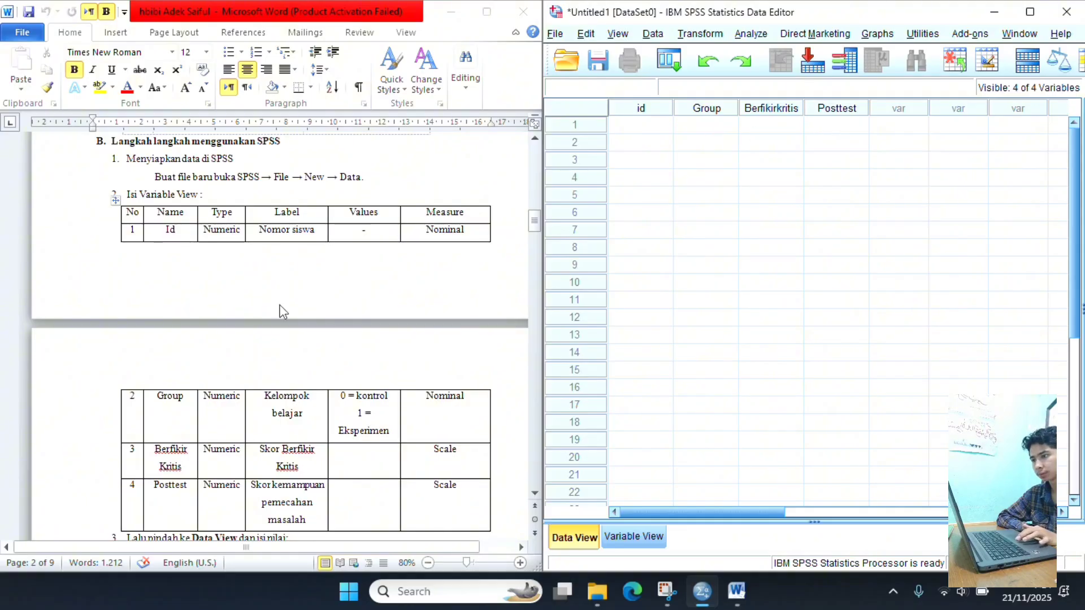
scroll(284, 312, "up", 10)
scroll(280, 311, "down", 5)
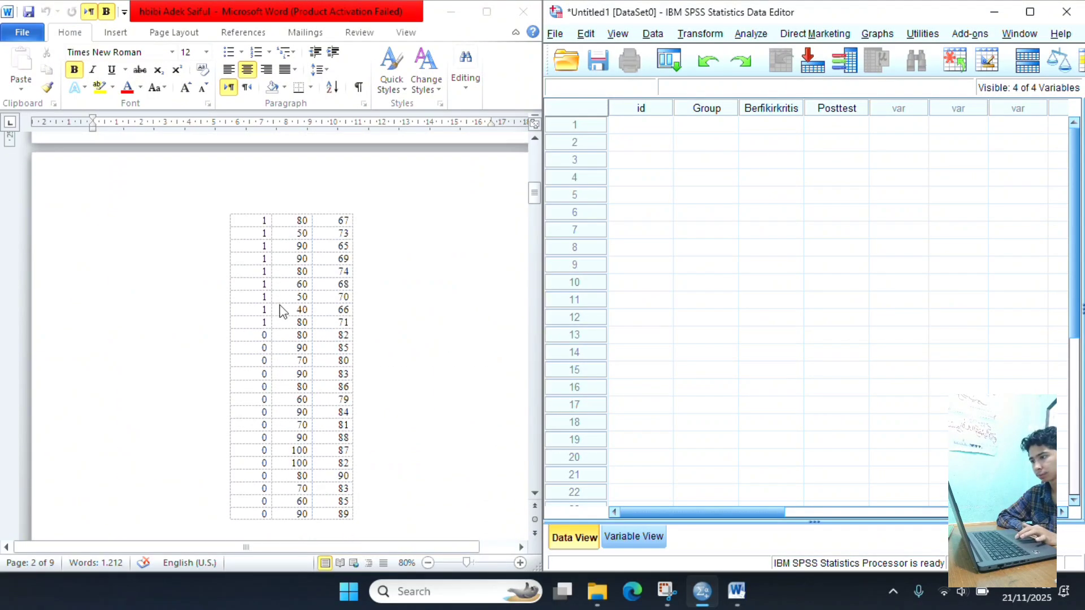
scroll(320, 284, "up", 6)
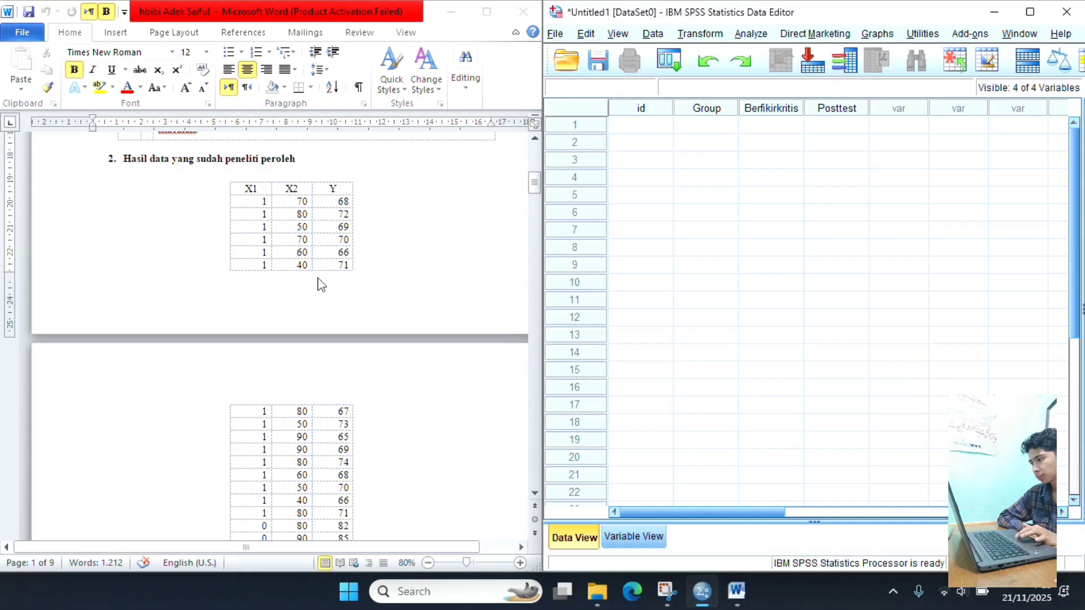
- Open the recent Excel workbook "data uji acc (1)" from File Explorer and dismiss the Office activation wizard
left_click(598, 591)
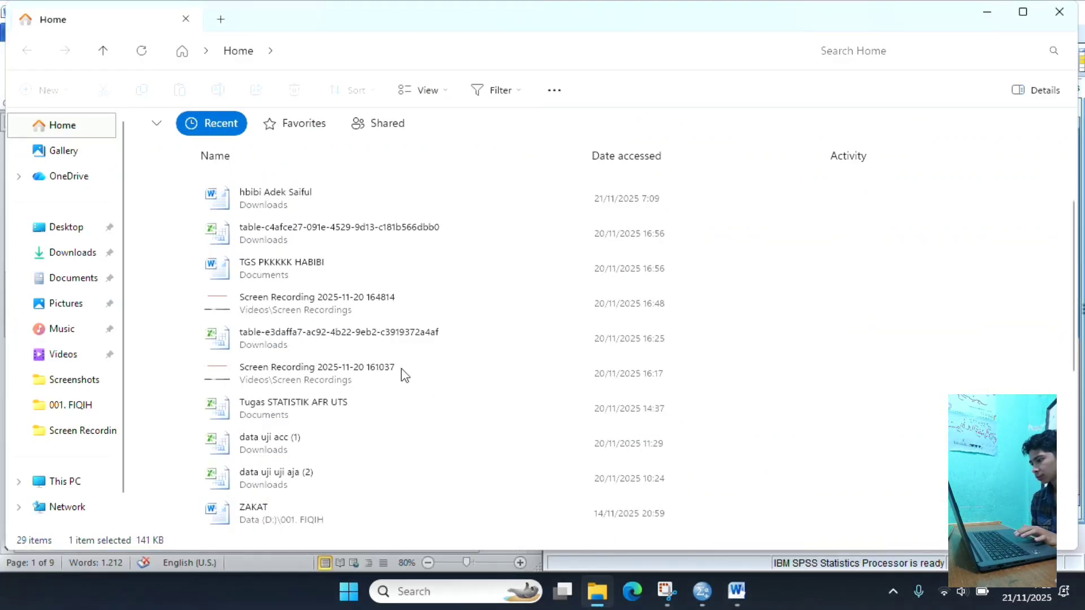
scroll(402, 370, "up", 3)
scroll(403, 373, "down", 3)
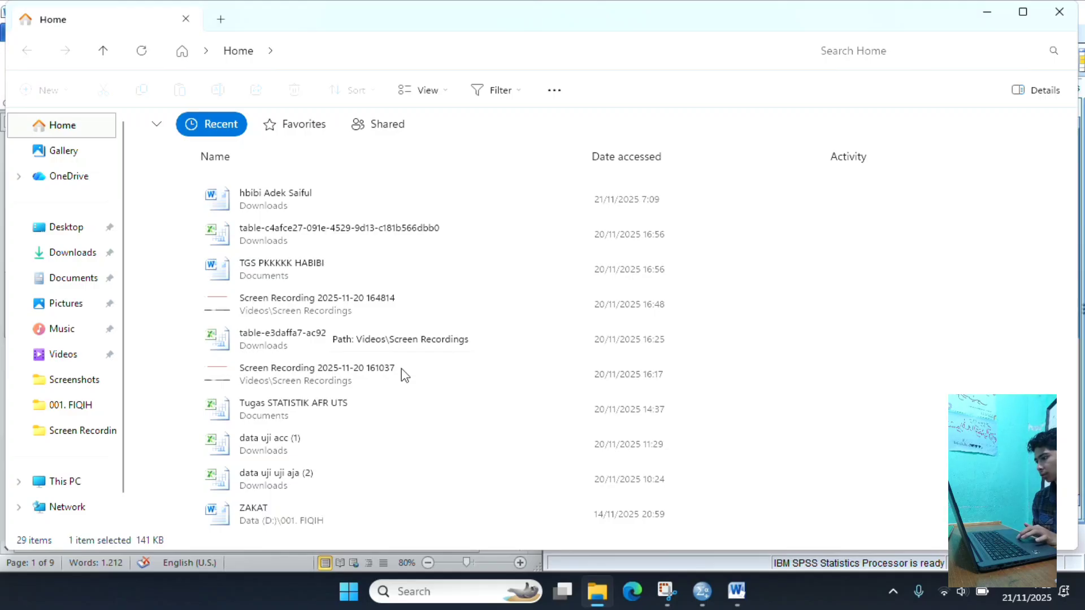
left_click(333, 446)
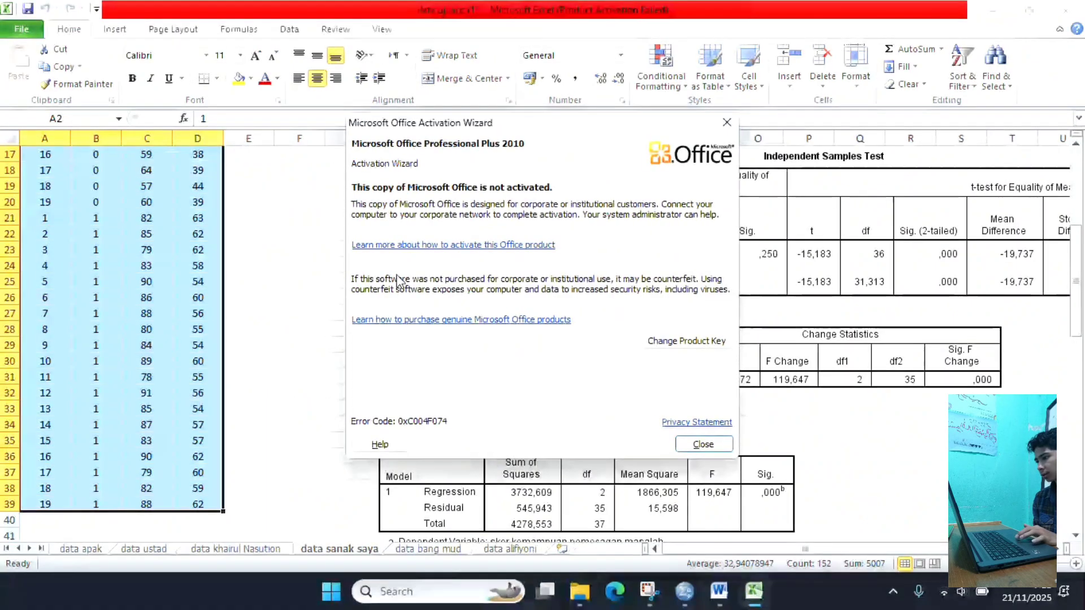
left_click(726, 123)
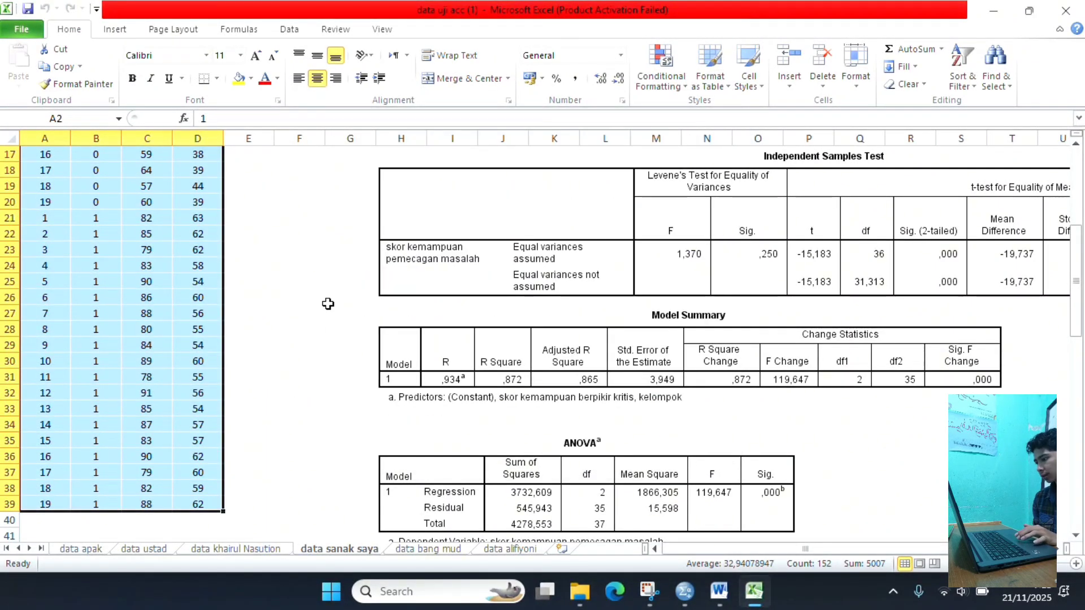
- Copy the id, group, critical thinking and posttest values in A2:D39 of the "data sanak saya" sheet, without the headers
scroll(328, 304, "up", 5)
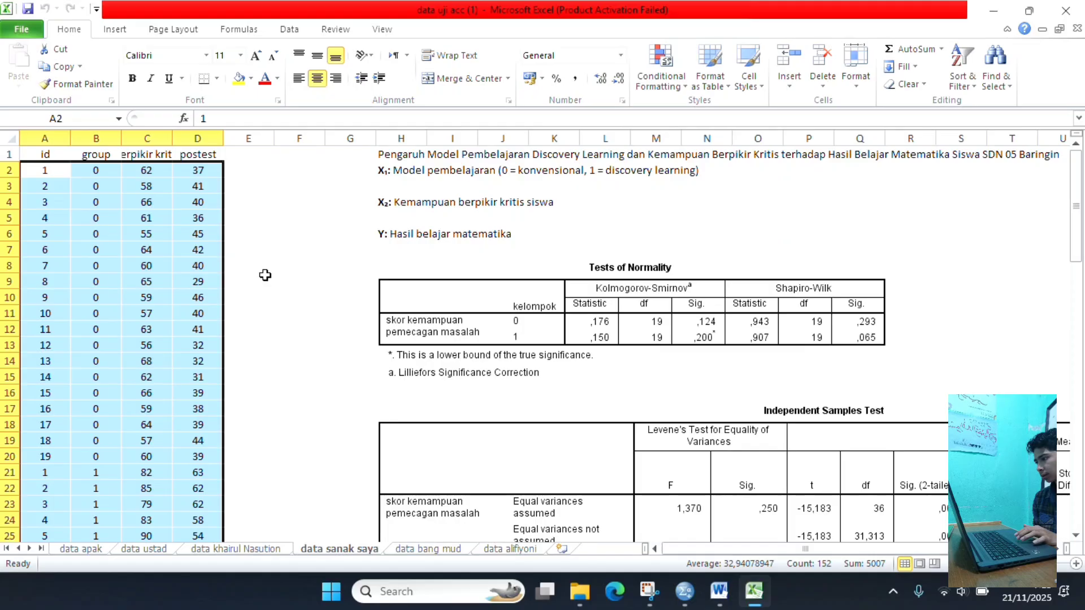
left_click(45, 170)
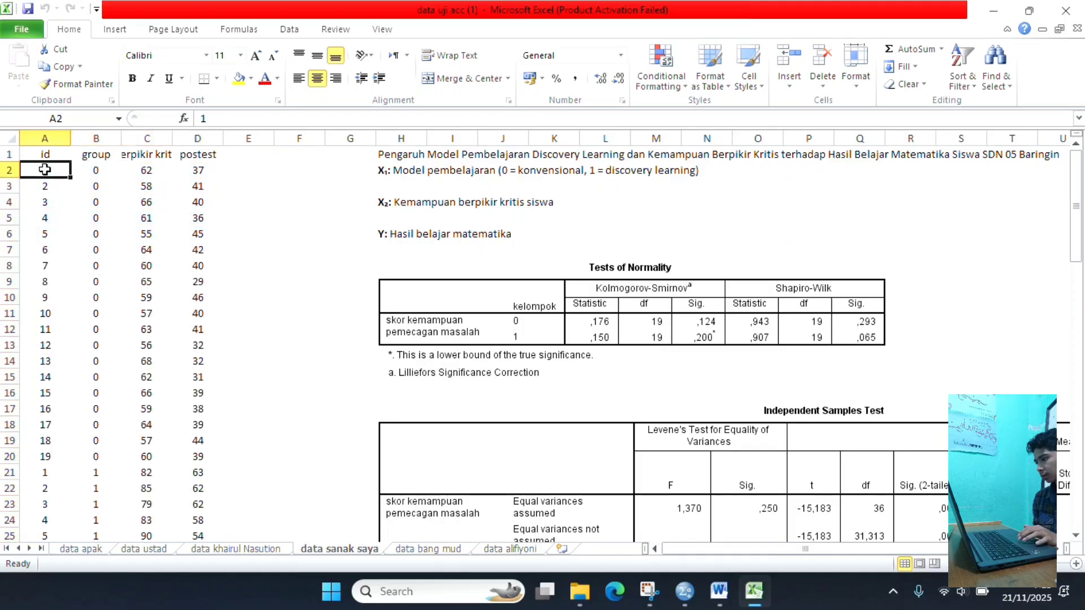
left_click_drag(47, 169, 202, 490)
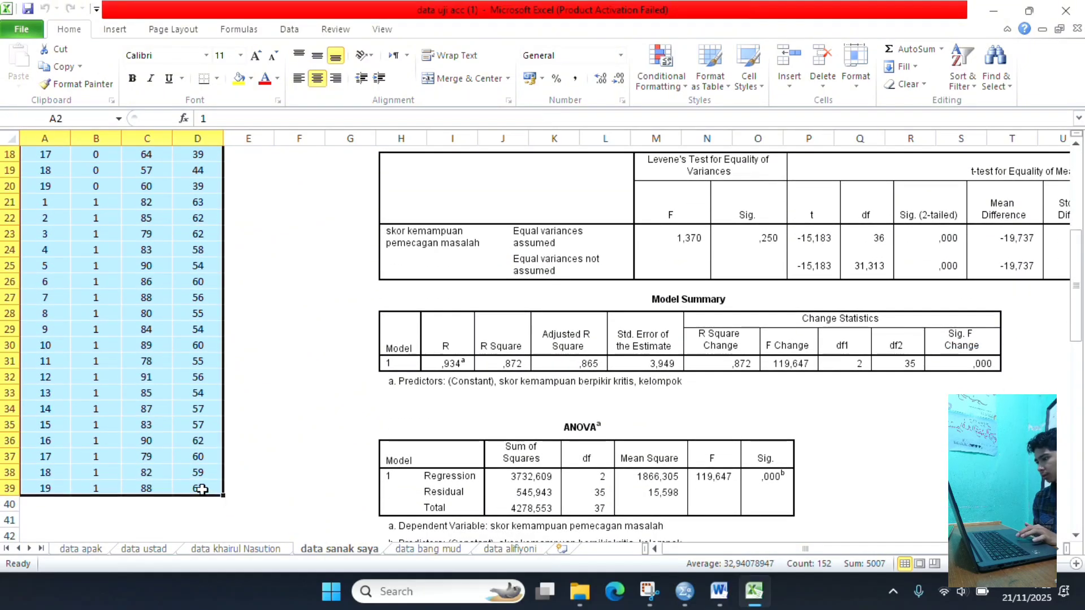
right_click(205, 424)
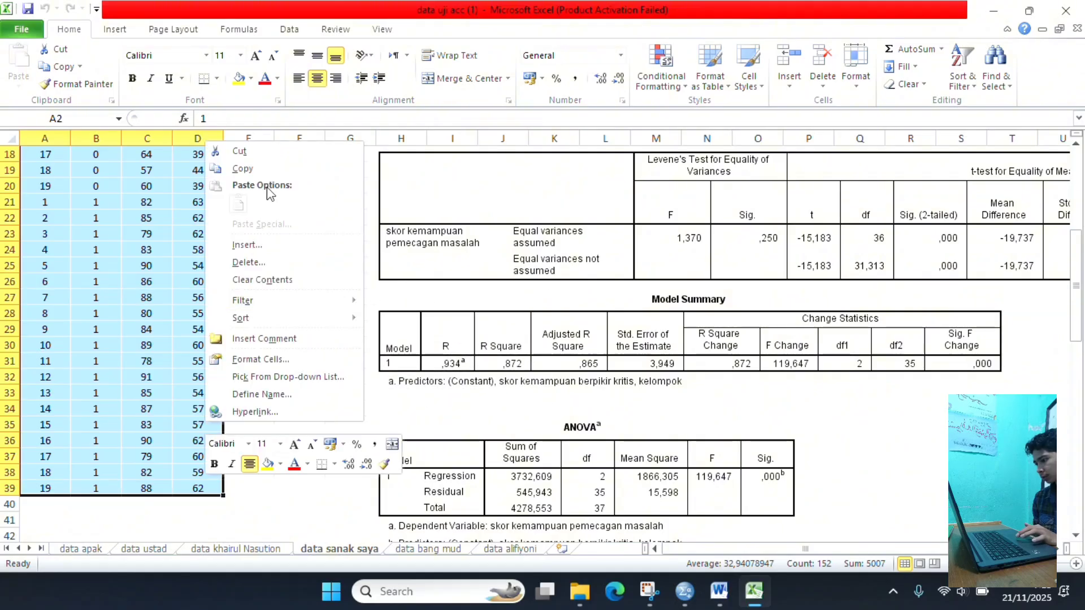
left_click(243, 168)
scroll(272, 283, "up", 6)
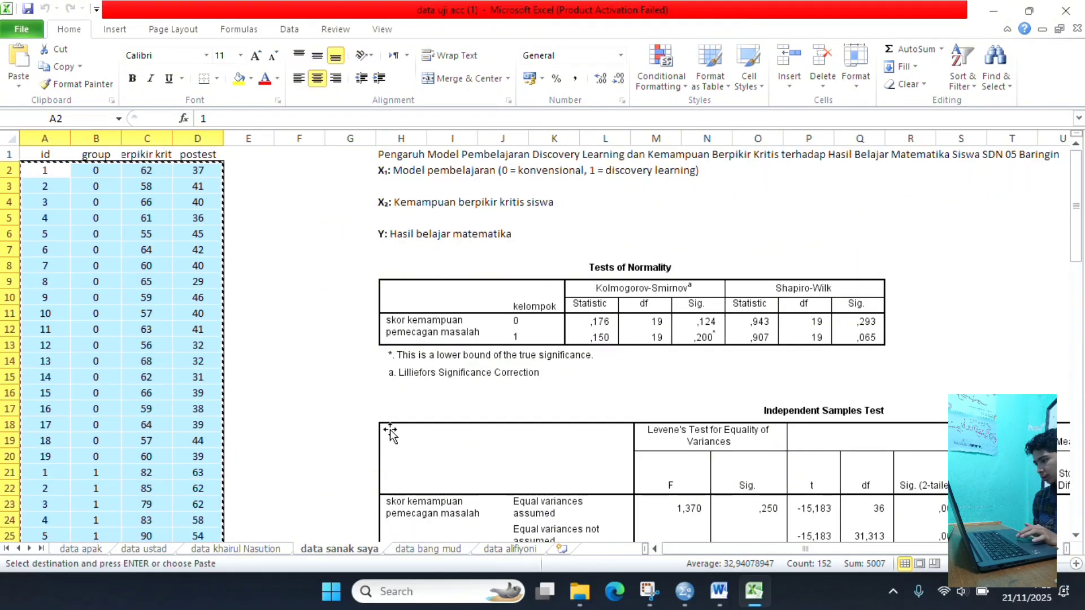
- Switch to the SPSS Data Editor and paste the copied Excel values into Data View, starting at the first id cell
mouse_move(749, 606)
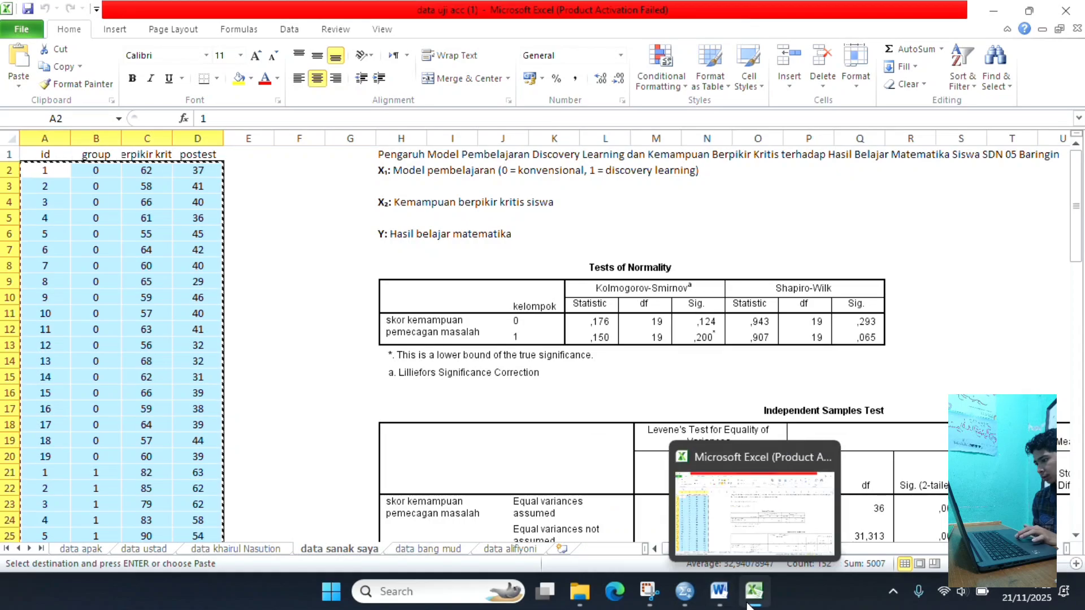
mouse_move(695, 604)
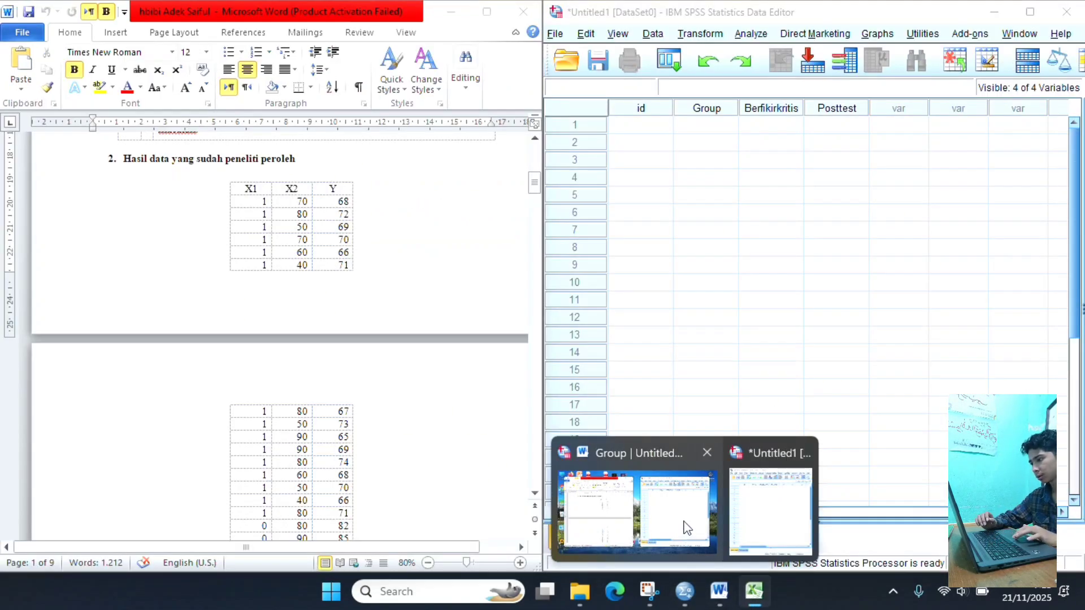
left_click(687, 529)
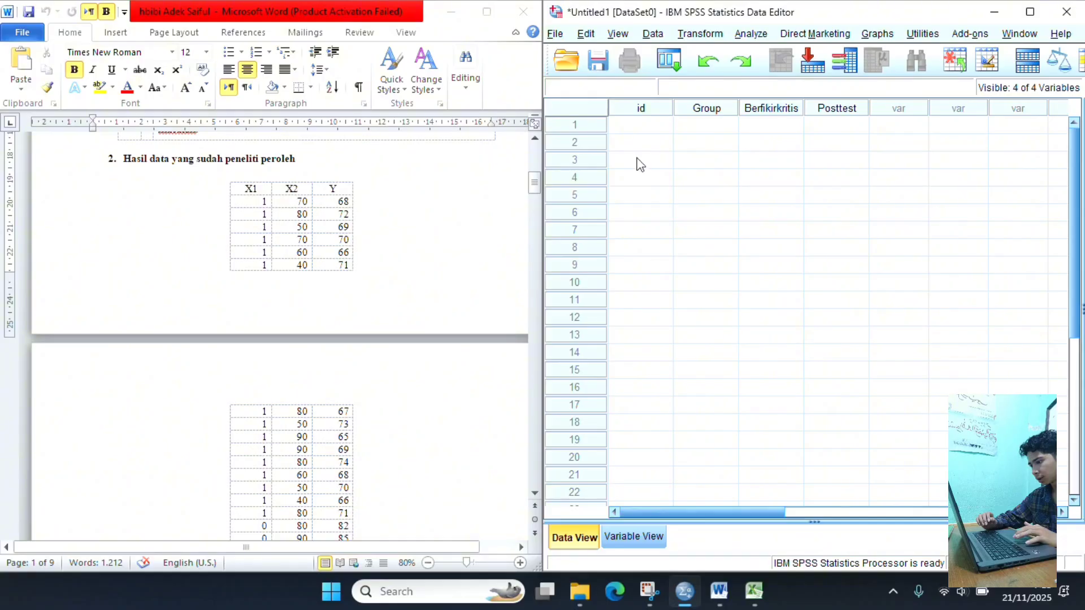
left_click(639, 129)
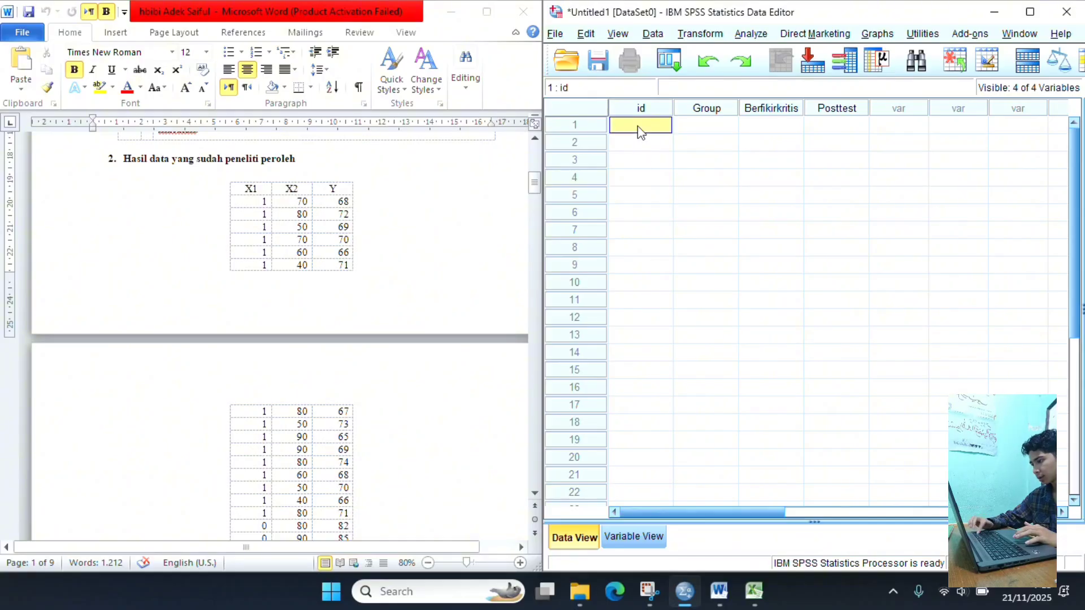
key("ctrl+v")
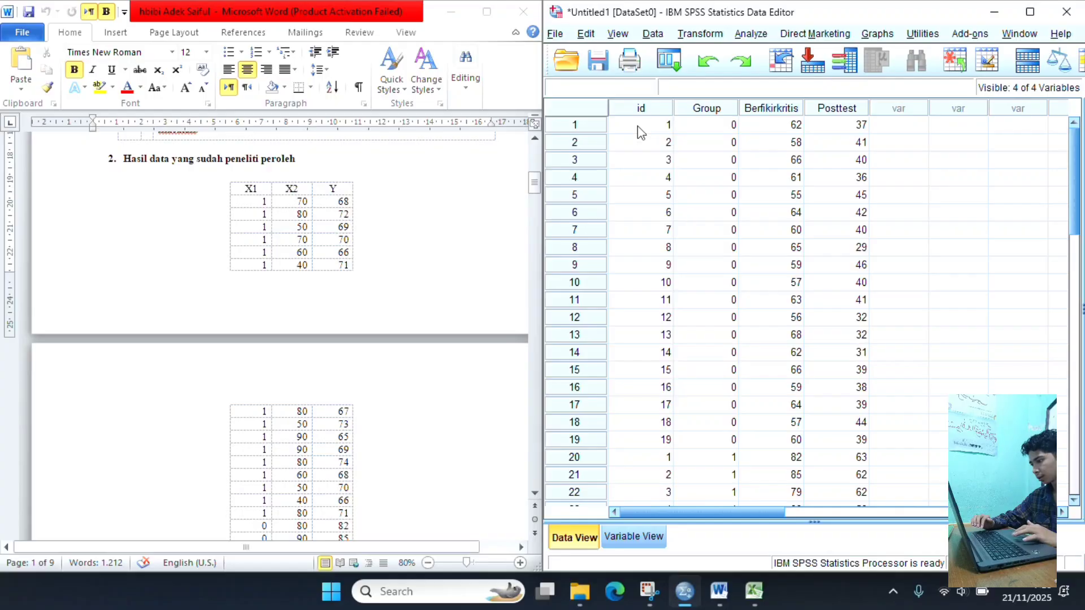
scroll(769, 179, "down", 15)
scroll(769, 180, "up", 7)
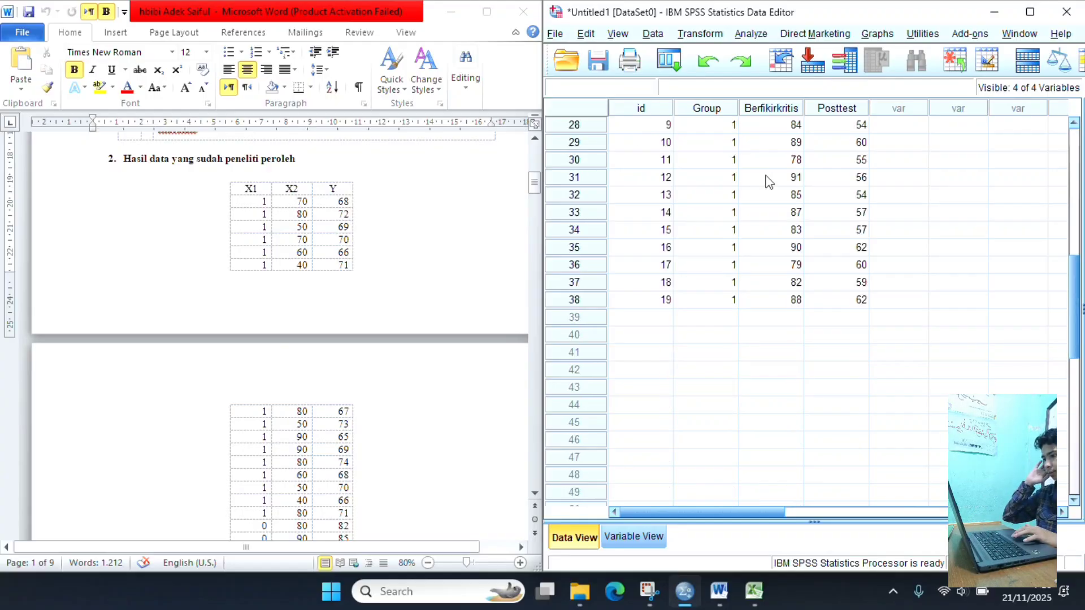
scroll(769, 181, "up", 3)
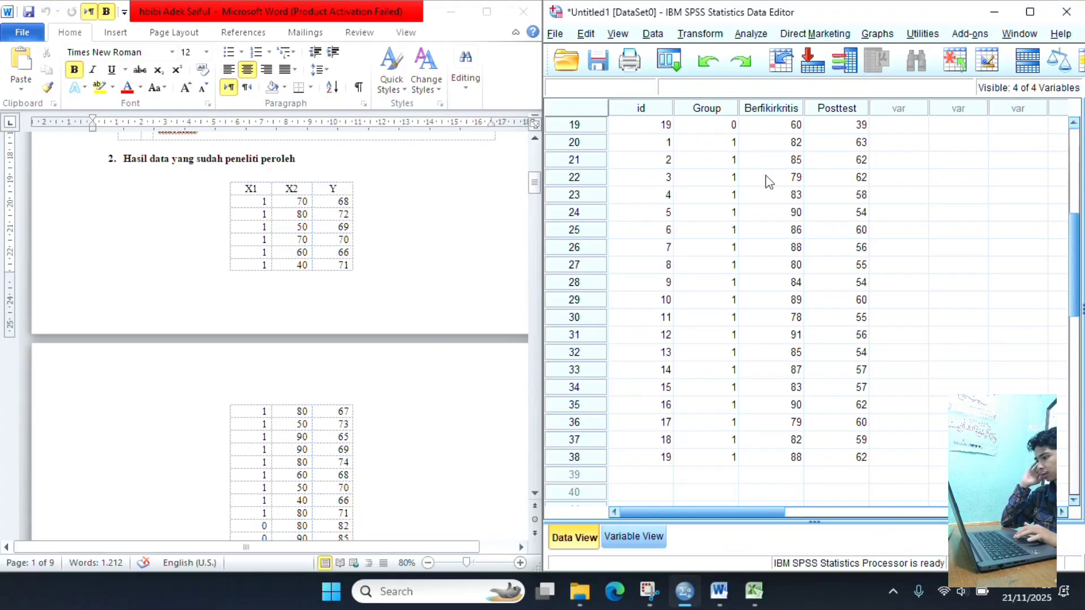
scroll(768, 181, "up", 6)
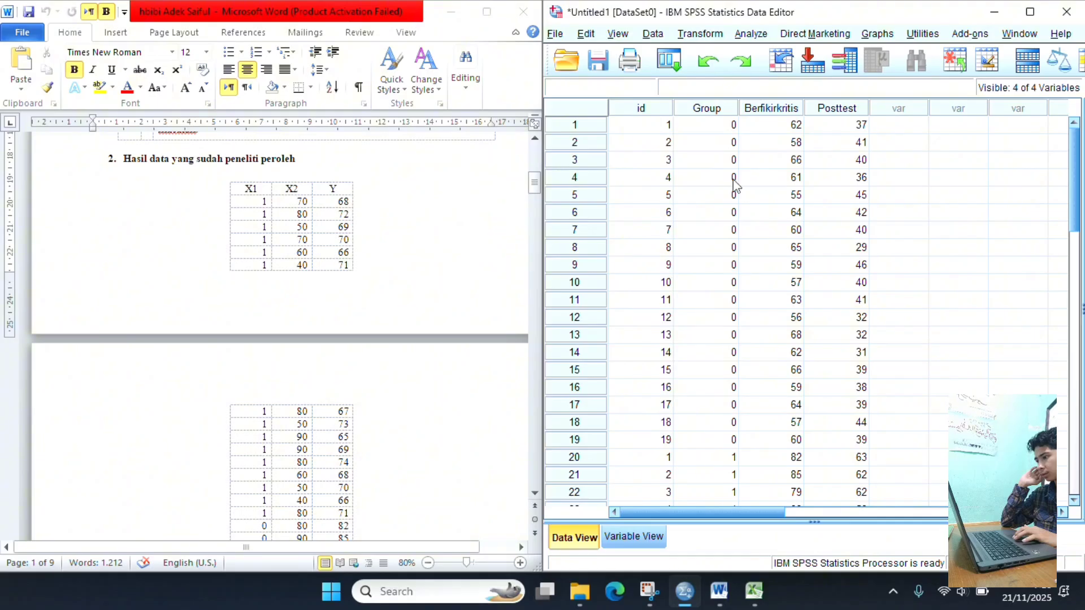
- Set up an Explore analysis with skor kemampuan pemecahan masalah (Posttest) as the dependent variable and kelompok belajar (Group) as the factor
scroll(299, 292, "down", 6)
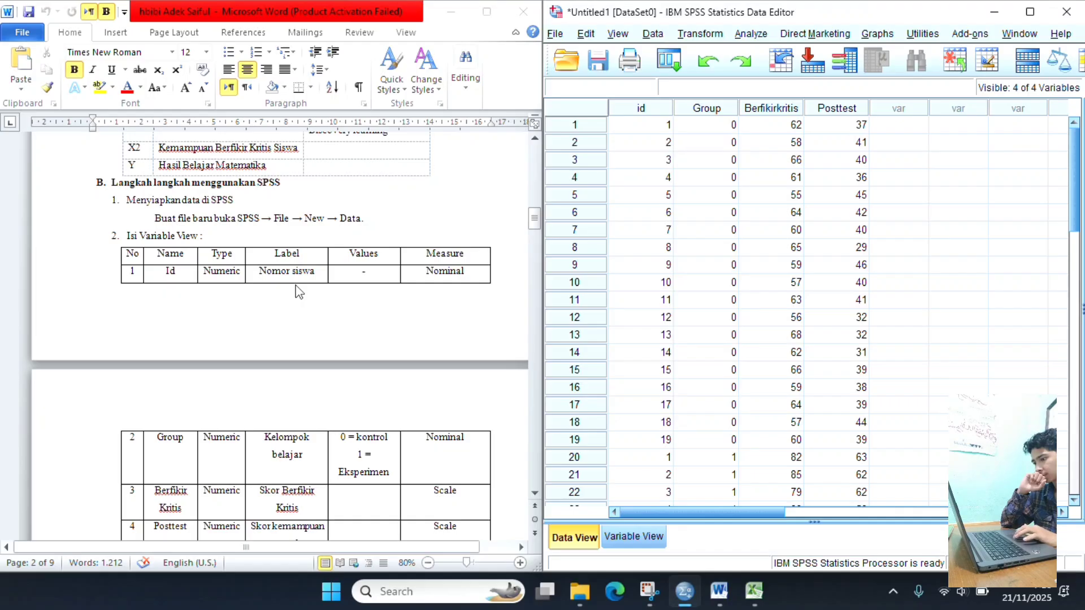
scroll(299, 291, "down", 6)
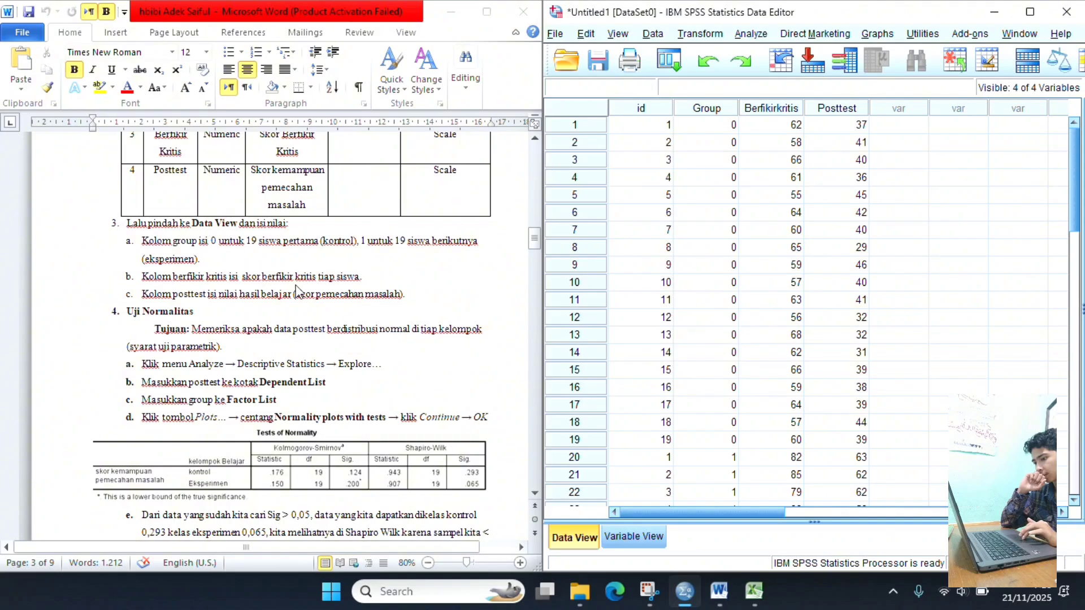
scroll(299, 292, "down", 3)
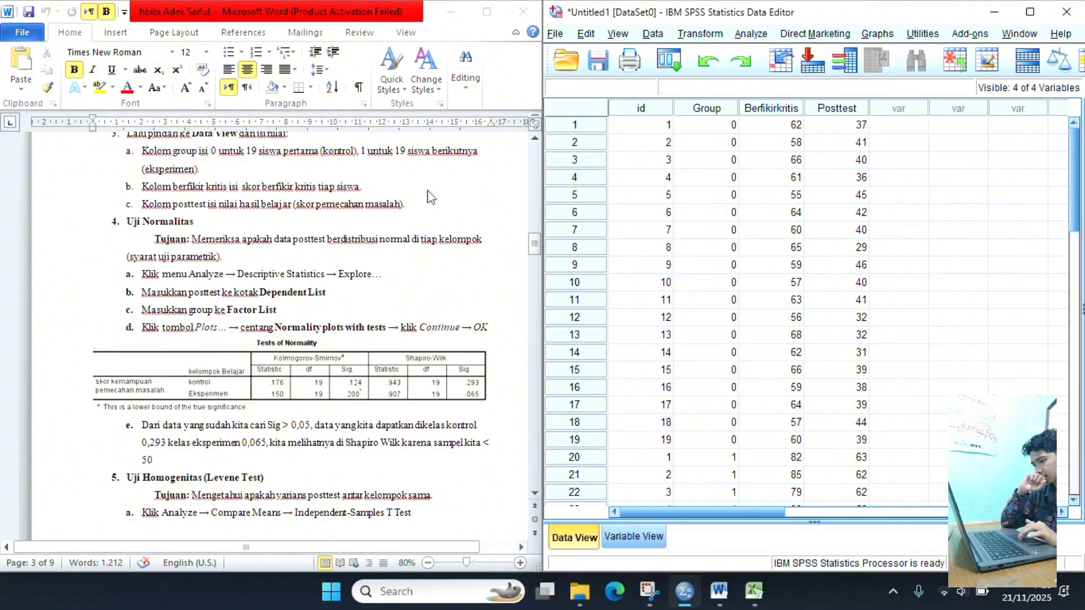
left_click(747, 34)
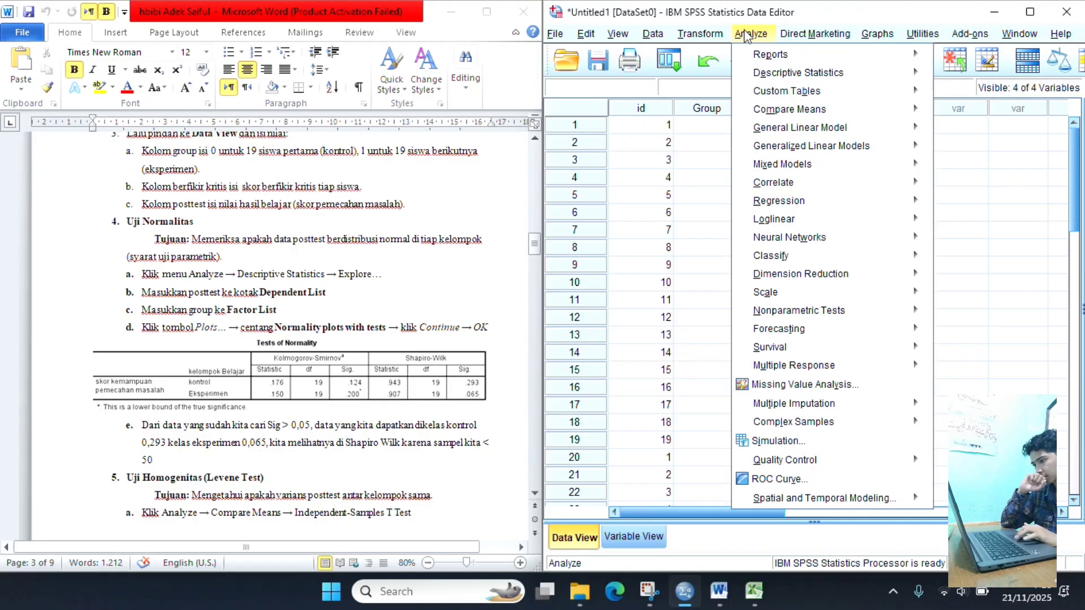
mouse_move(775, 128)
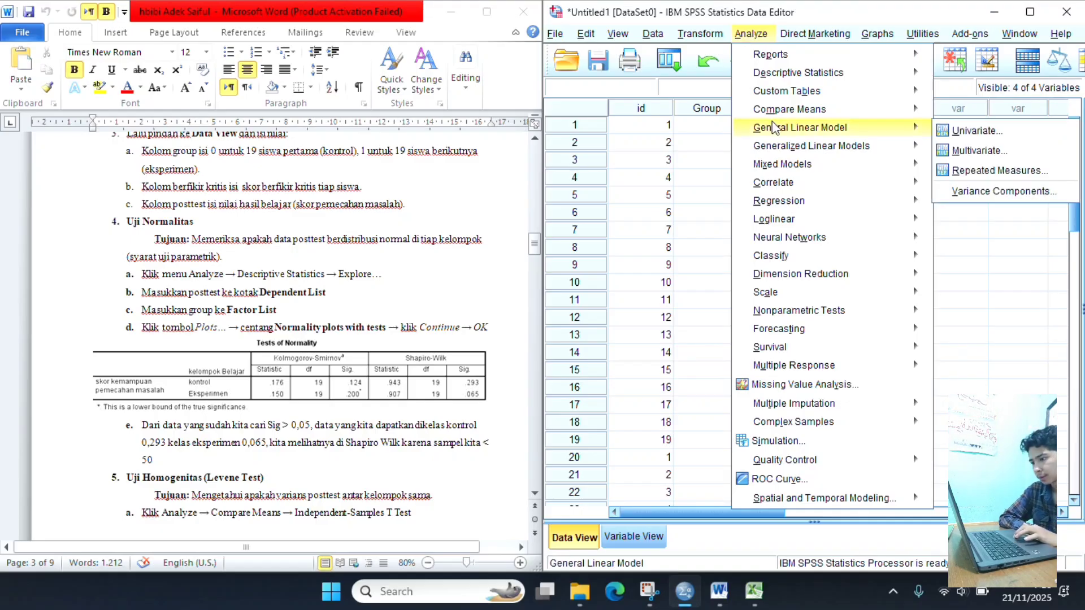
mouse_move(846, 75)
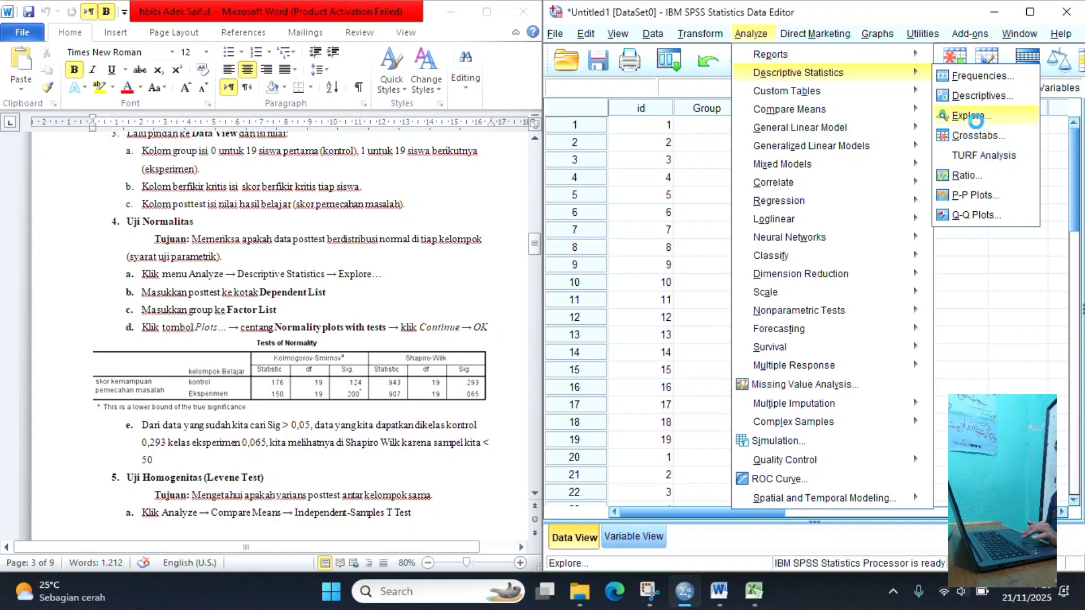
left_click(972, 115)
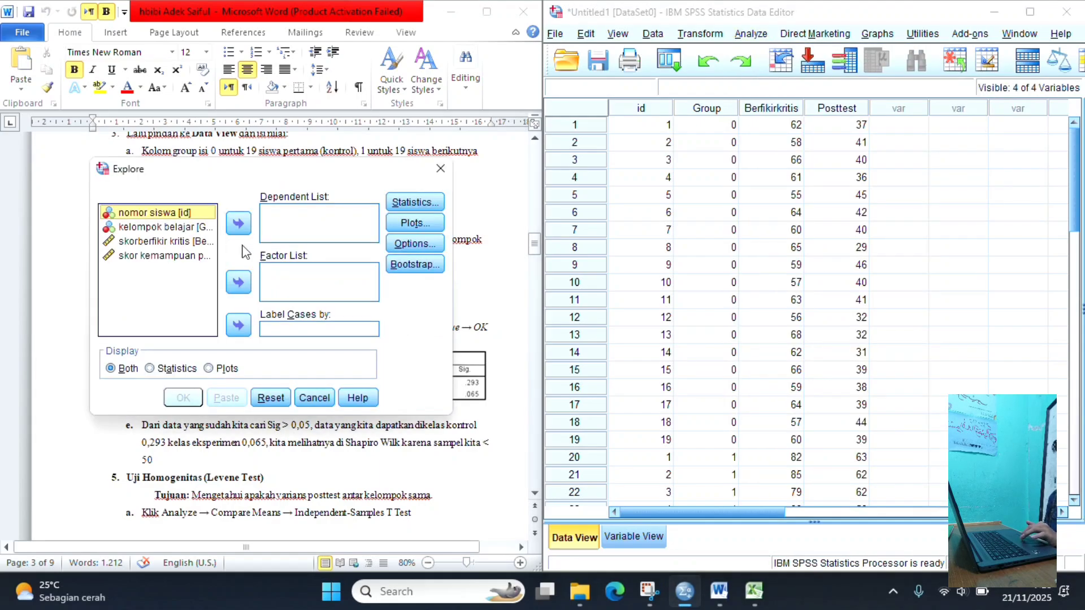
left_click(163, 258)
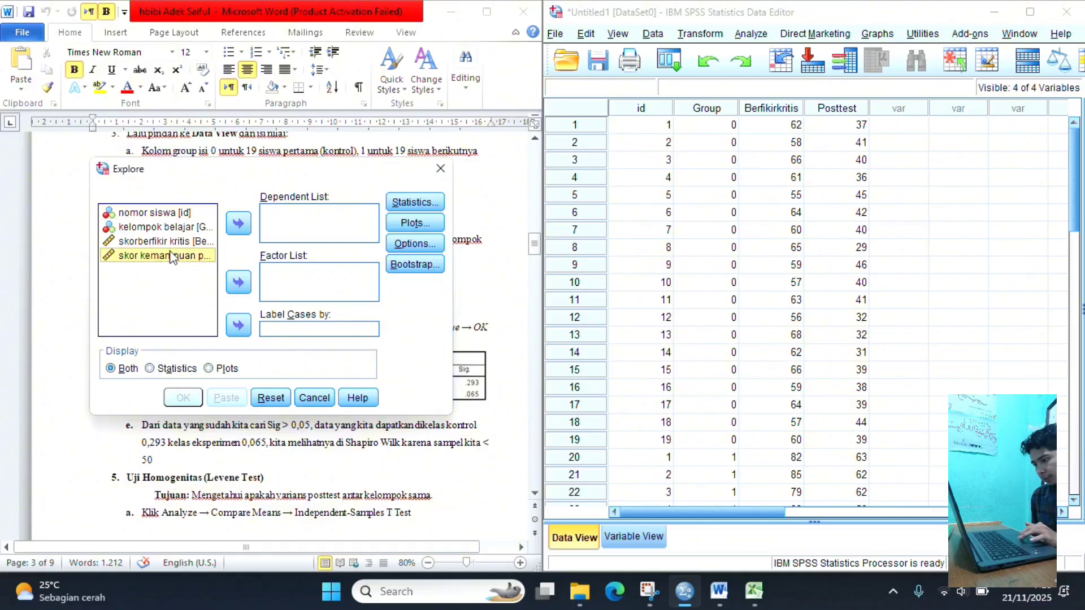
left_click(237, 225)
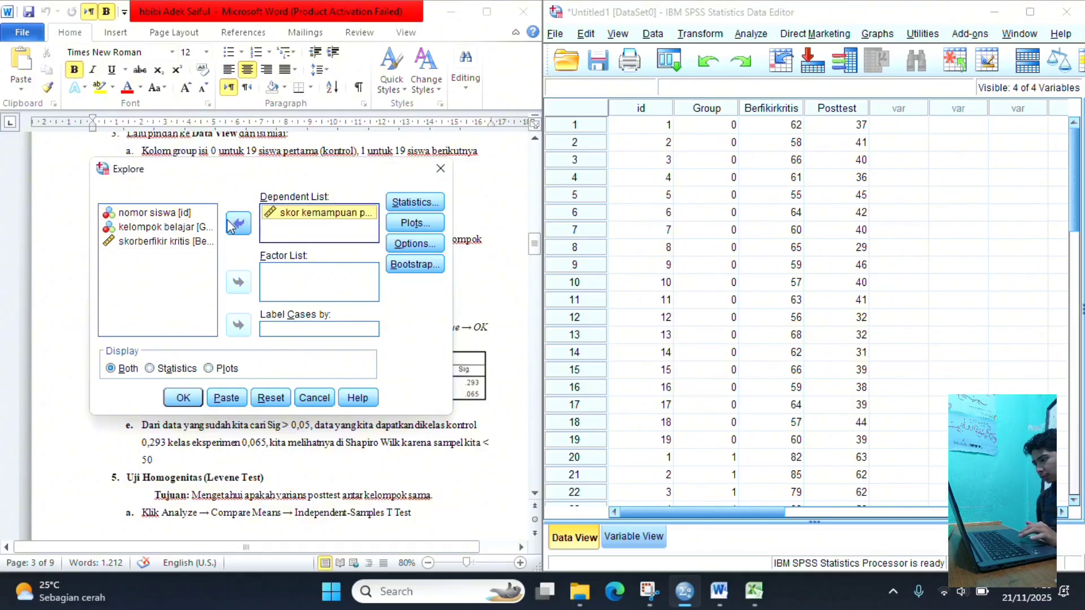
left_click(156, 230)
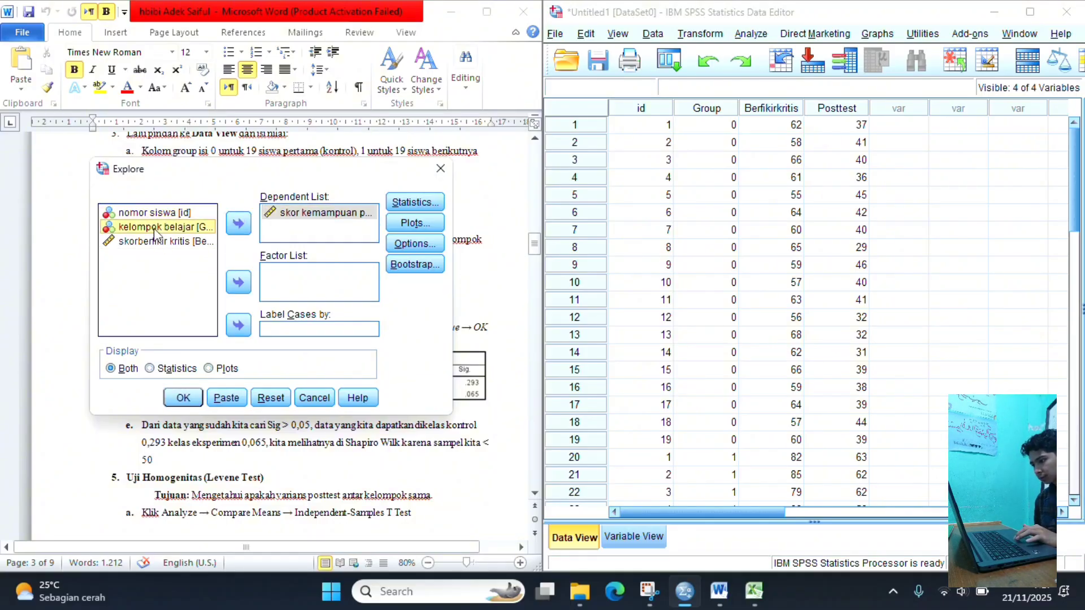
left_click(238, 283)
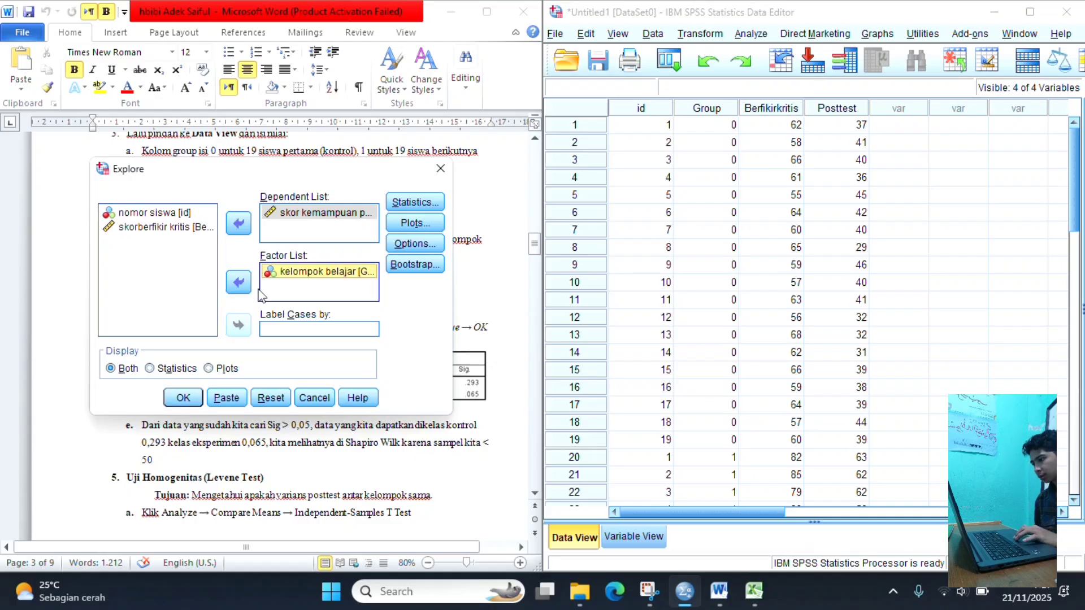
- Enable normality plots with tests for the Explore analysis and run it
scroll(486, 459, "down", 1)
scroll(487, 460, "up", 10)
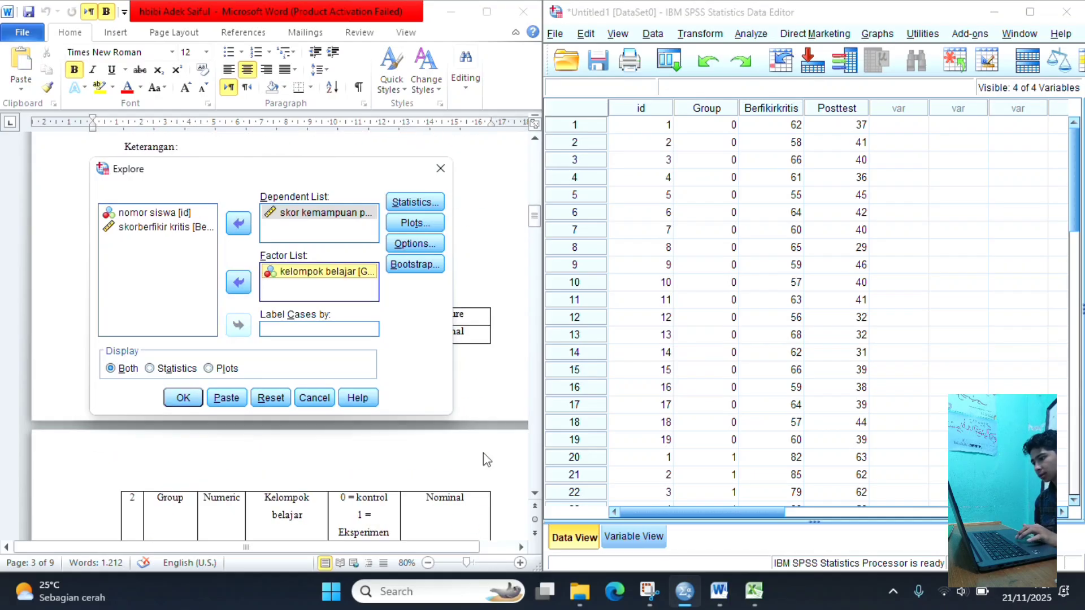
scroll(487, 459, "down", 3)
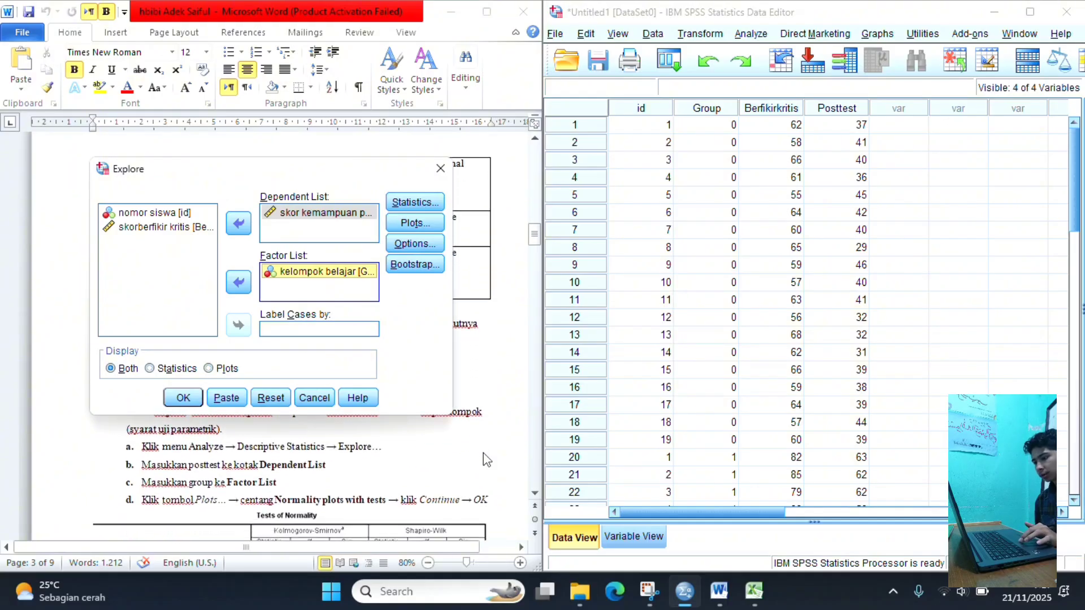
scroll(486, 460, "down", 1)
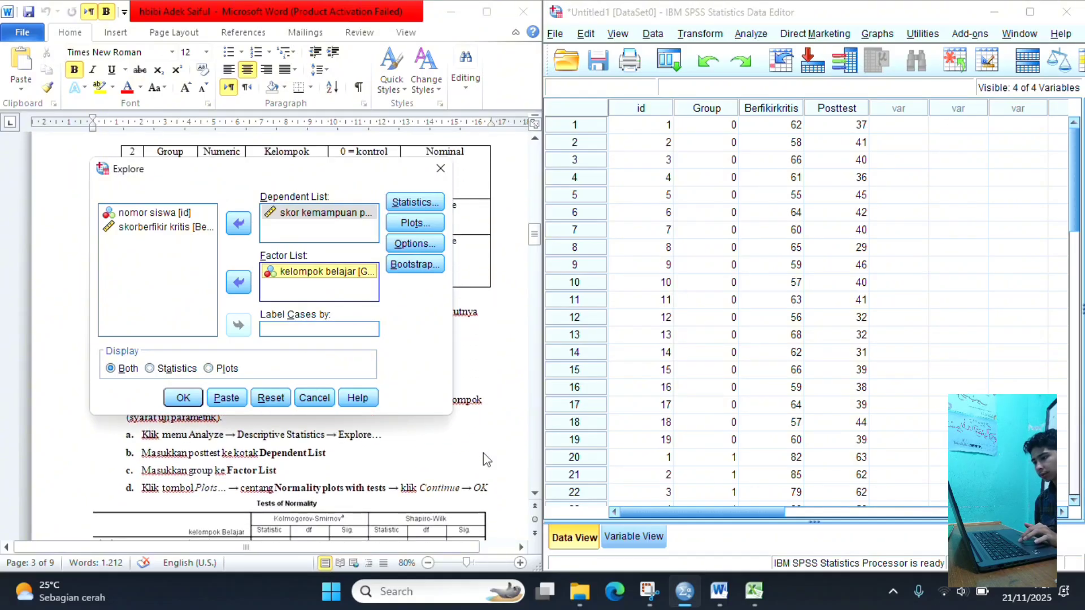
scroll(488, 460, "down", 1)
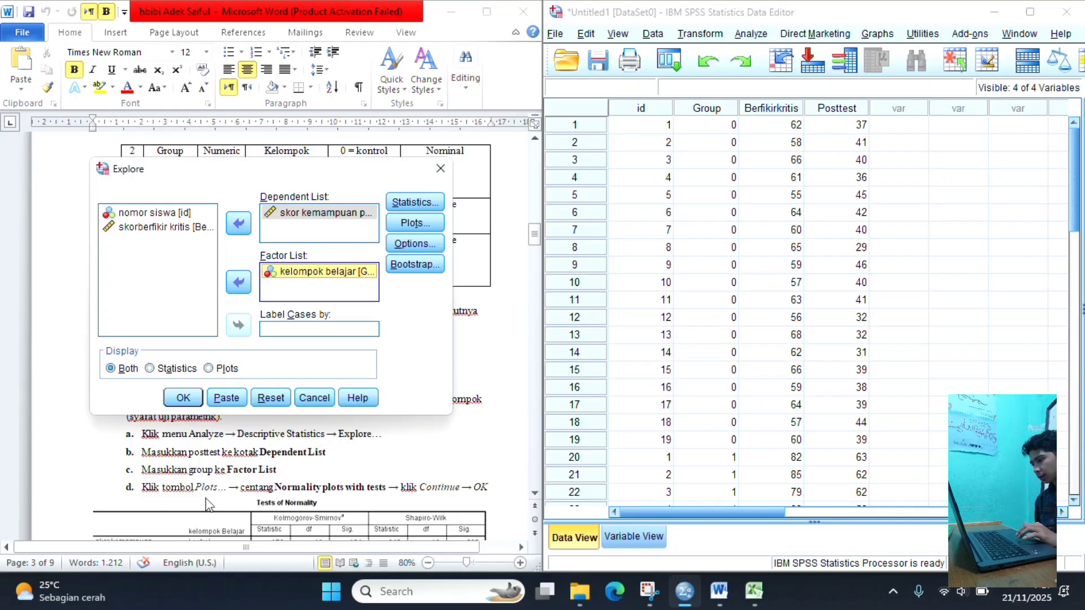
left_click(411, 227)
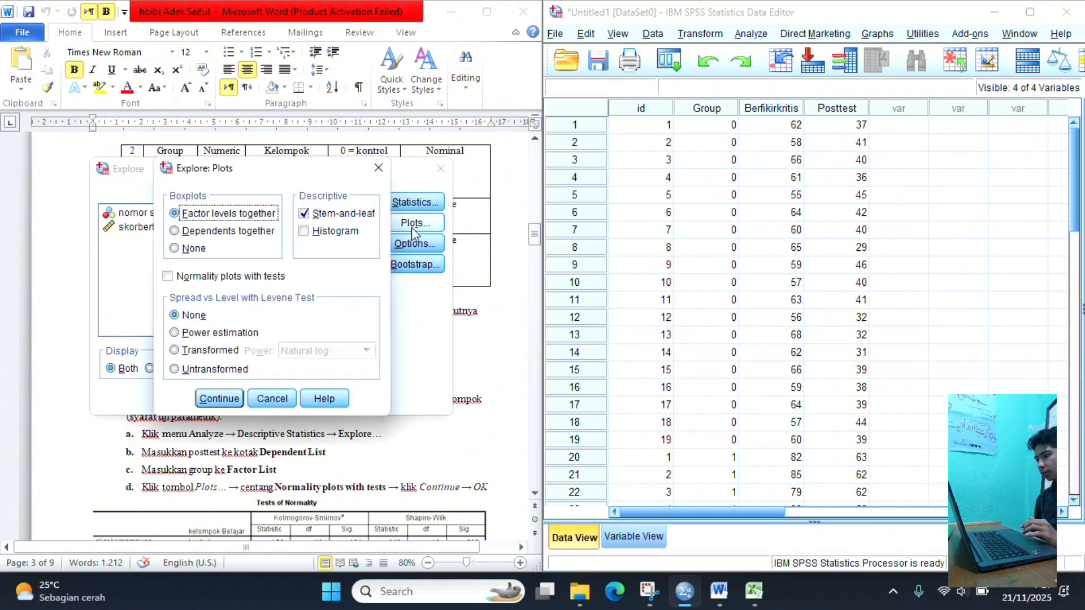
left_click(167, 276)
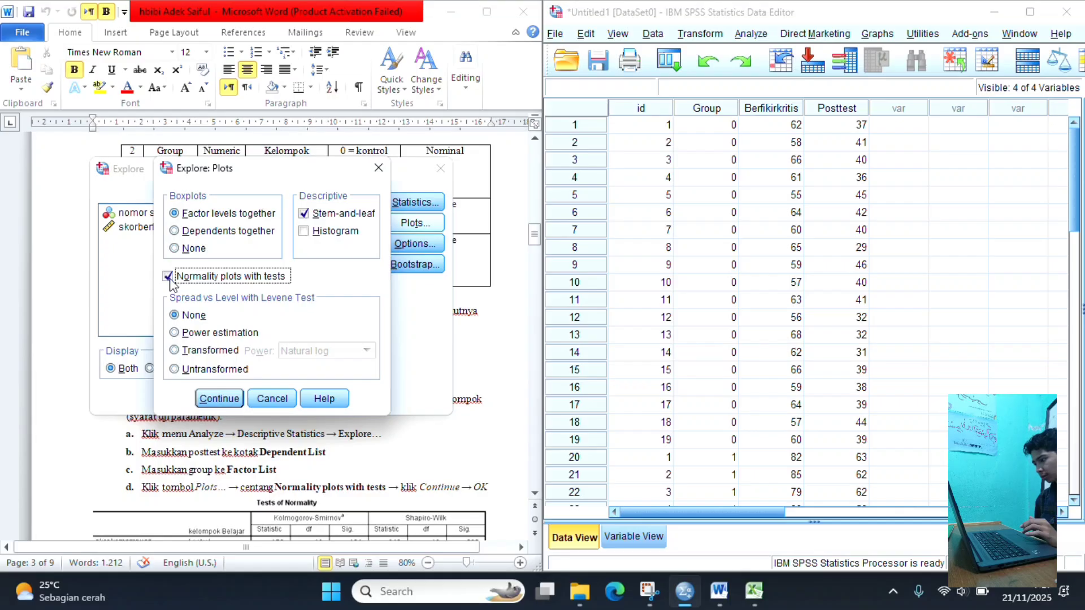
left_click(229, 403)
left_click(182, 402)
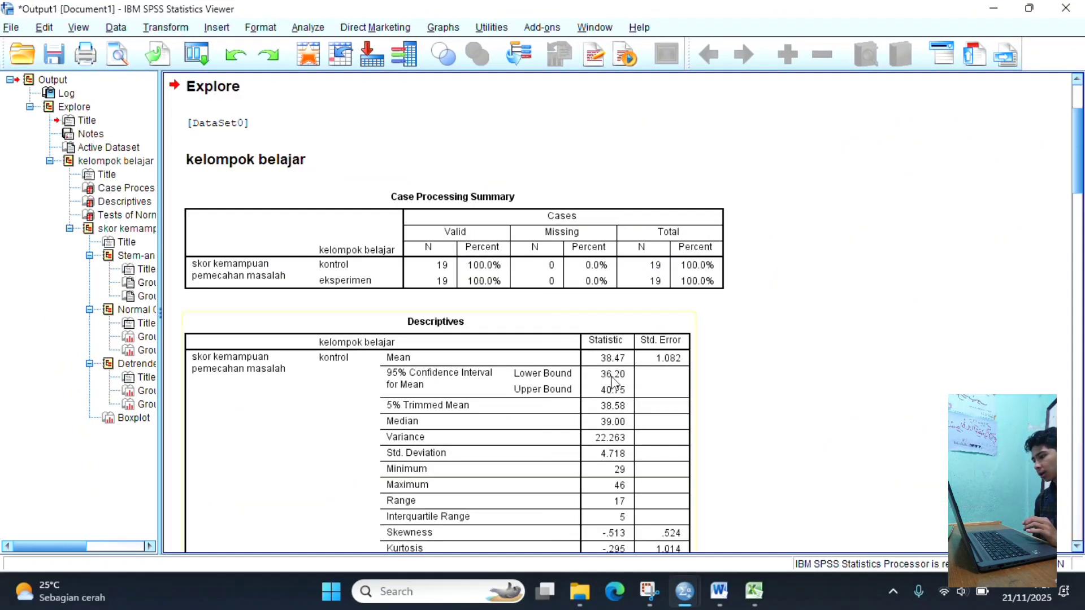
- Examine the Tests of Normality table for the control and experimental groups in the Explore output
scroll(583, 289, "down", 3)
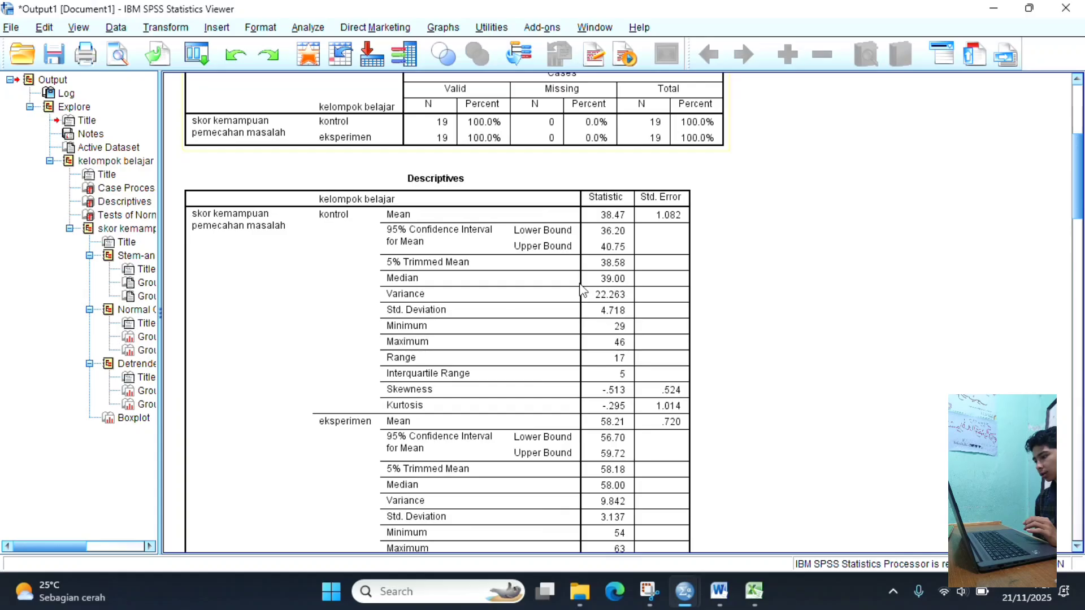
scroll(583, 290, "down", 15)
scroll(582, 289, "up", 8)
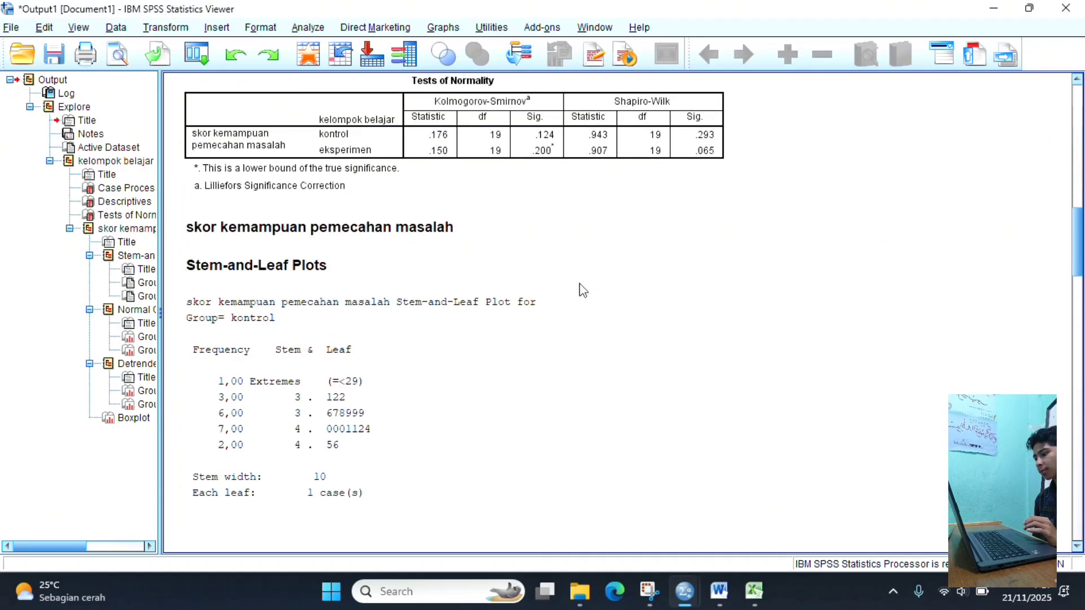
scroll(582, 290, "up", 2)
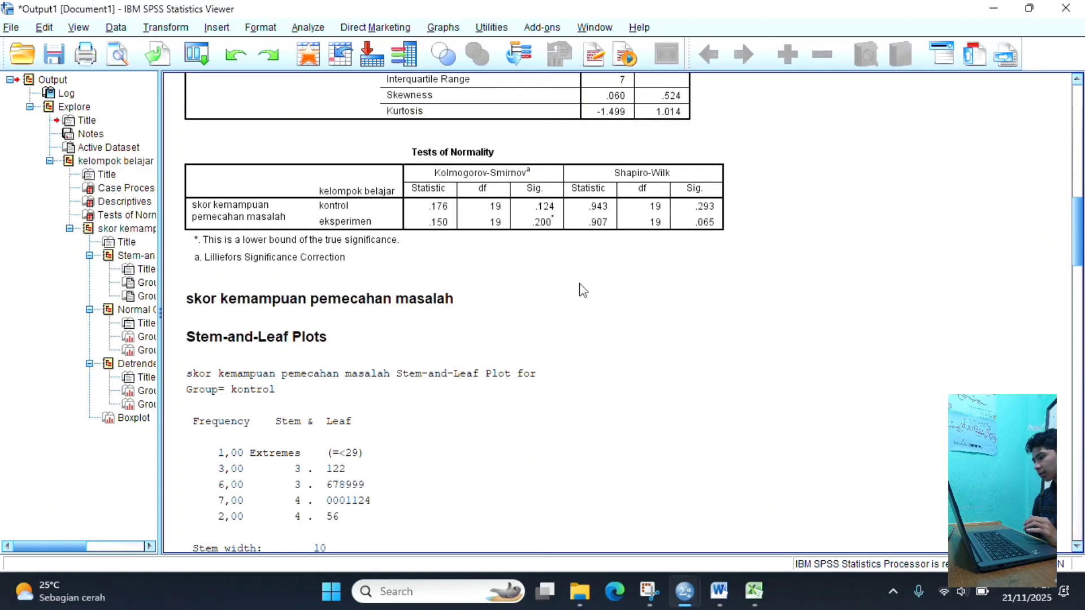
left_click(253, 220)
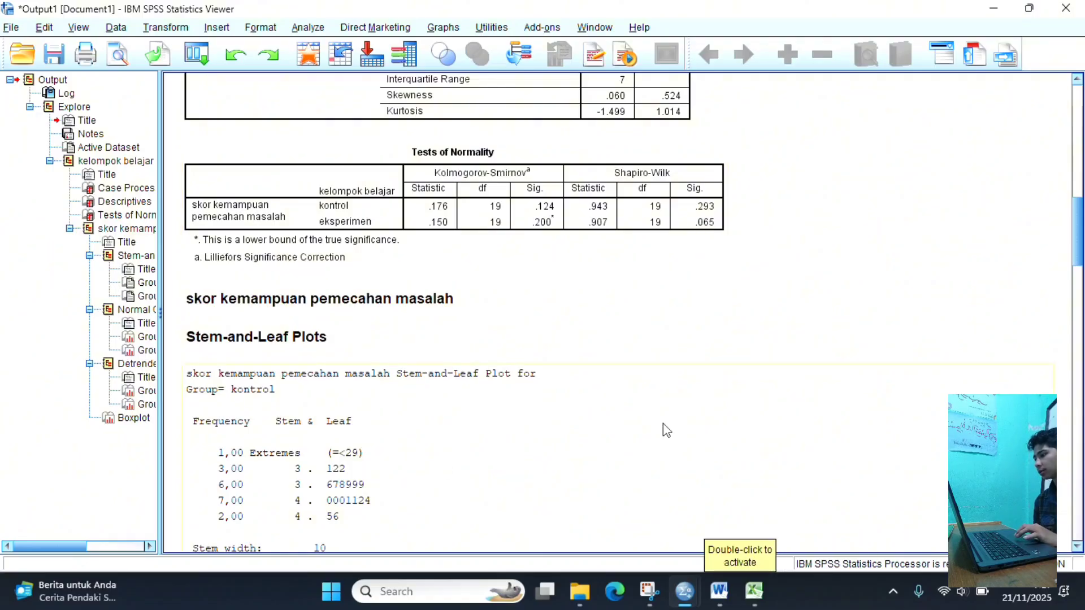
- Return to the Word guide beside the Data Editor and review the normality conclusion and the Levene homogeneity test instructions
mouse_move(684, 591)
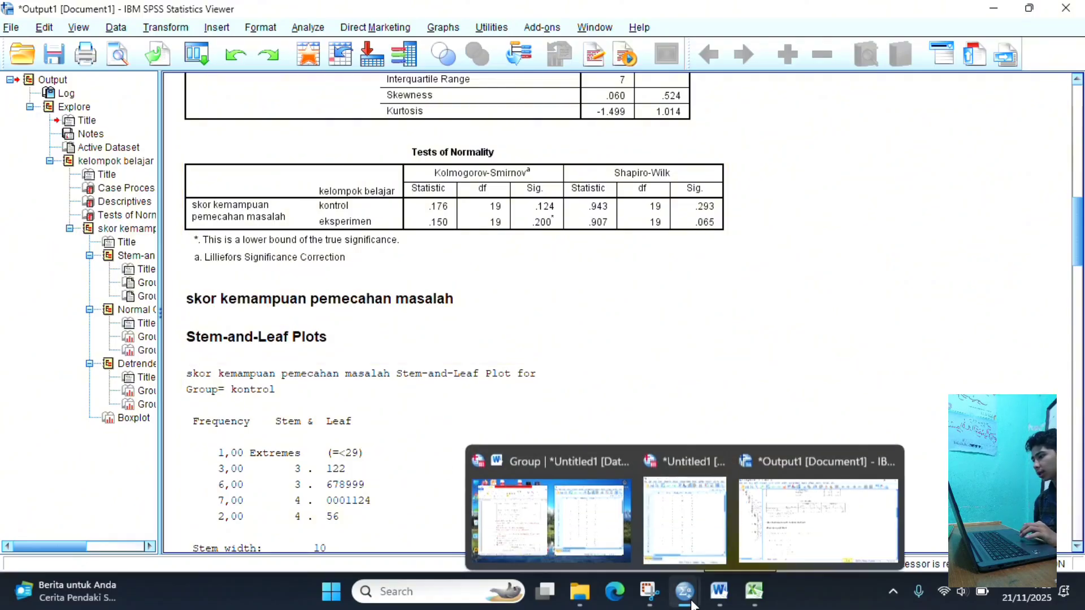
mouse_move(599, 531)
left_click(599, 531)
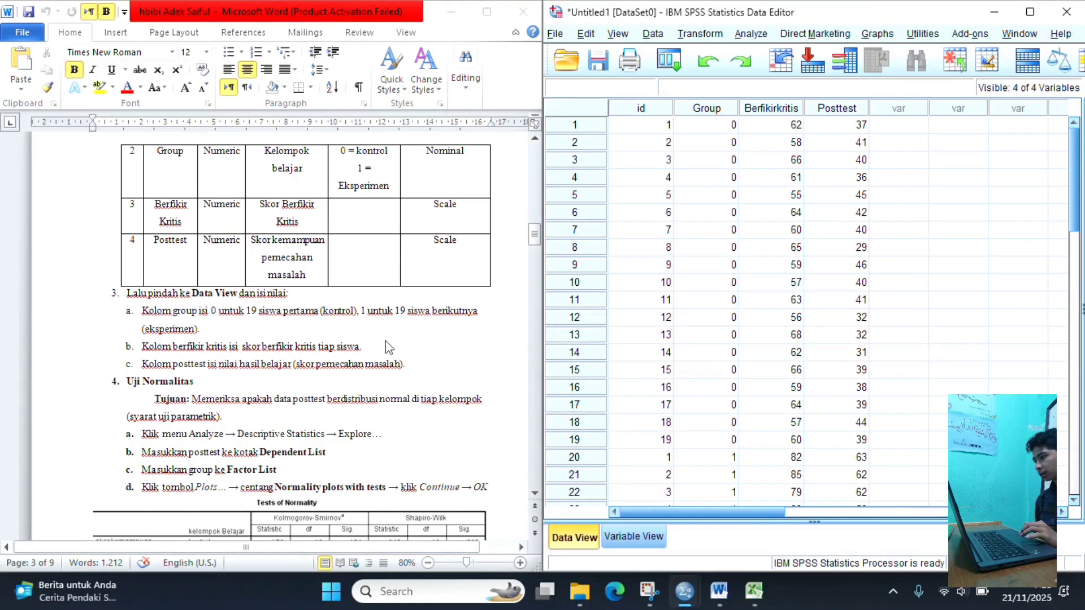
scroll(317, 374, "down", 6)
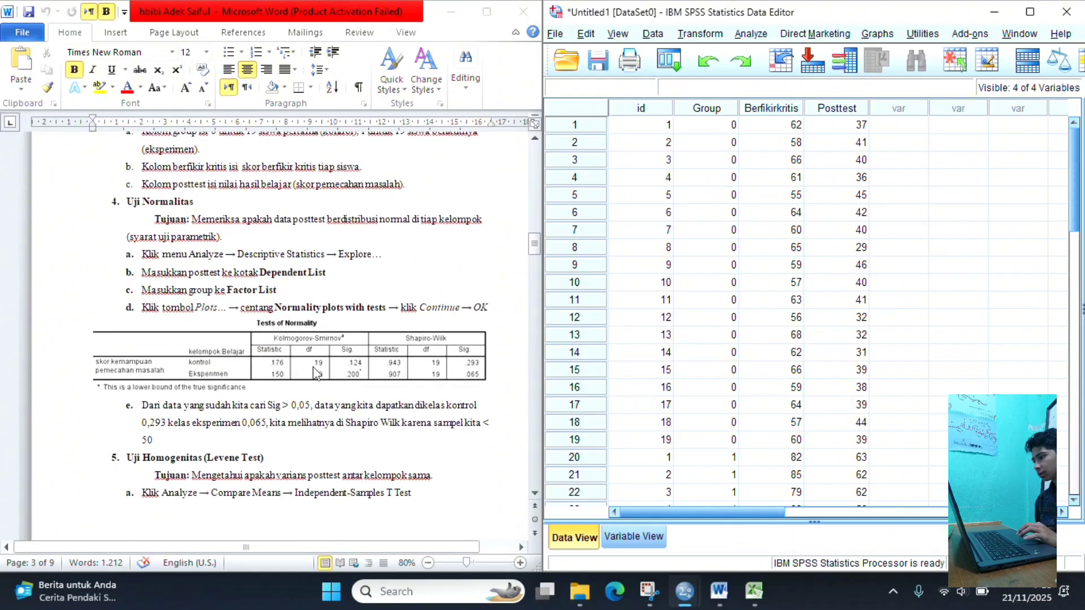
scroll(317, 373, "down", 2)
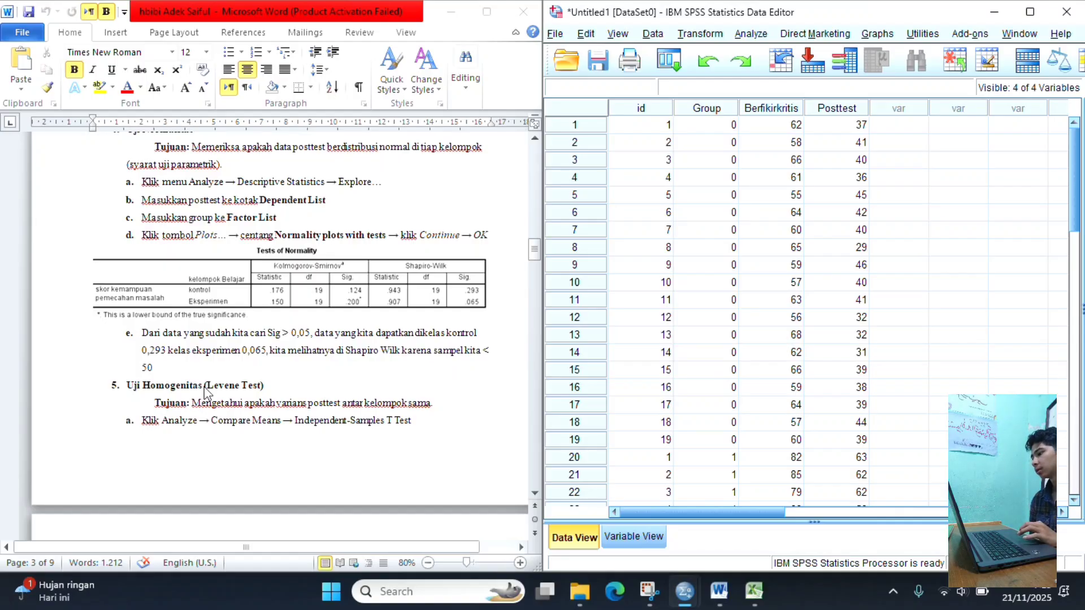
scroll(232, 404, "down", 3)
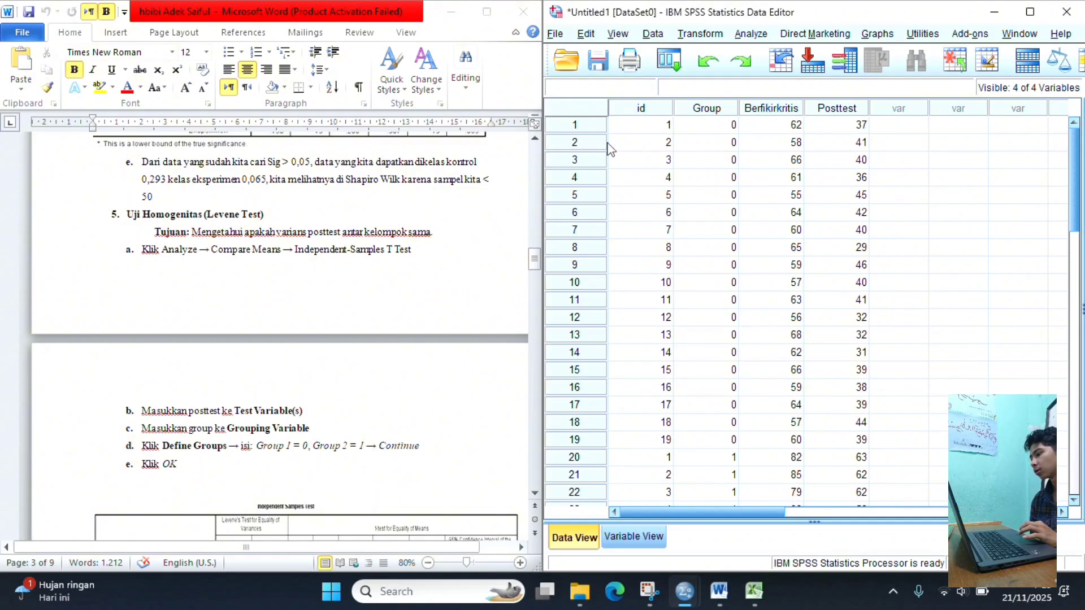
- Set up an Independent-Samples T Test with skor kemampuan pemecahan masalah (Posttest) as the test variable and kelompok belajar (Group) as the grouping variable
left_click(751, 35)
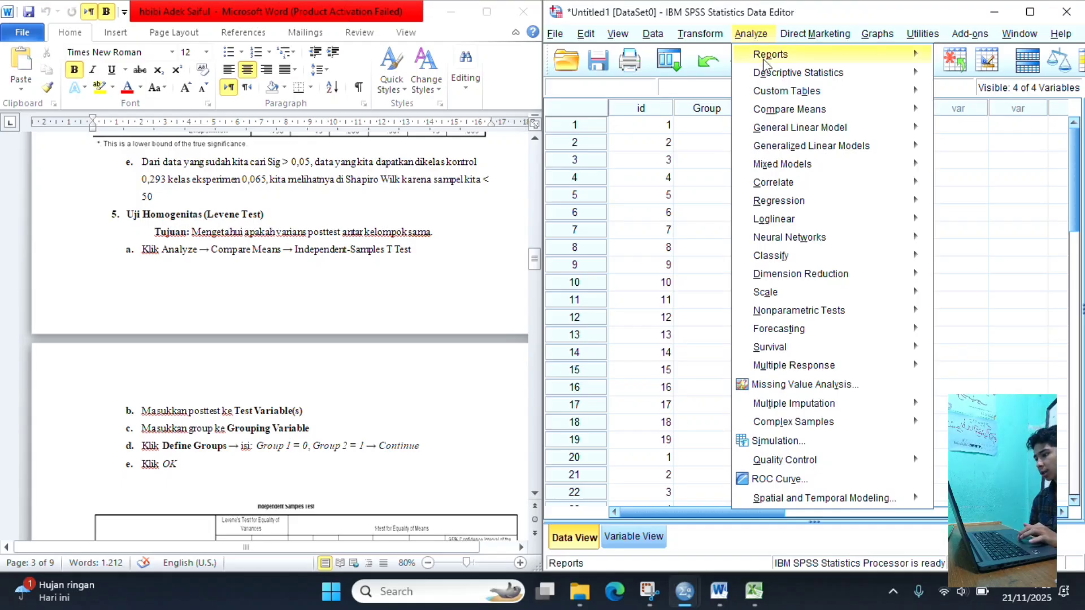
mouse_move(789, 113)
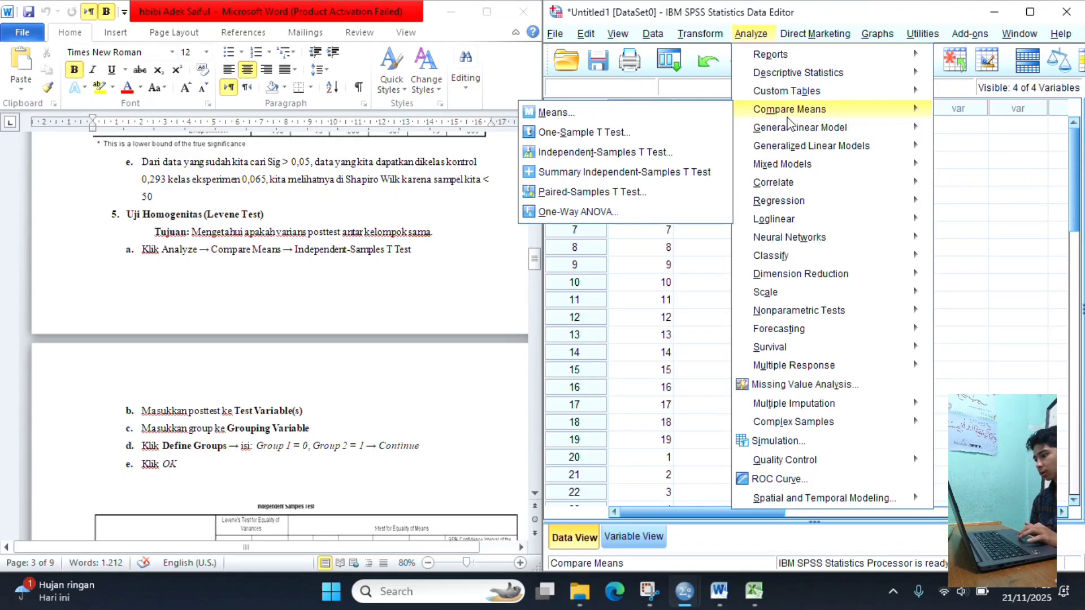
mouse_move(766, 130)
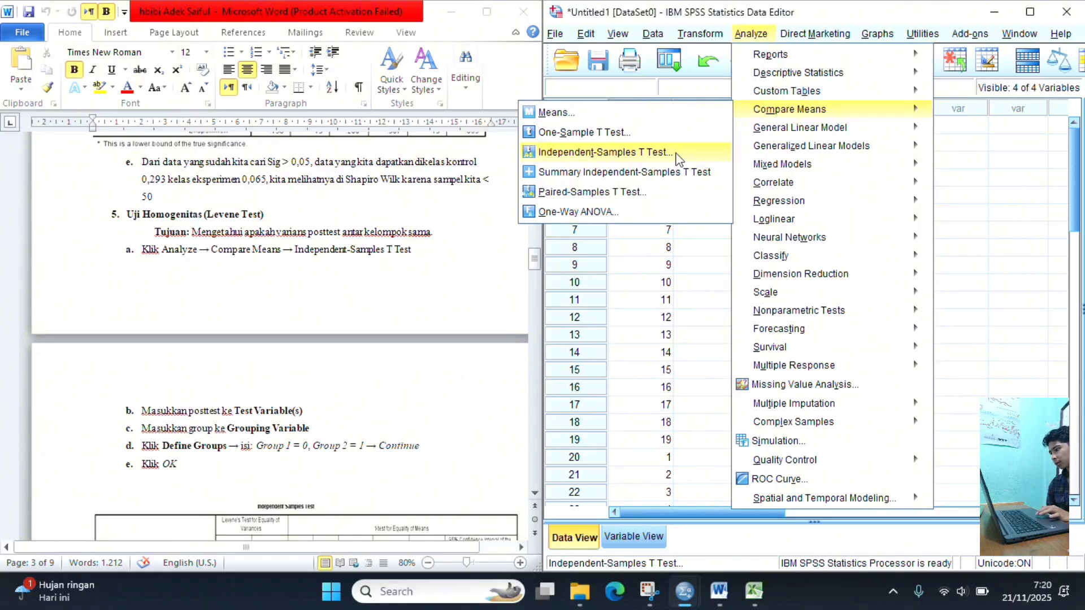
left_click(678, 160)
scroll(482, 370, "down", 1)
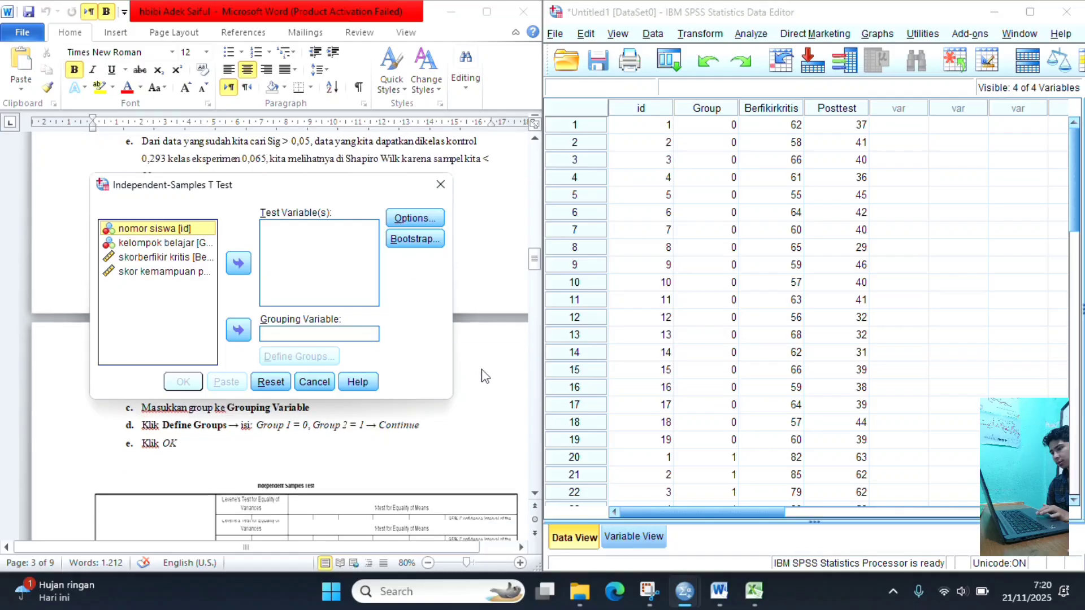
scroll(482, 371, "up", 10)
scroll(482, 371, "down", 2)
scroll(484, 376, "down", 3)
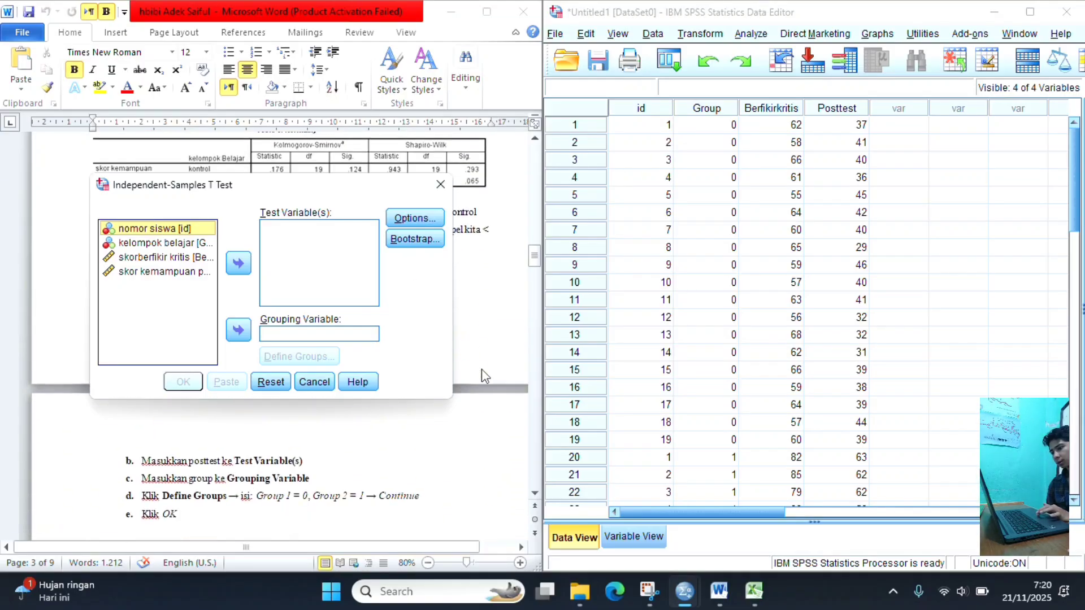
scroll(485, 376, "up", 1)
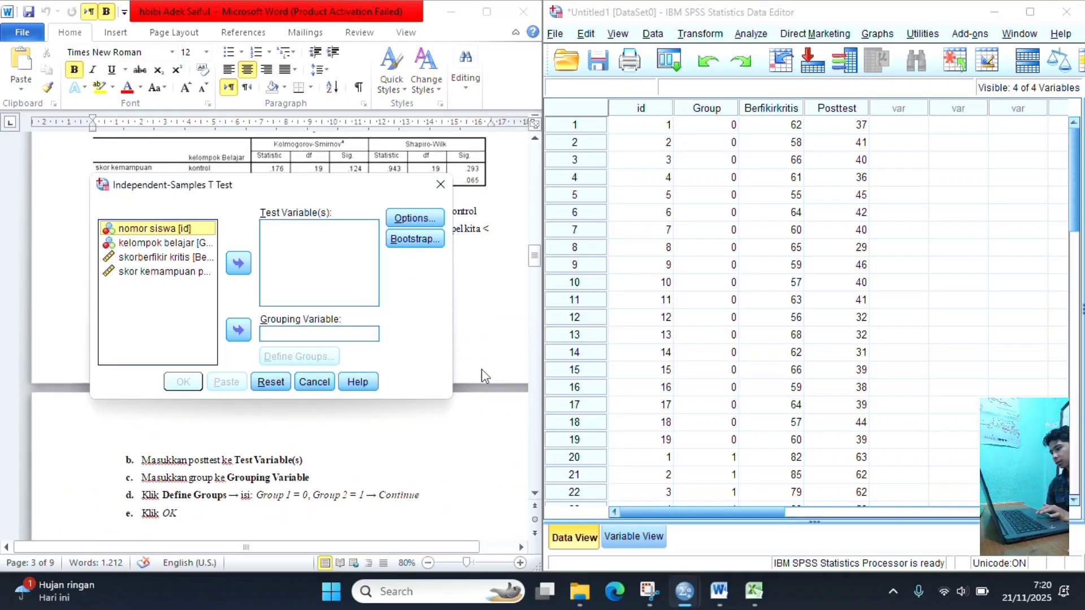
left_click(160, 272)
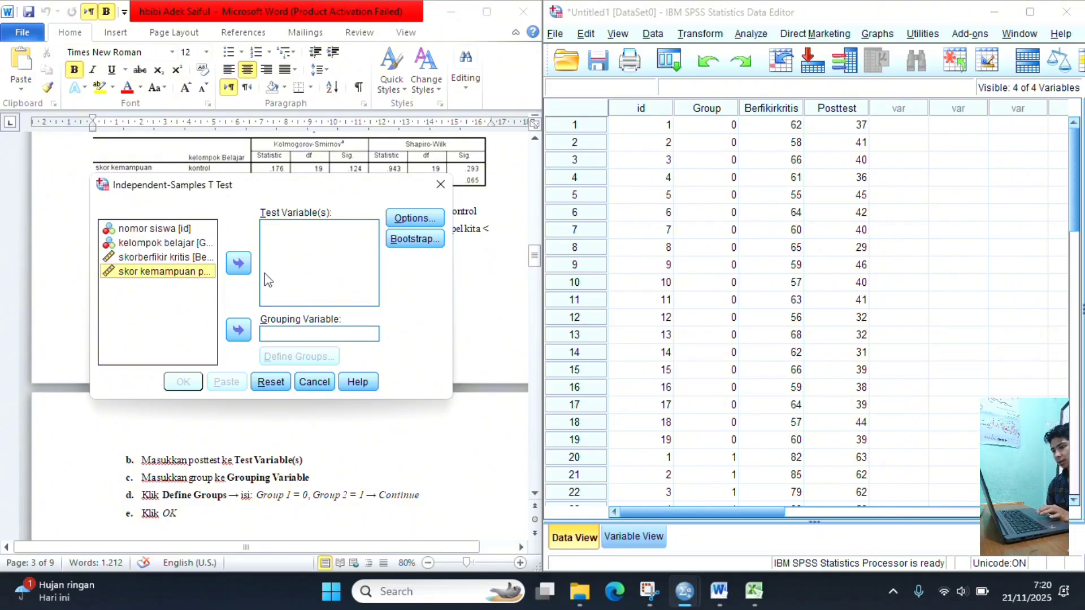
left_click(240, 265)
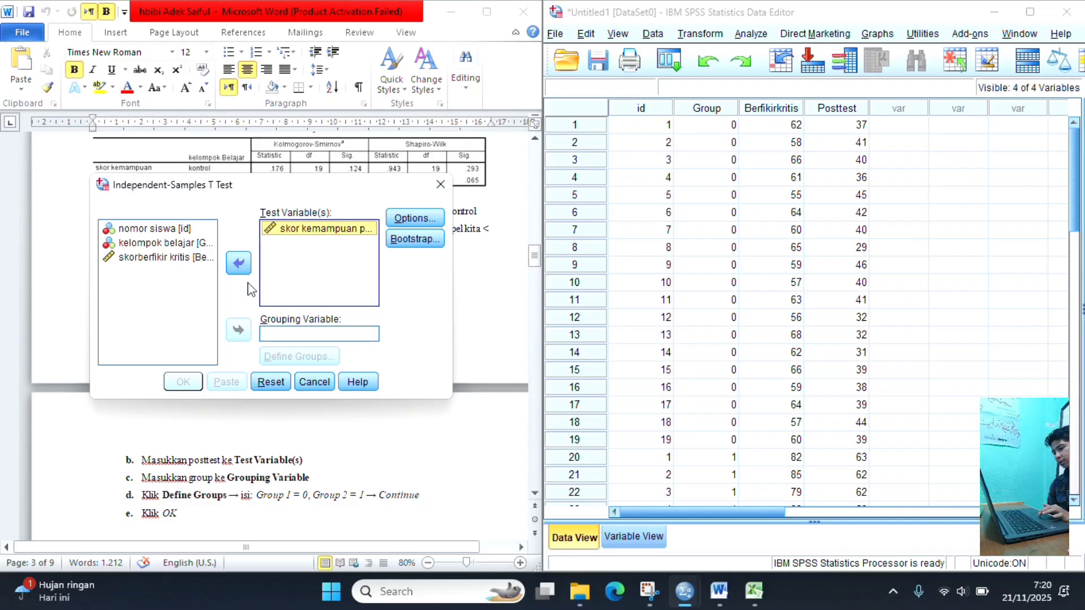
left_click(190, 243)
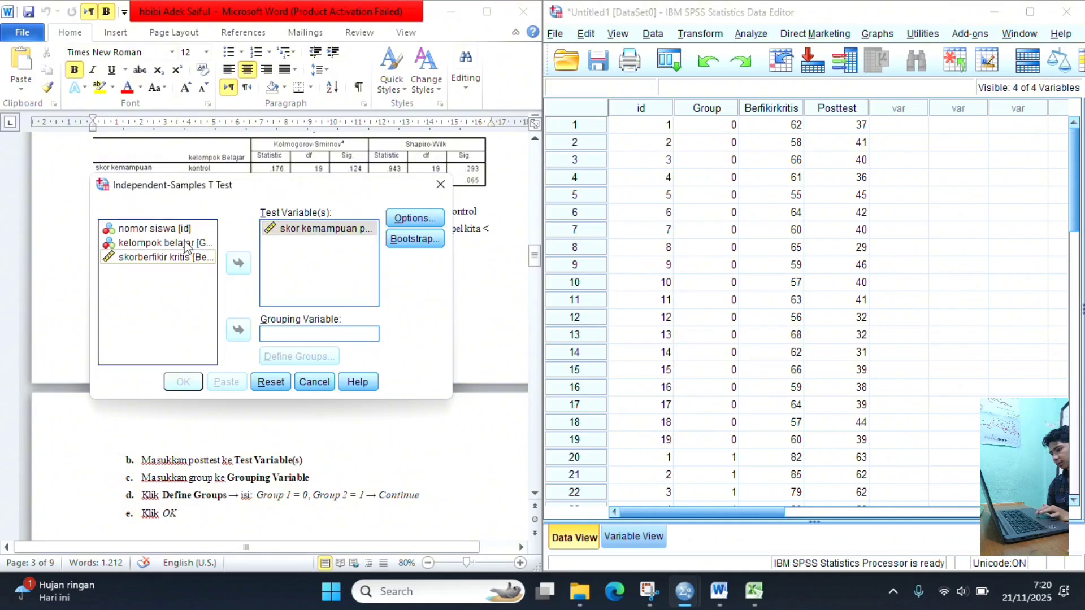
left_click(238, 331)
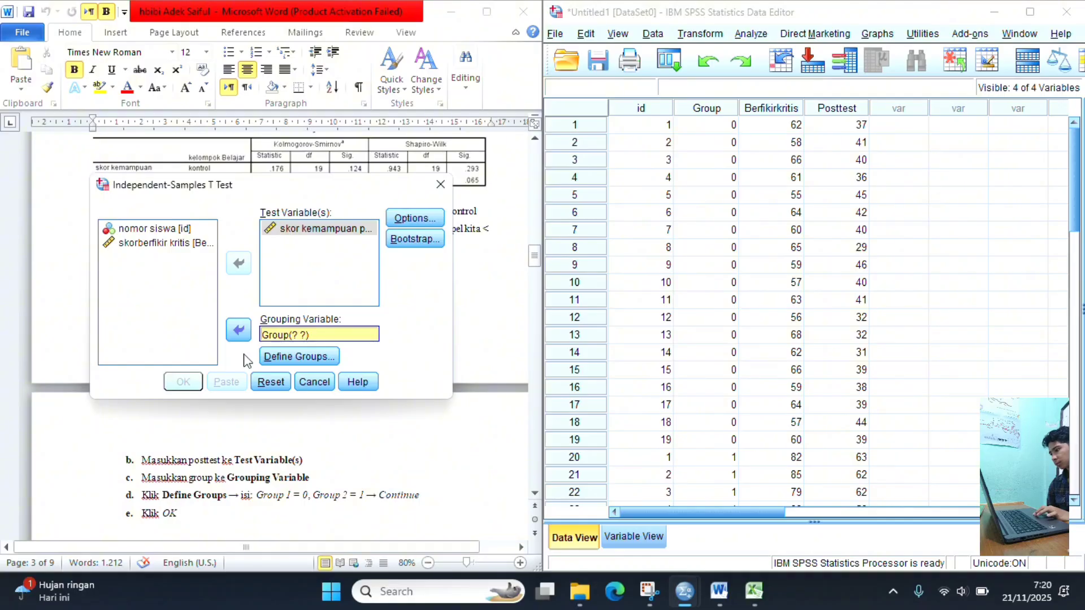
- Define Group 1 as 0 and Group 2 as 1 for the grouping variable and run the t-test
left_click(302, 361)
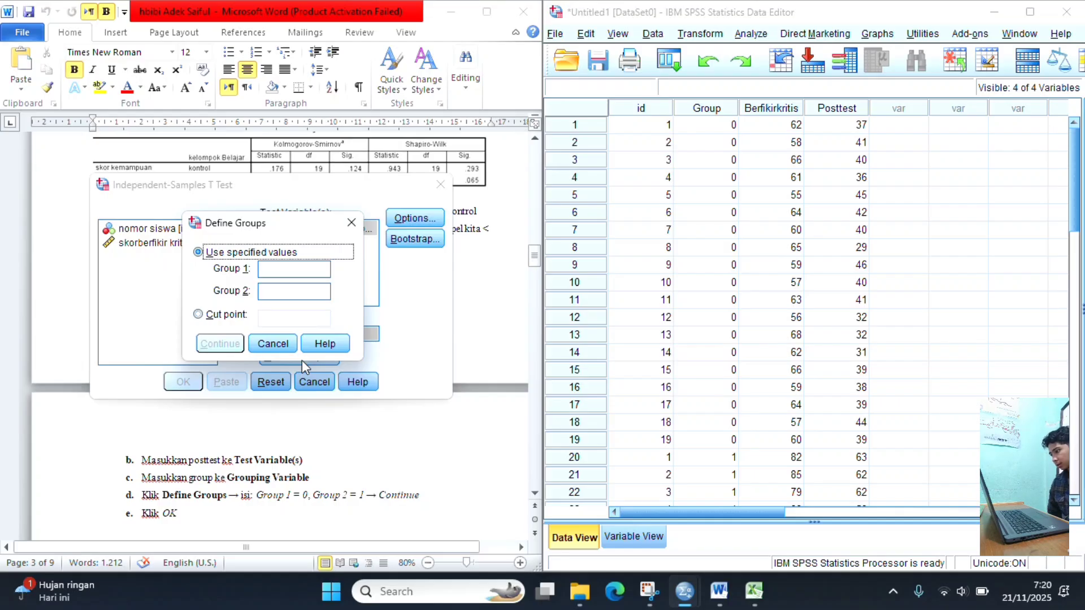
left_click(291, 272)
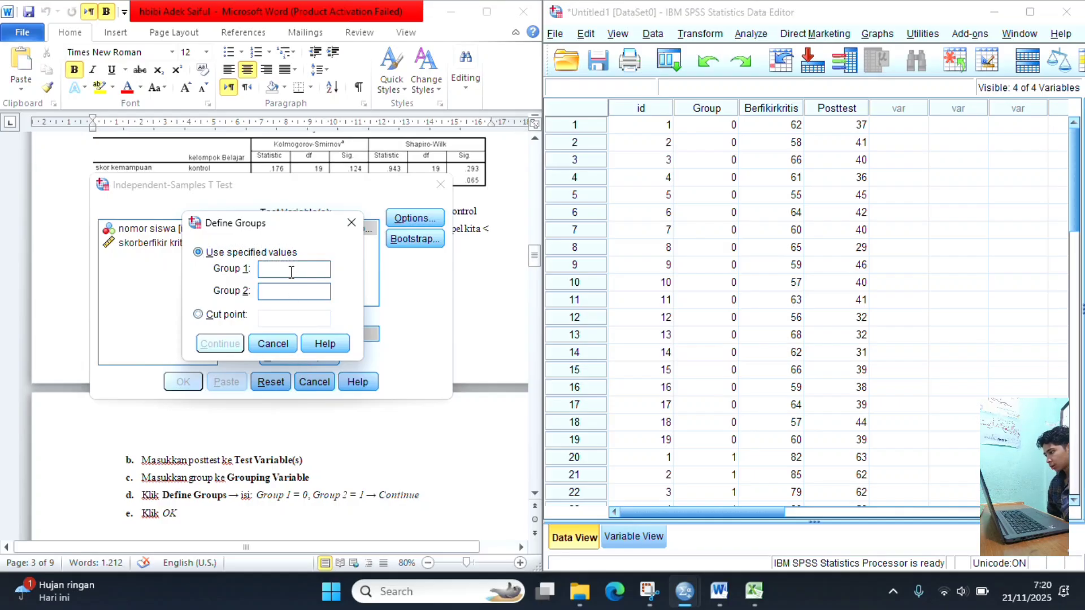
type("0")
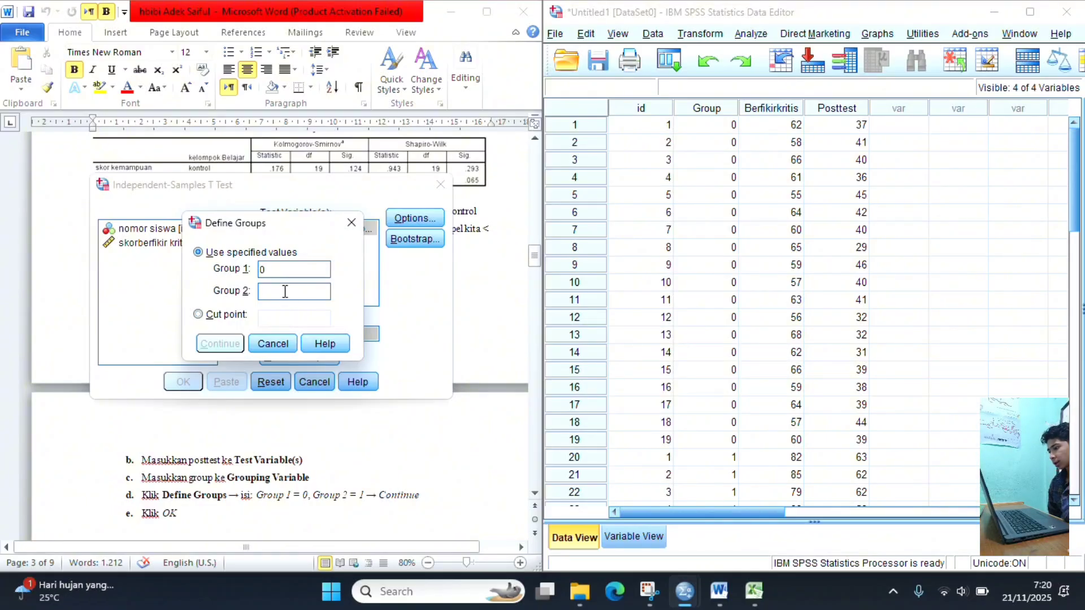
type("1")
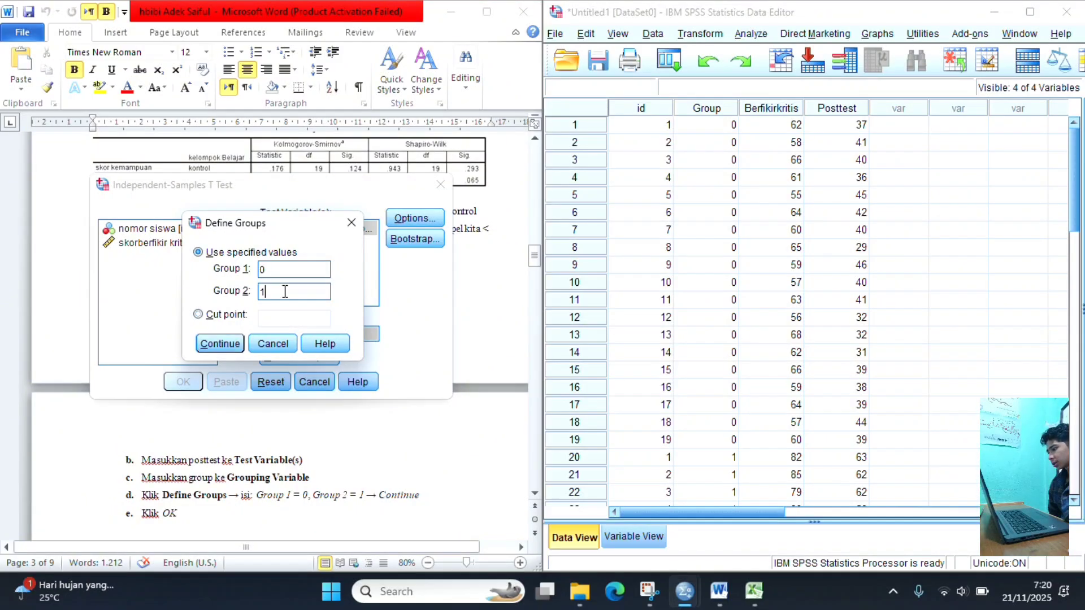
left_click(231, 350)
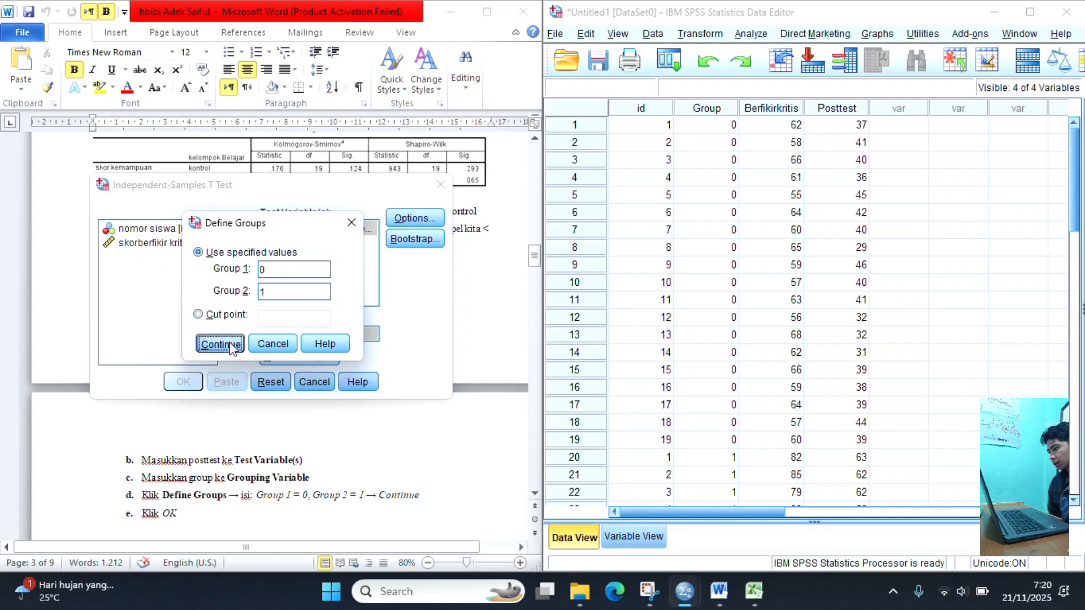
left_click(183, 382)
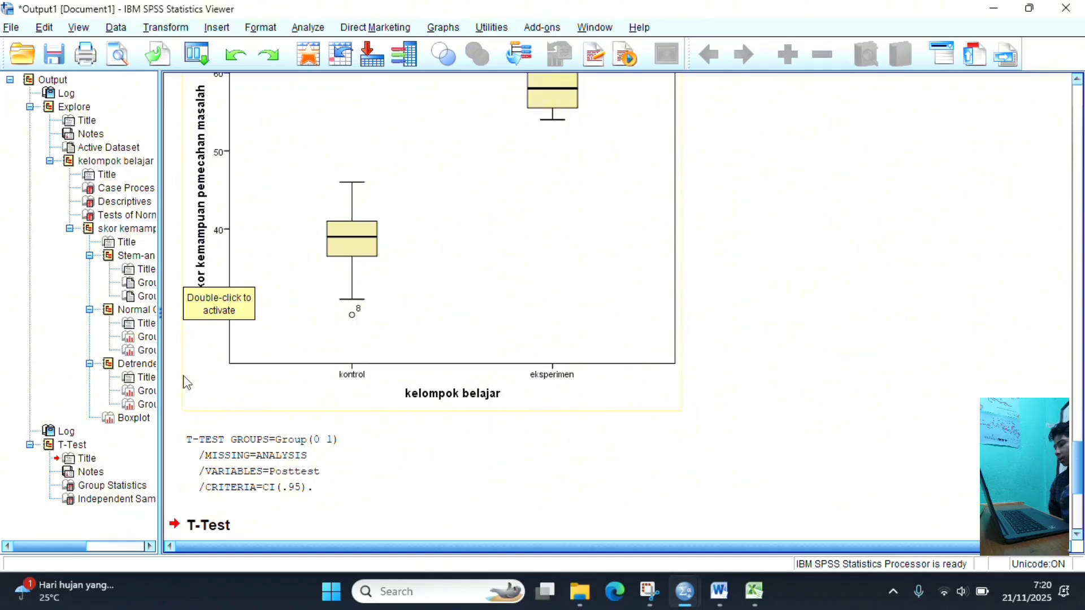
- Examine Levene's test in the T-Test output, and review the guide's result tables and homogeneity interpretation in Word
scroll(406, 381, "down", 5)
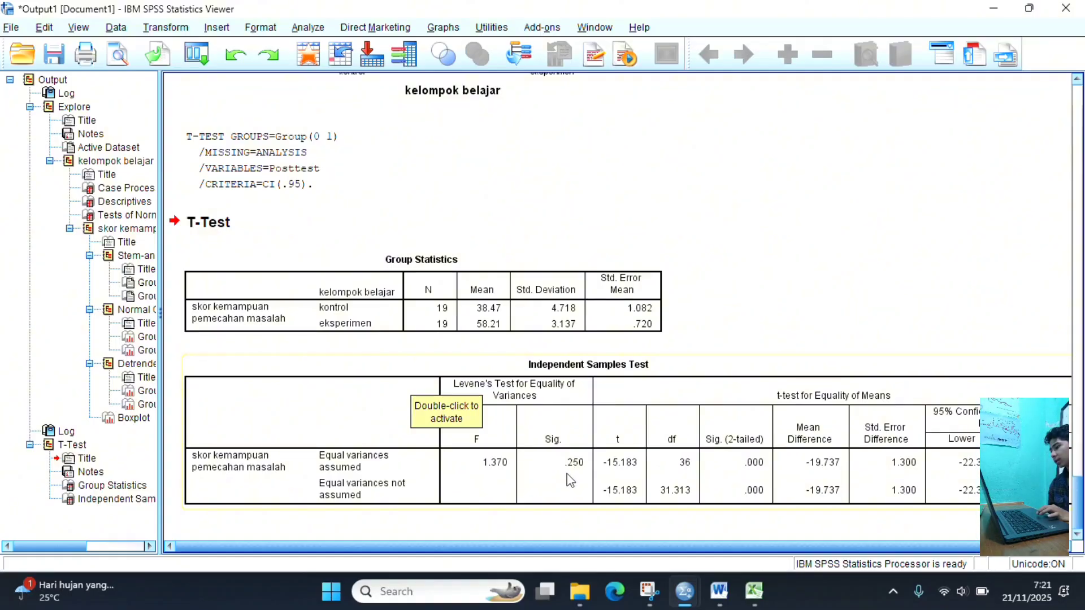
mouse_move(678, 587)
left_click(577, 504)
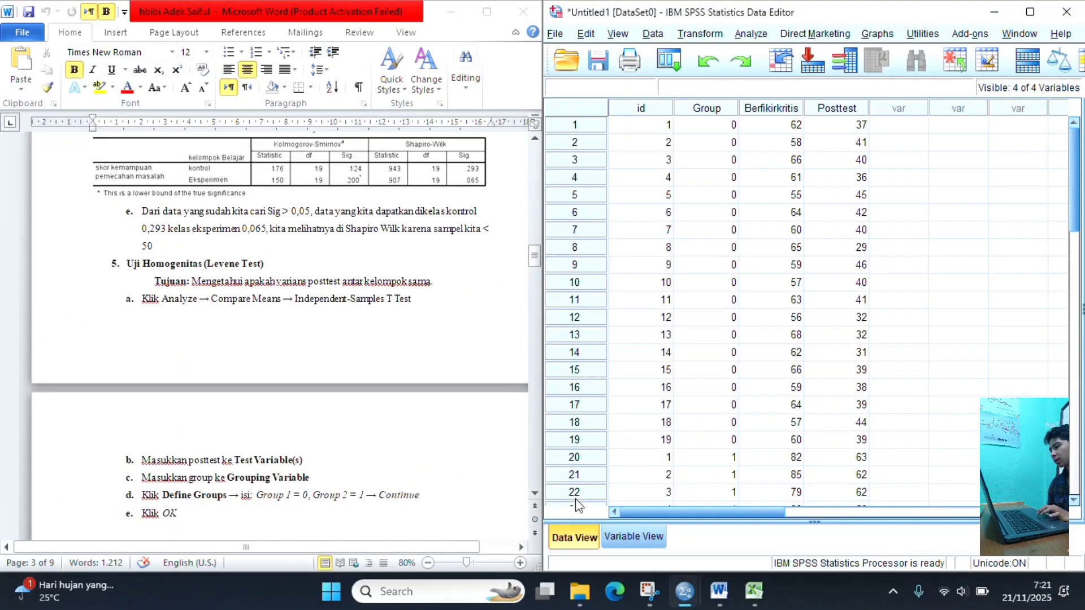
scroll(452, 452, "down", 4)
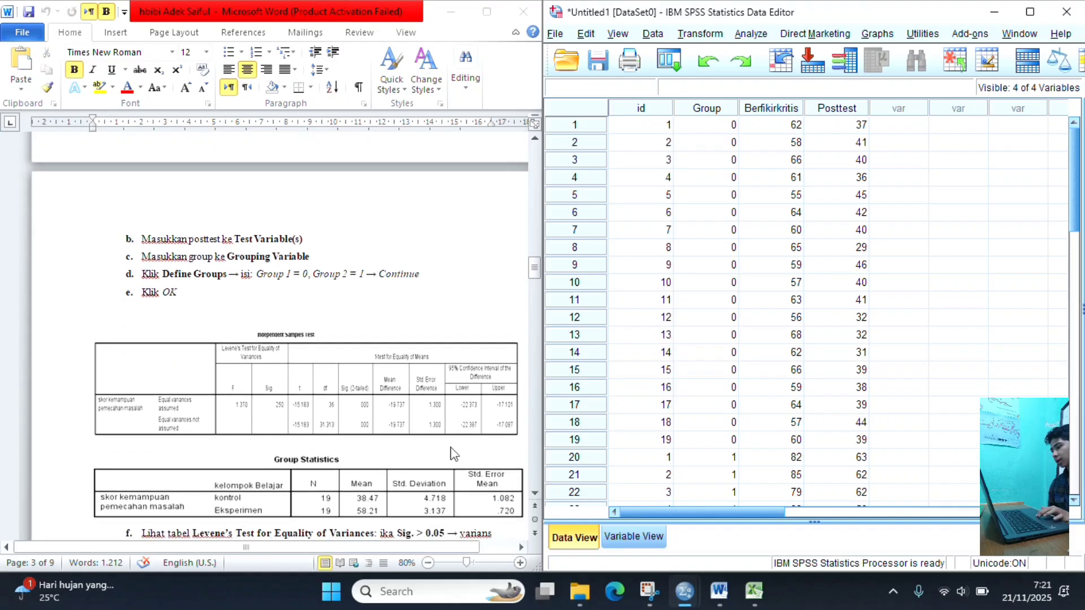
scroll(452, 452, "down", 2)
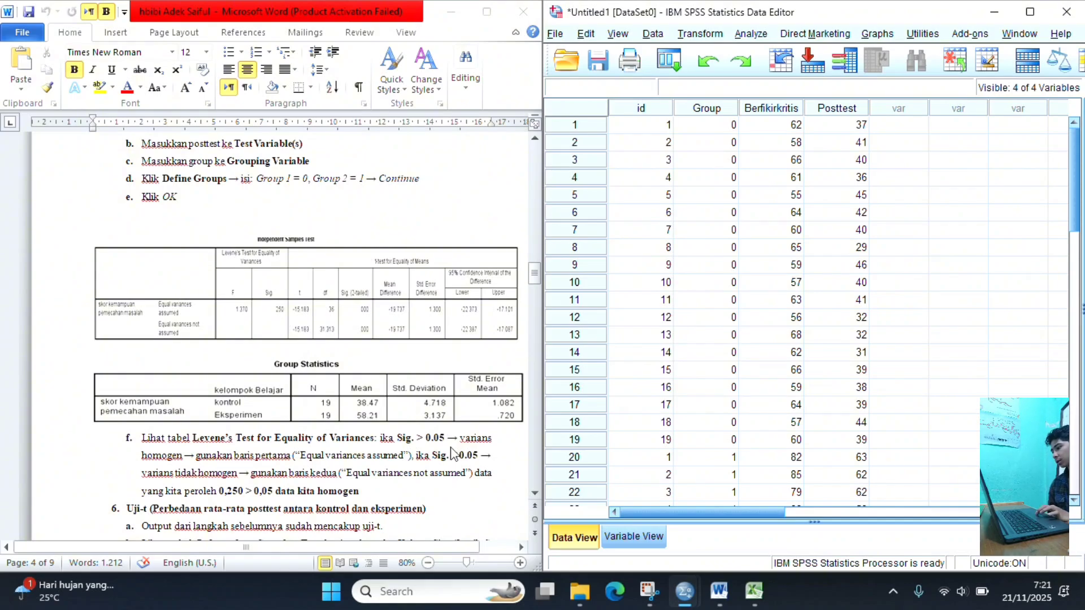
scroll(452, 452, "up", 1)
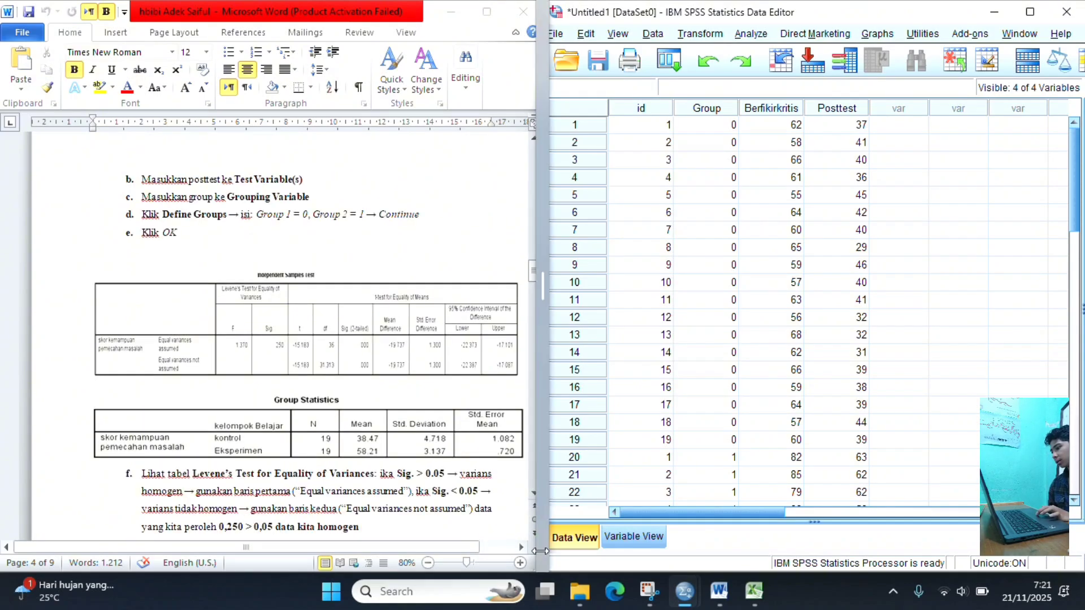
- Return to the SPSS output and examine the full width of the Independent Samples Test table
mouse_move(694, 600)
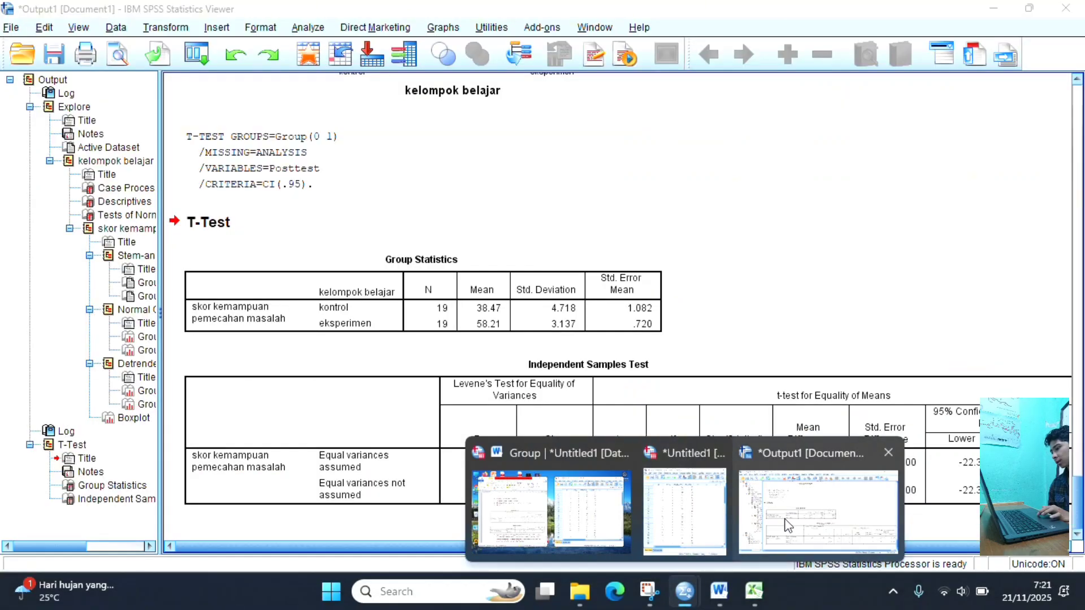
left_click(786, 525)
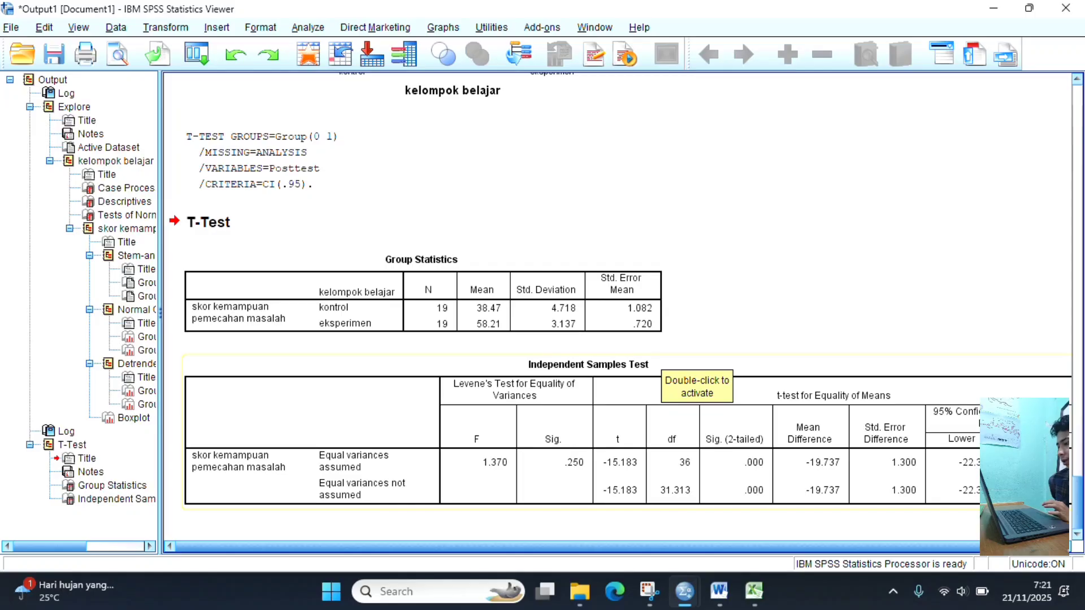
left_click(1069, 547)
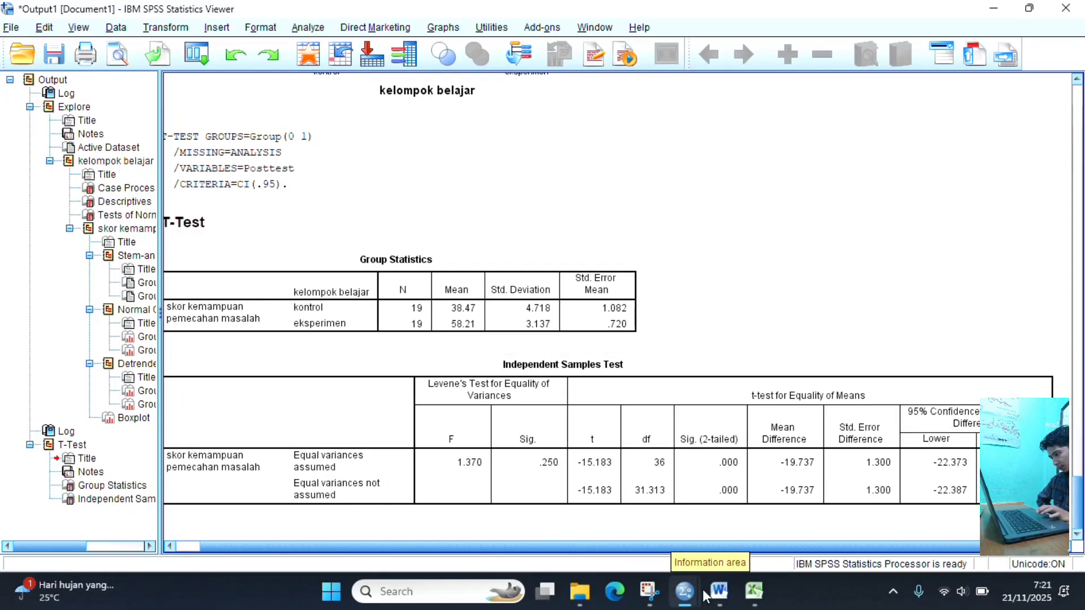
- Go back to the Word guide and read the homogeneity conclusion and the Uji-t section on posttest mean differences
mouse_move(703, 589)
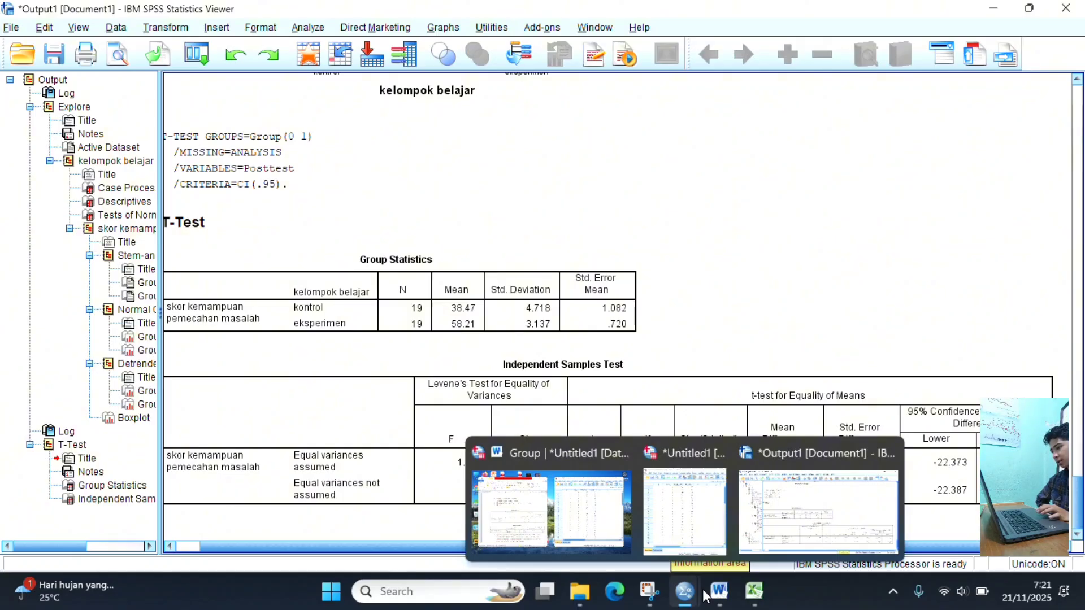
left_click(578, 507)
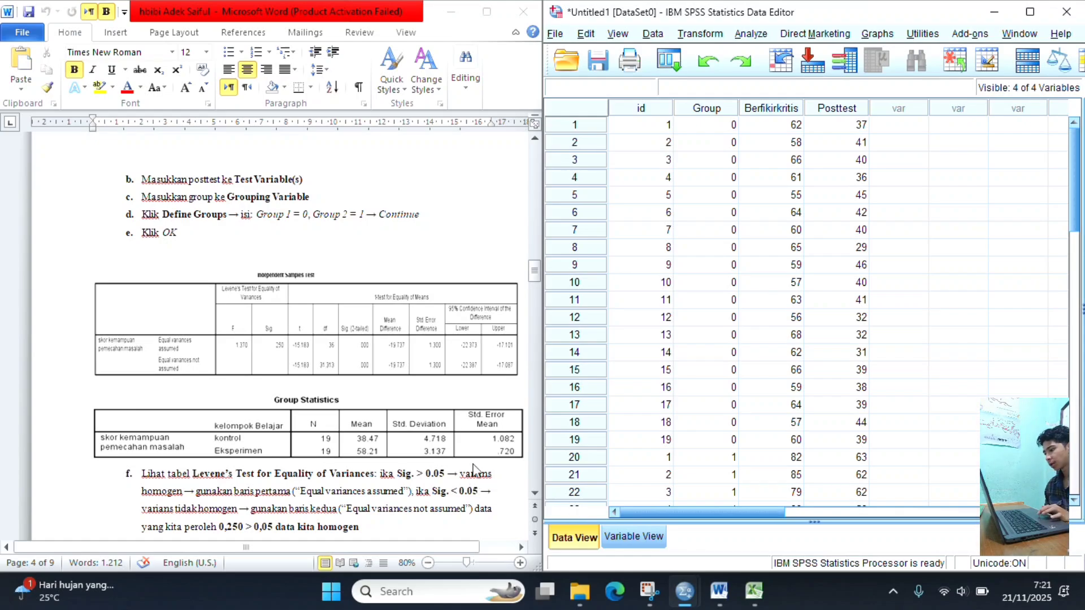
scroll(464, 446, "down", 3)
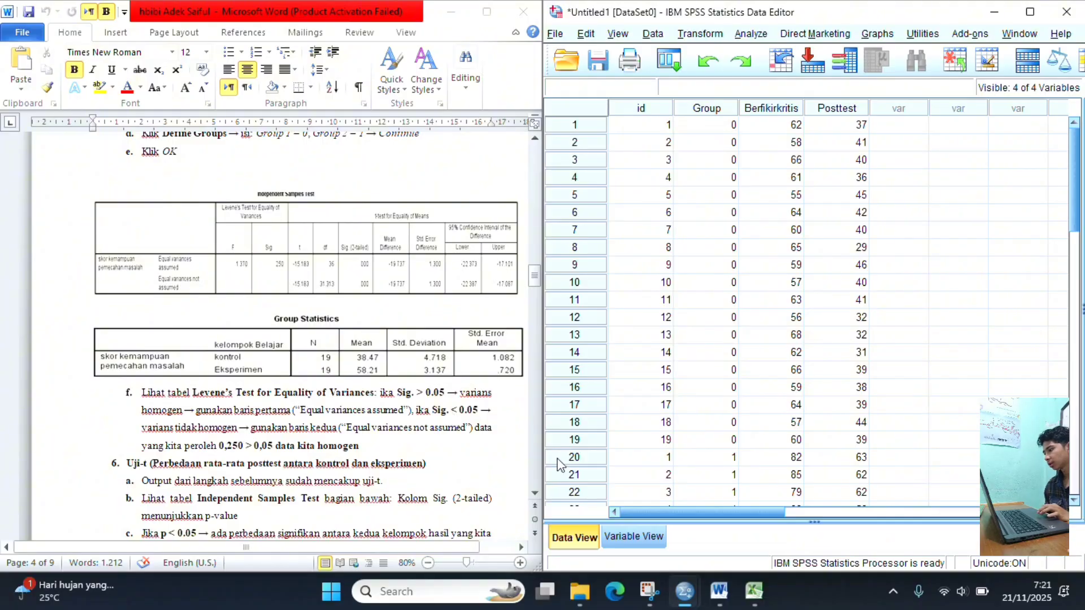
mouse_move(684, 591)
mouse_move(767, 521)
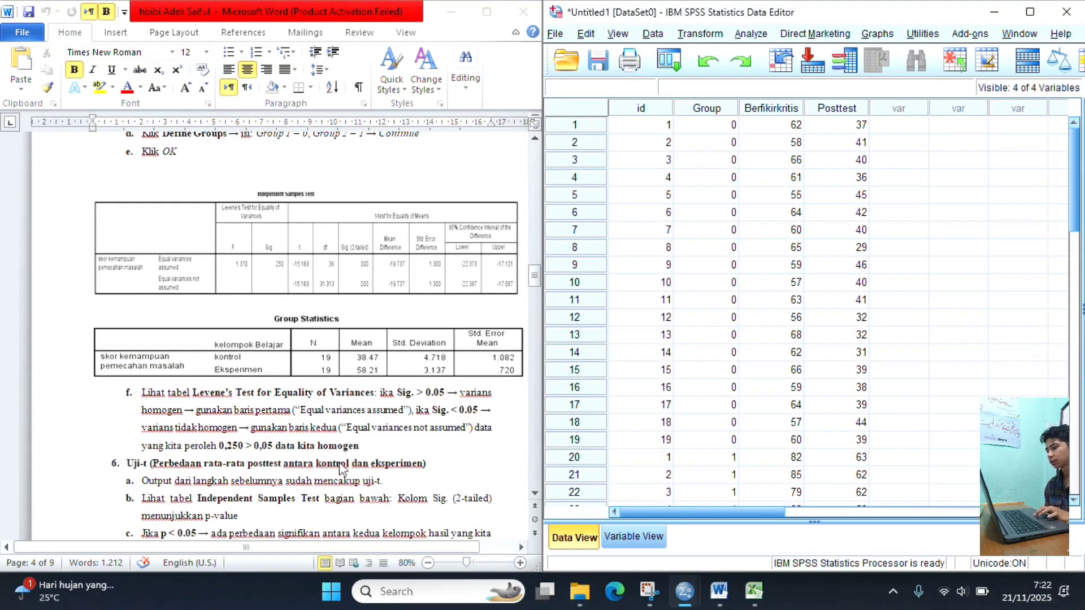
scroll(342, 468, "down", 1)
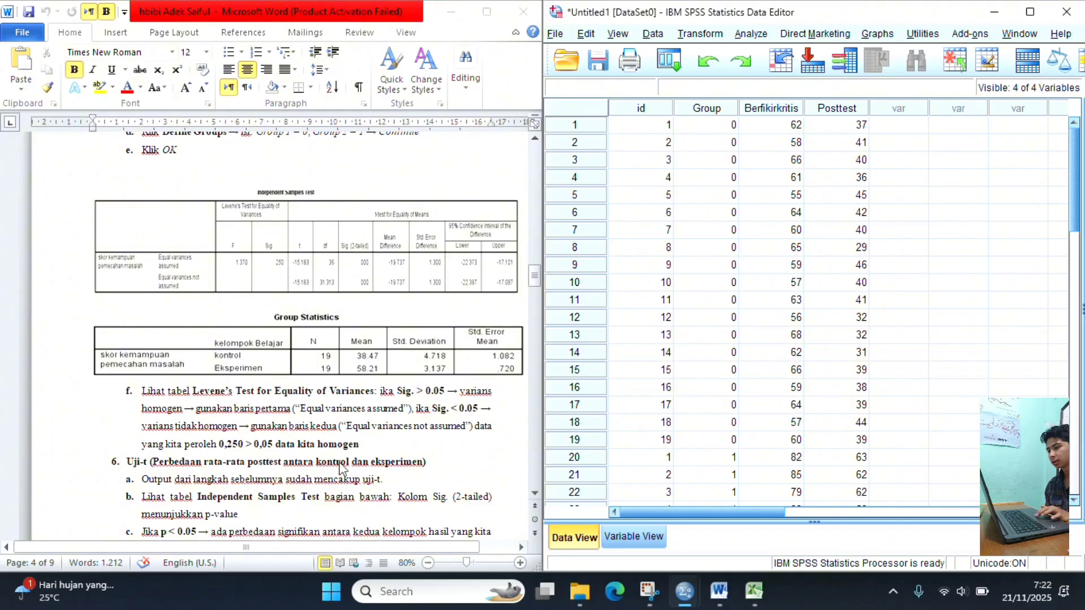
scroll(342, 468, "down", 1)
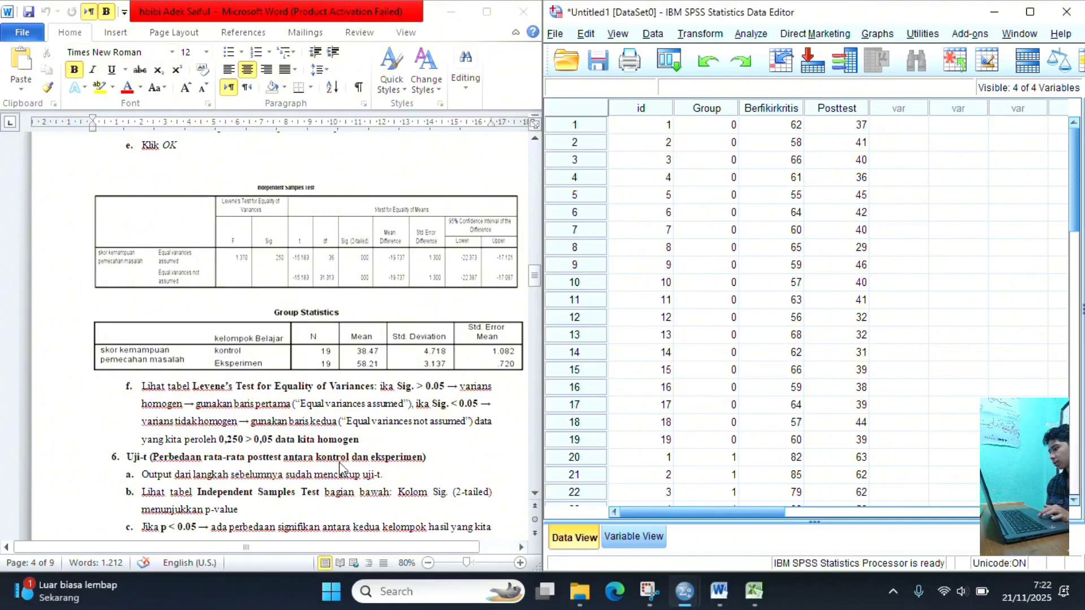
scroll(320, 467, "down", 5)
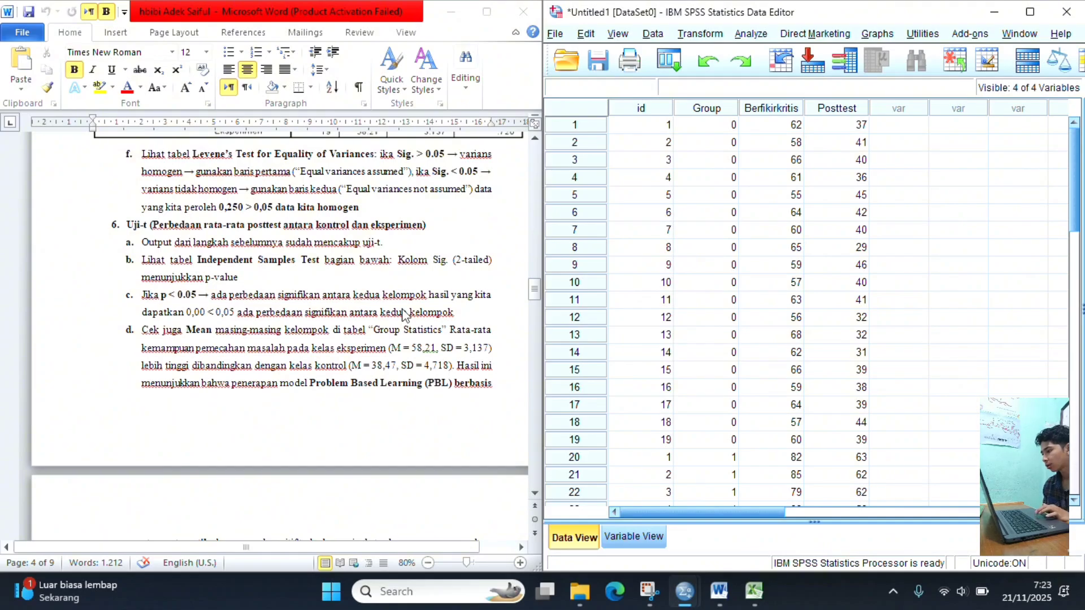
- Reopen the SPSS output and check the Group Statistics means and the Sig. (2-tailed) column against the guide's t-test instructions
mouse_move(703, 594)
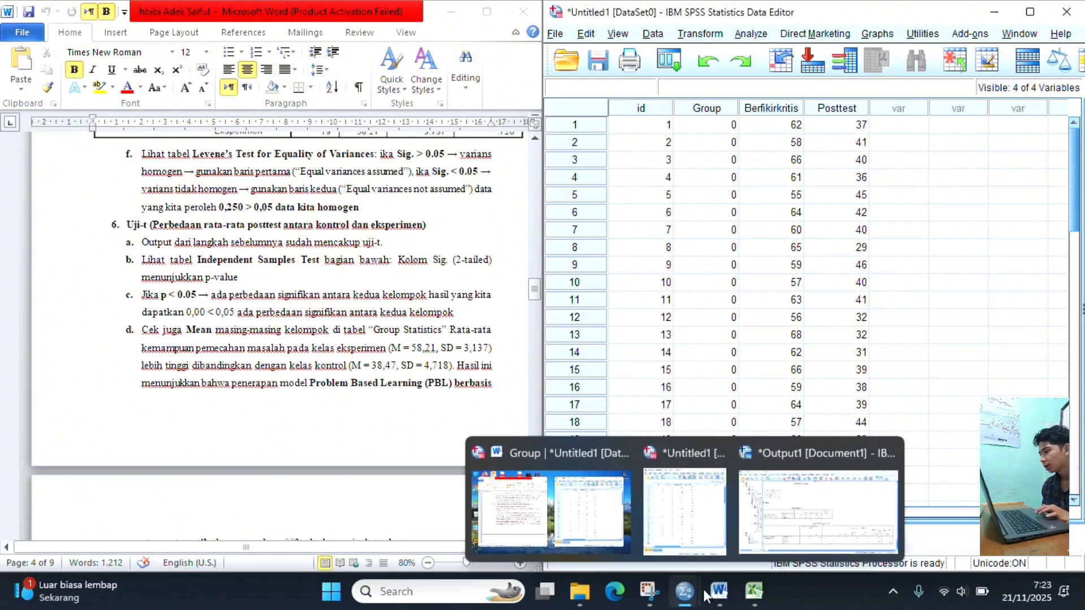
left_click(802, 528)
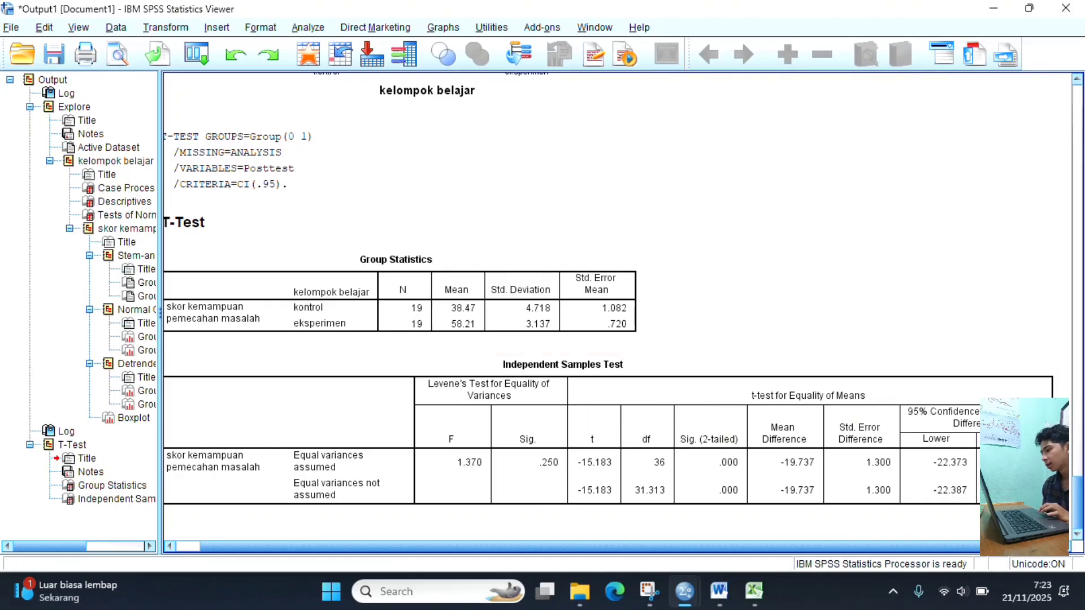
left_click(171, 547)
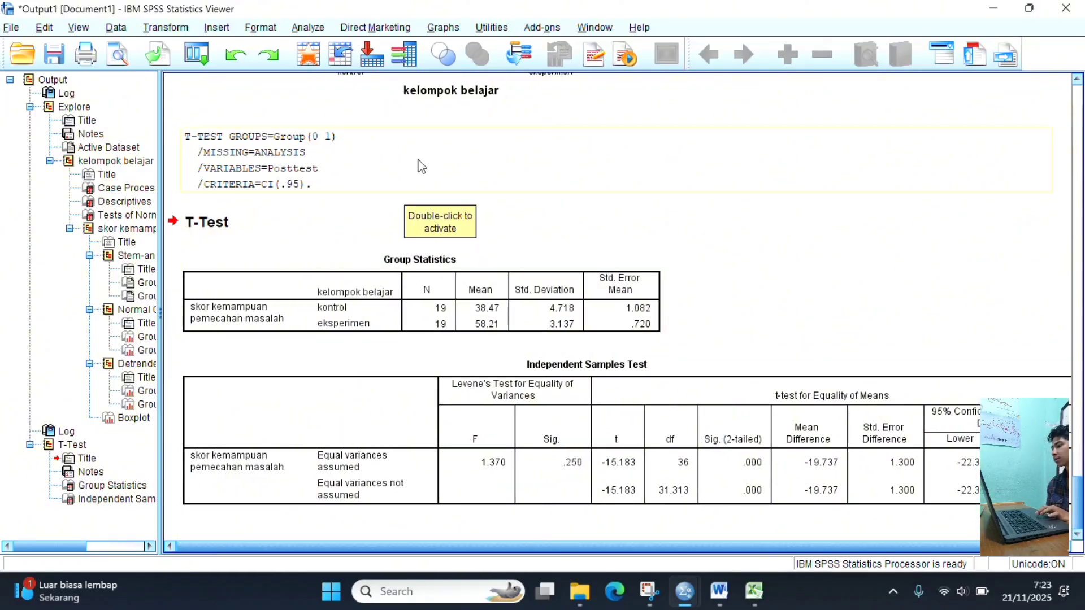
left_click(422, 164)
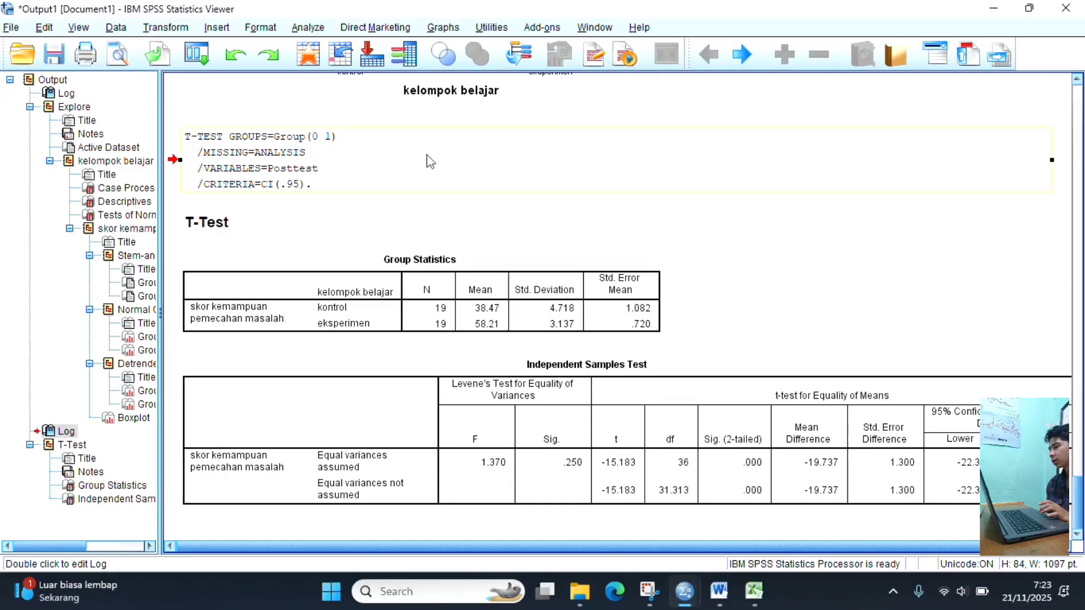
- Review the T-Test output once more, and read the Word guide's Uji-t interpretation up to the start of the multiple regression section
scroll(422, 213, "up", 5)
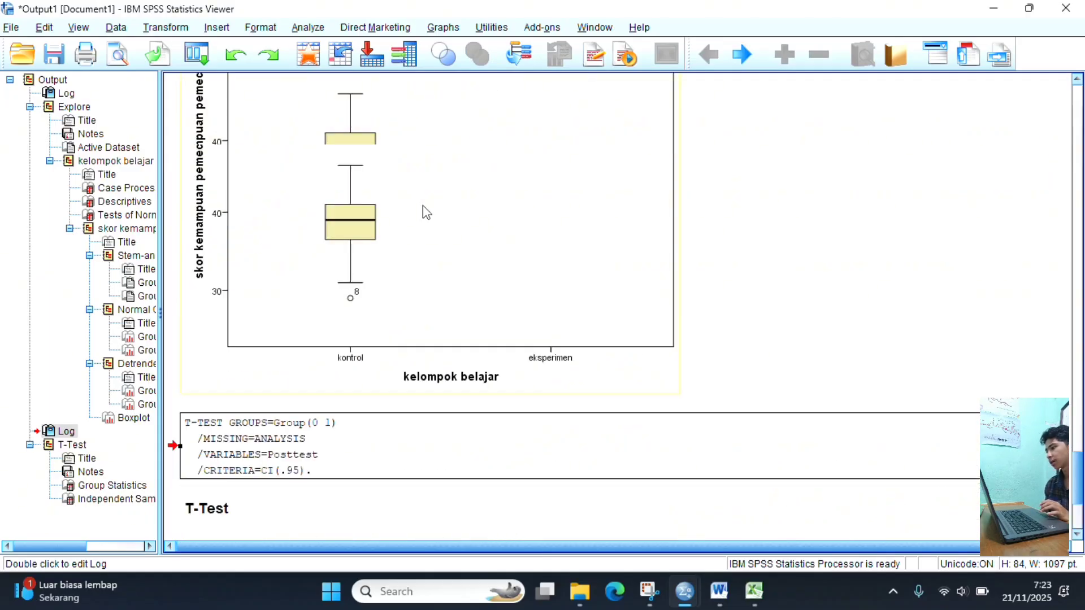
scroll(422, 213, "down", 5)
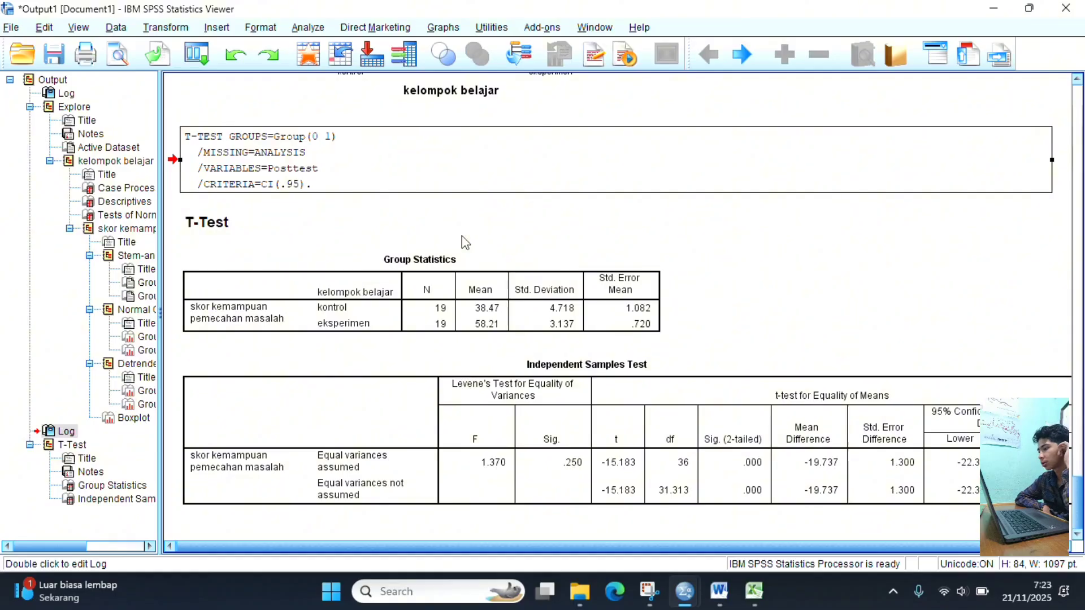
mouse_move(686, 595)
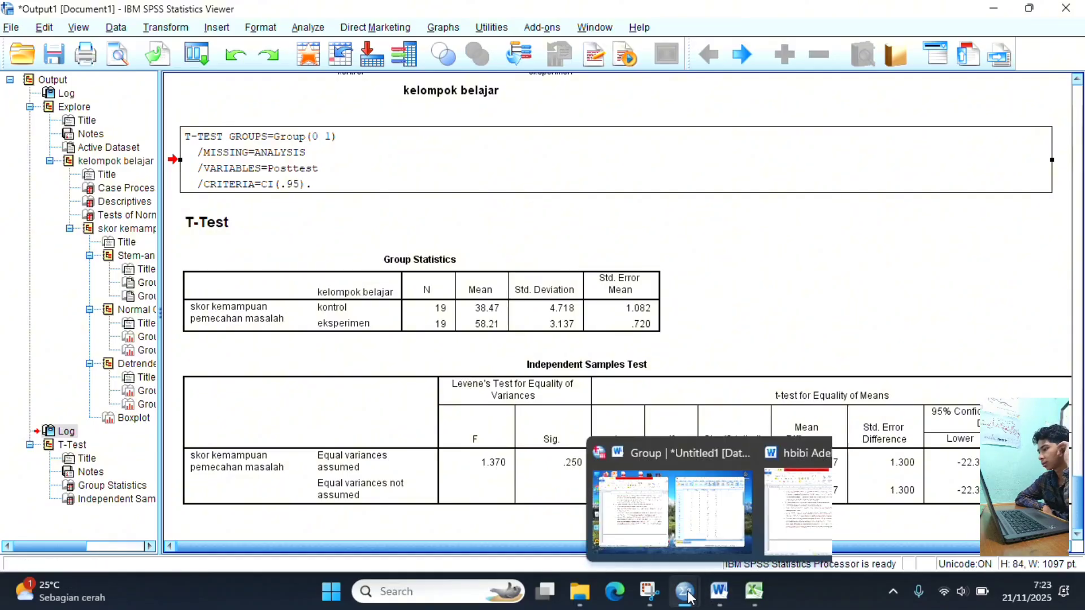
left_click(691, 503)
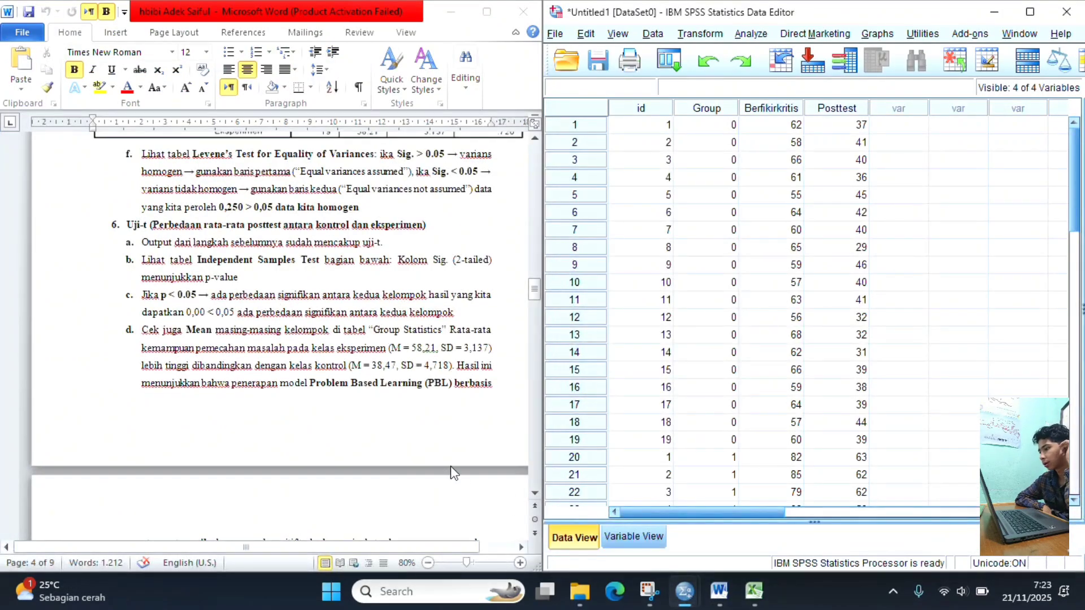
scroll(451, 472, "down", 8)
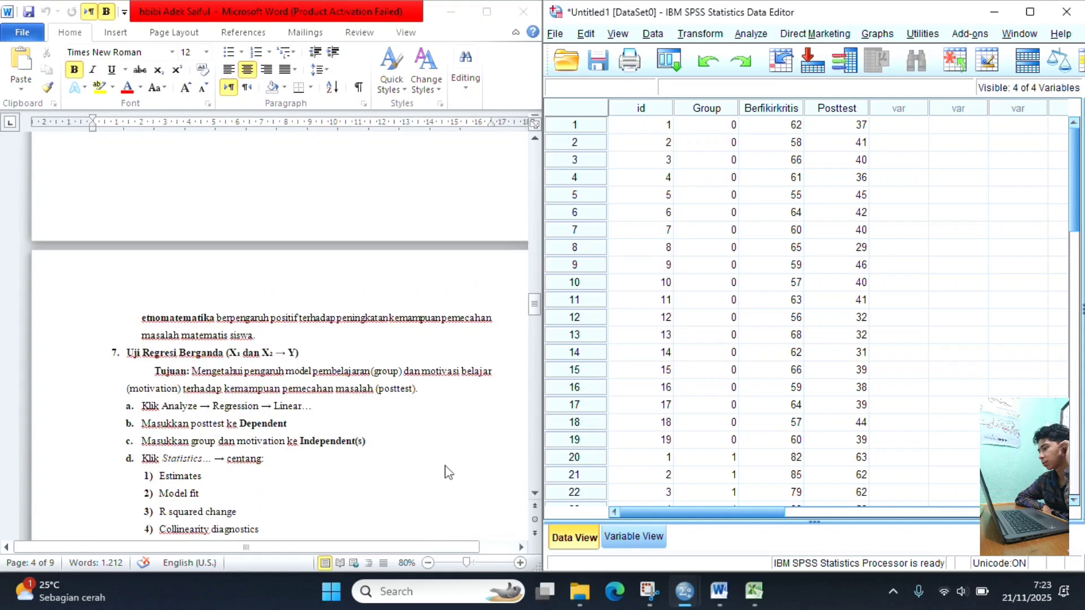
scroll(448, 472, "up", 6)
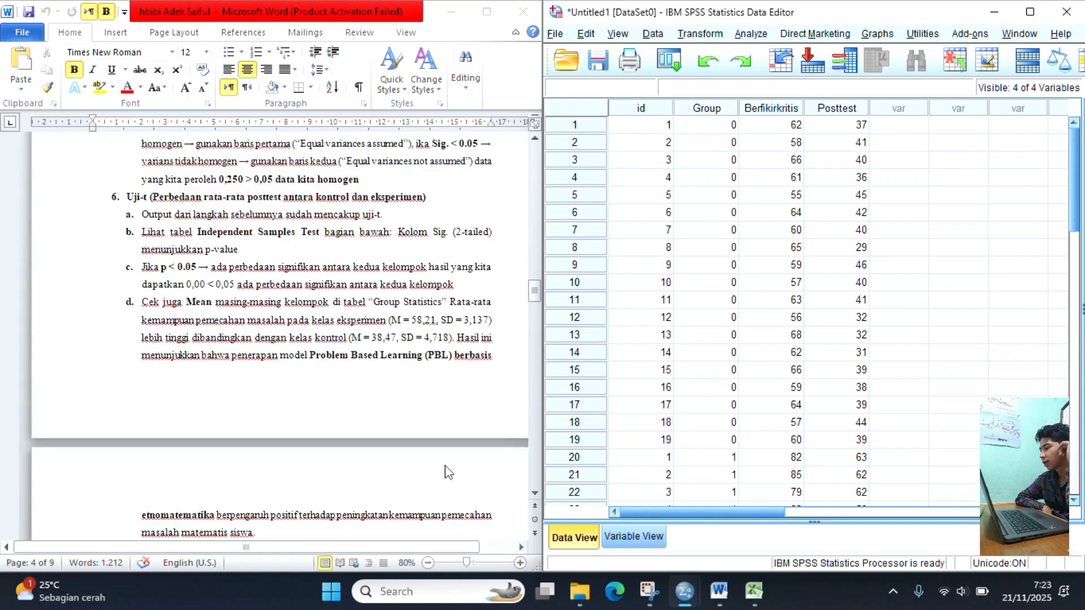
scroll(449, 472, "down", 1)
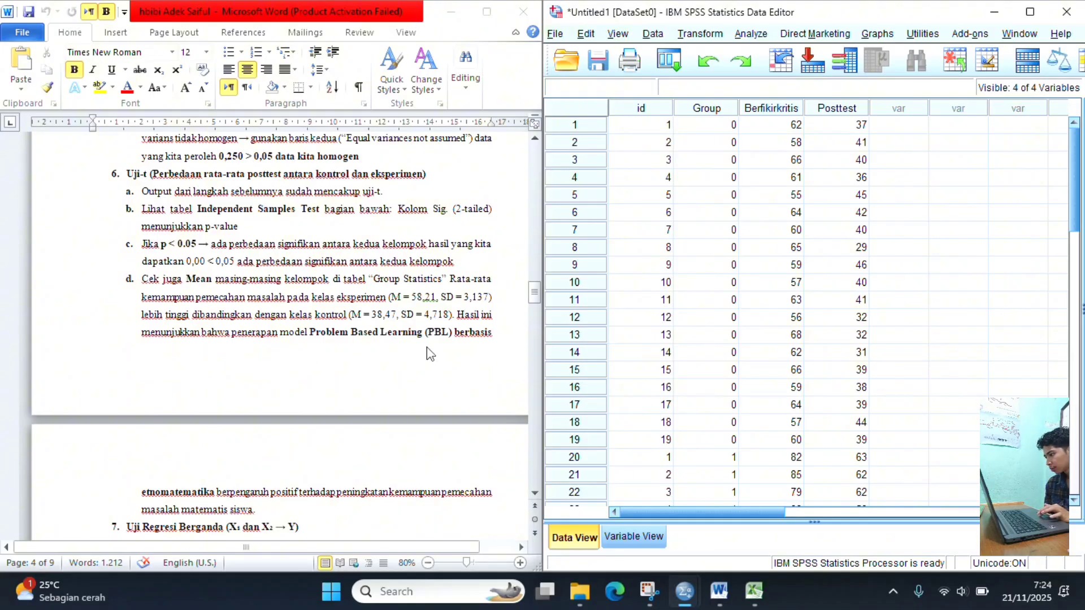
scroll(321, 446, "down", 4)
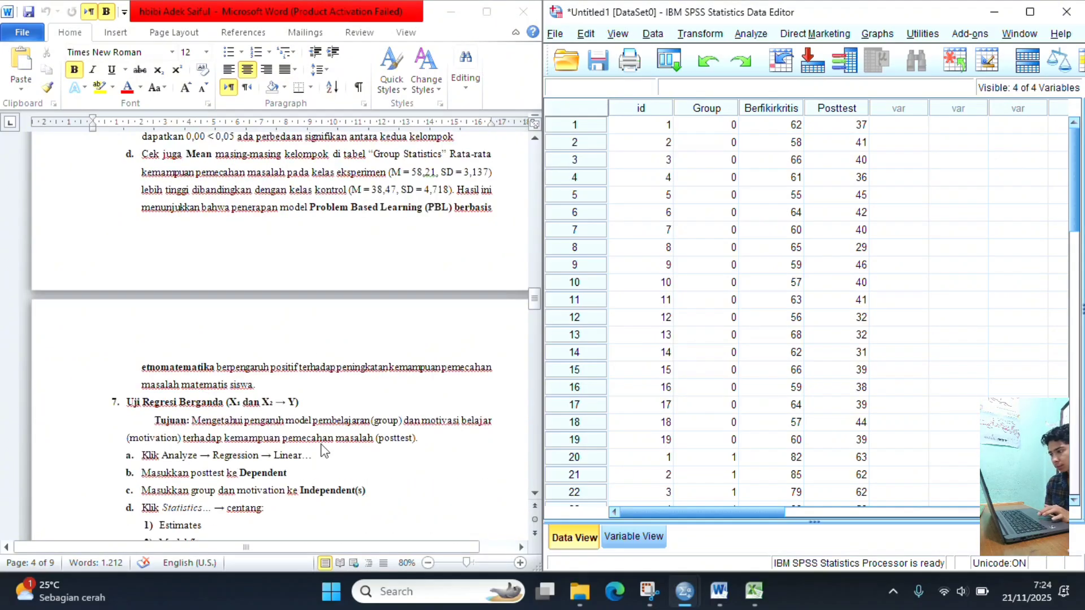
scroll(324, 451, "down", 2)
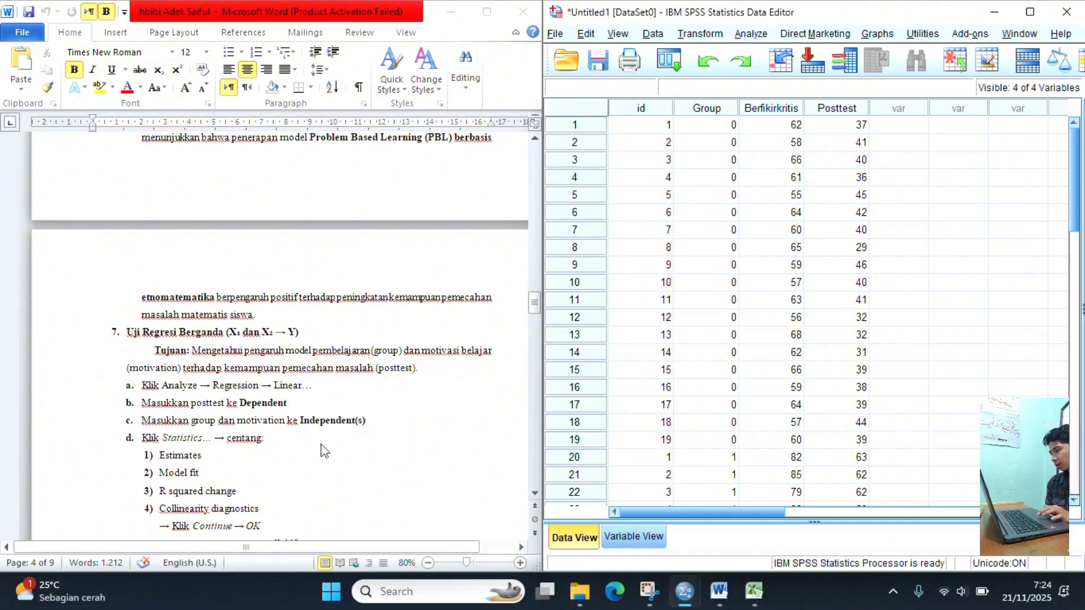
scroll(323, 451, "up", 11)
scroll(324, 451, "down", 5)
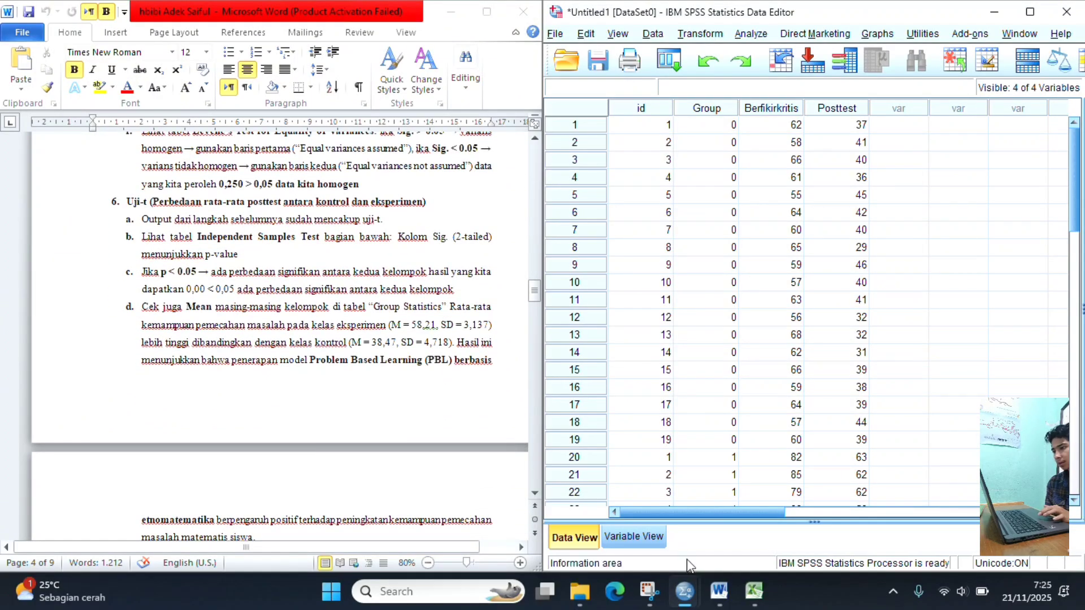
- Recheck the Independent Samples Test table in the SPSS output, and read the guide's Uji Regresi Berganda instructions in Word
mouse_move(688, 592)
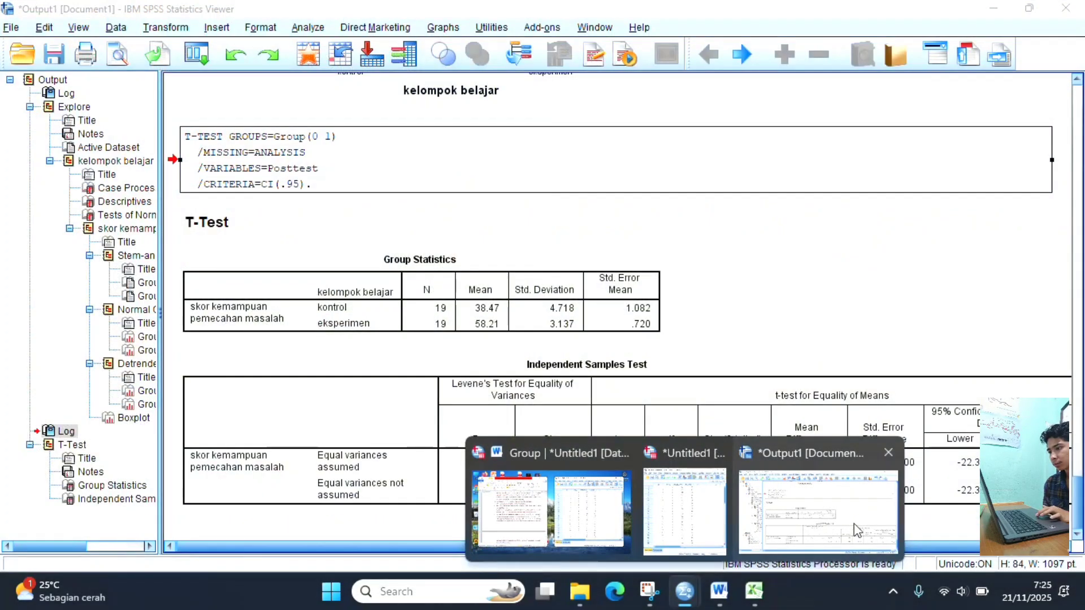
left_click(854, 524)
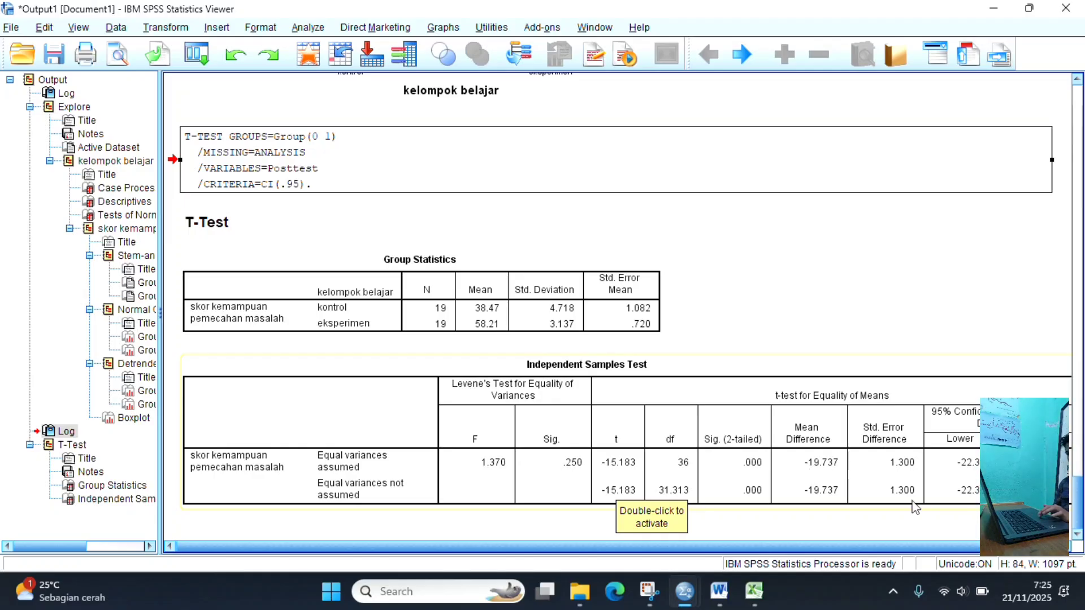
mouse_move(673, 582)
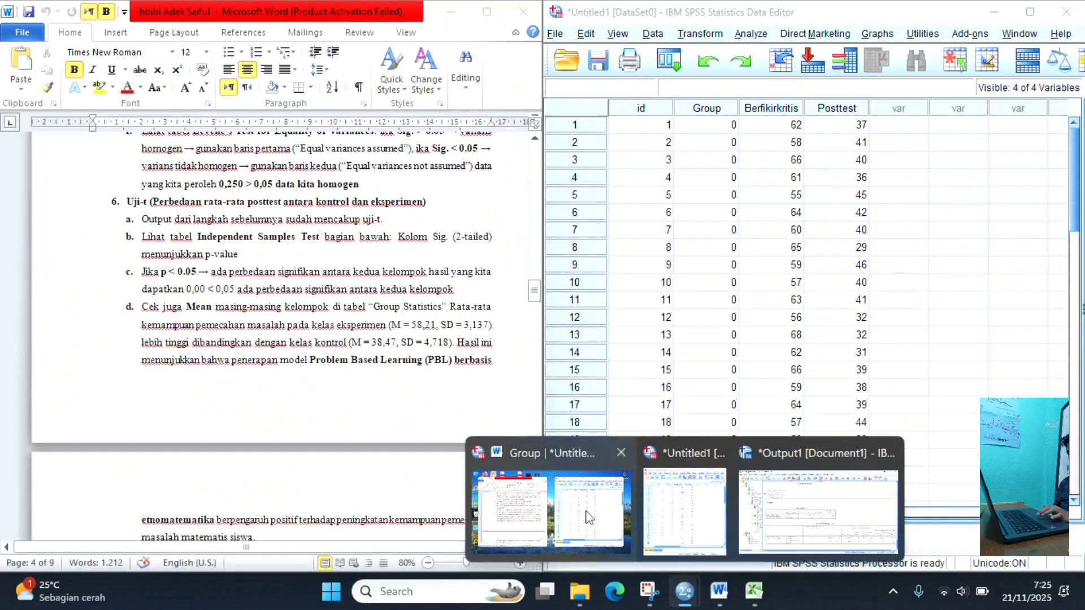
left_click(588, 517)
scroll(404, 469, "down", 5)
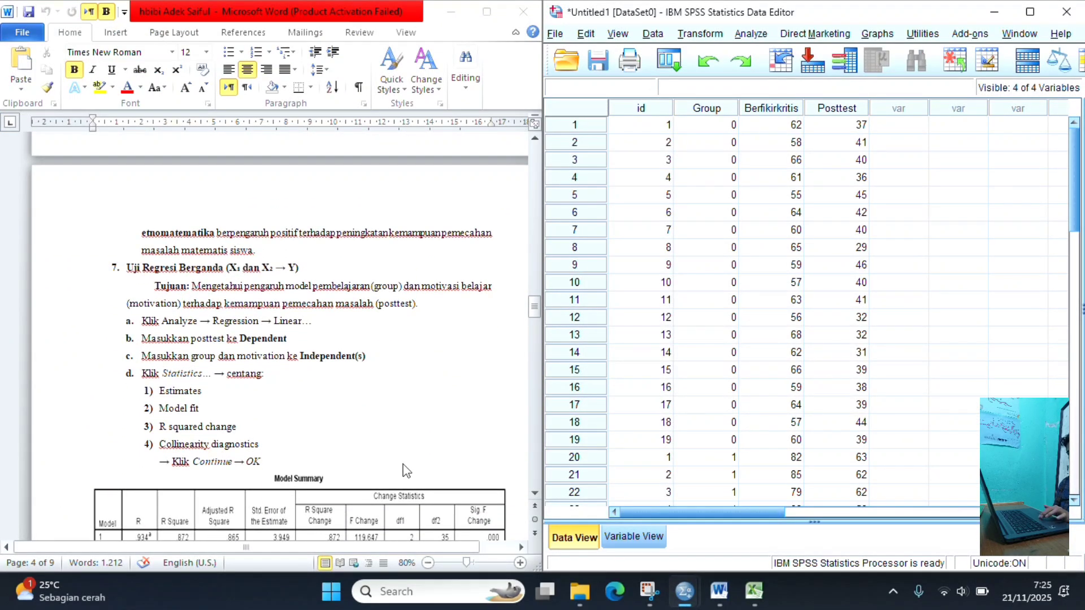
scroll(405, 469, "down", 1)
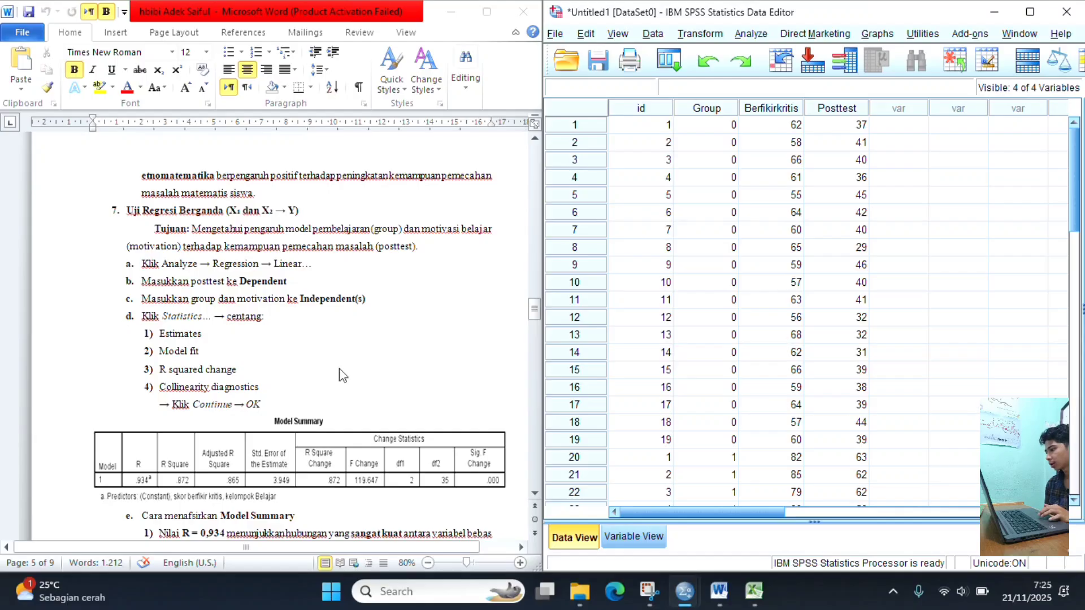
- Set up a Linear Regression with the problem-solving posttest score as dependent and kelompok belajar [Group] as independent variable
left_click(751, 35)
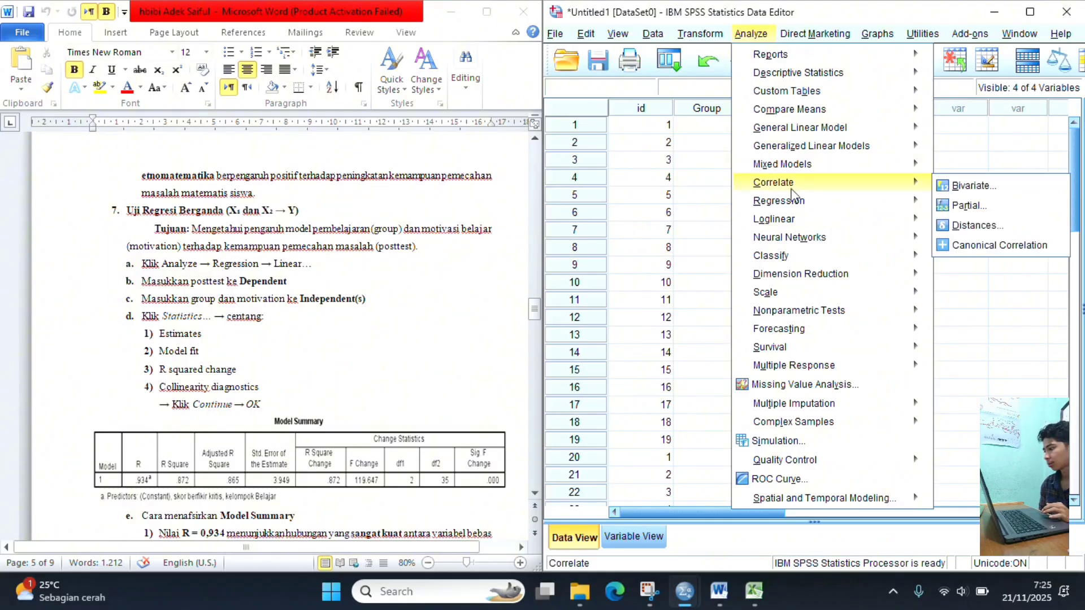
mouse_move(794, 205)
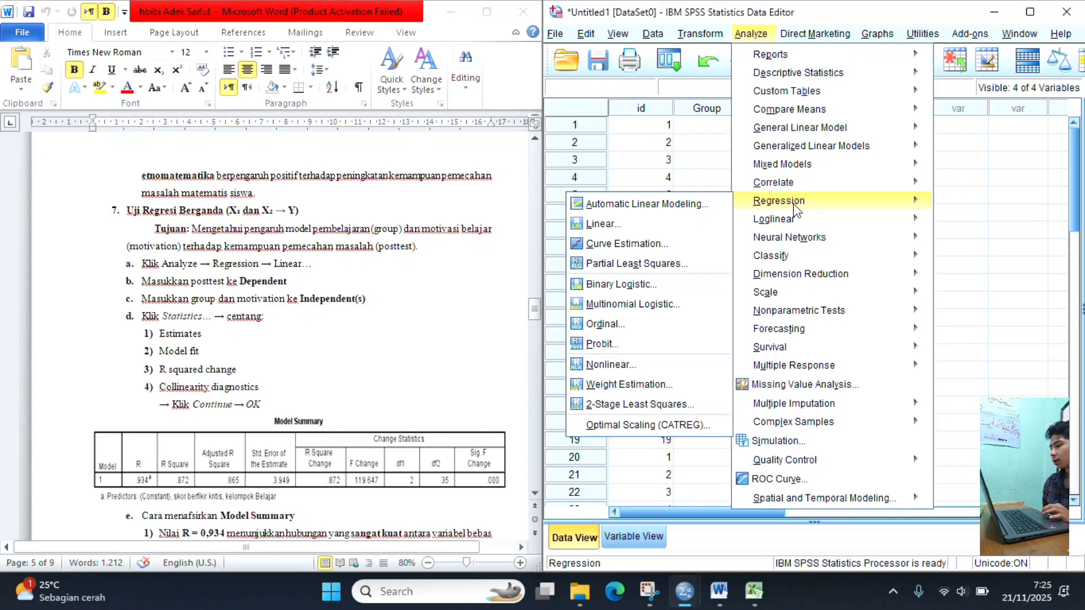
left_click(651, 225)
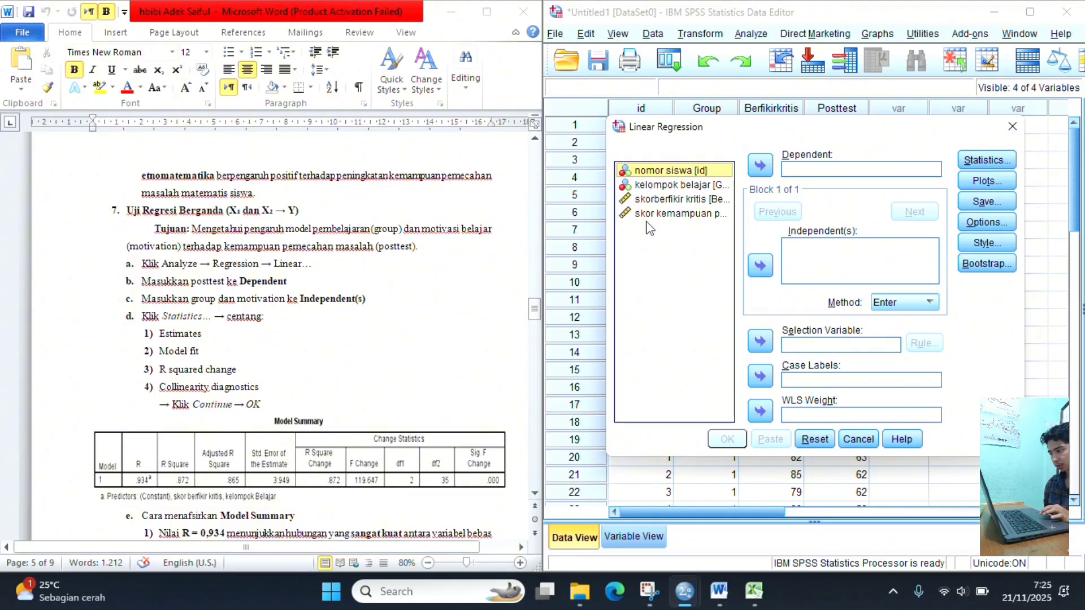
left_click(674, 216)
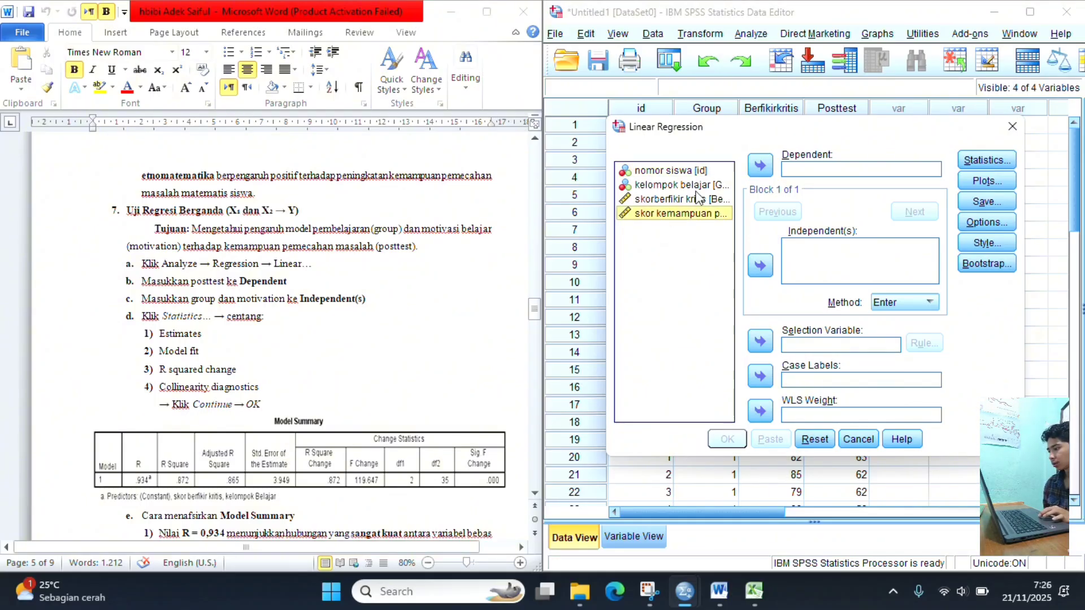
left_click(761, 164)
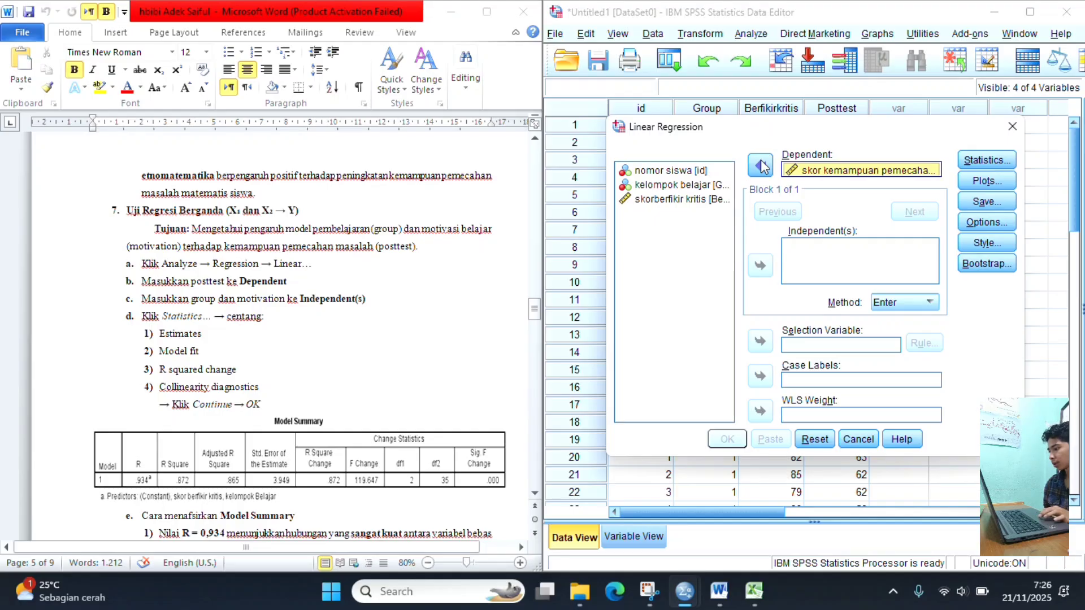
left_click(682, 187)
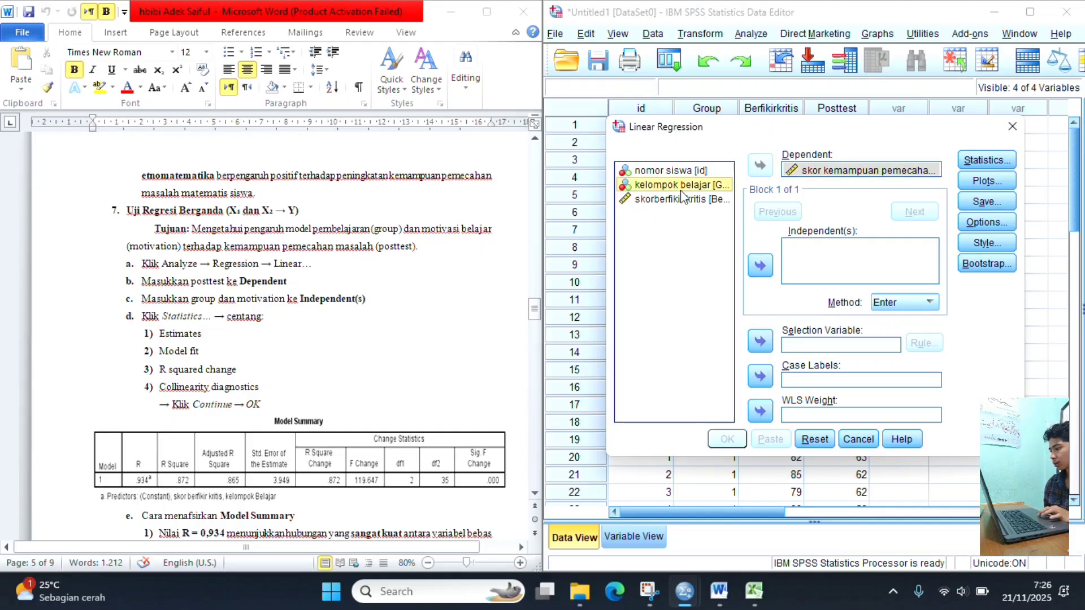
left_click(761, 267)
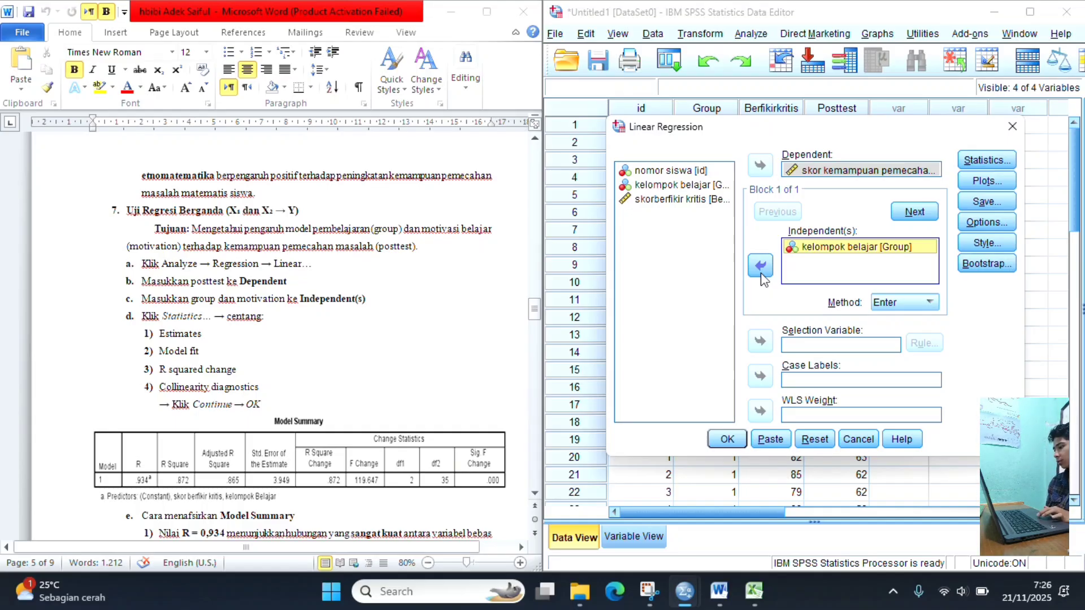
- Add R squared change and Collinearity diagnostics to the regression statistics, and run the regression
left_click(989, 160)
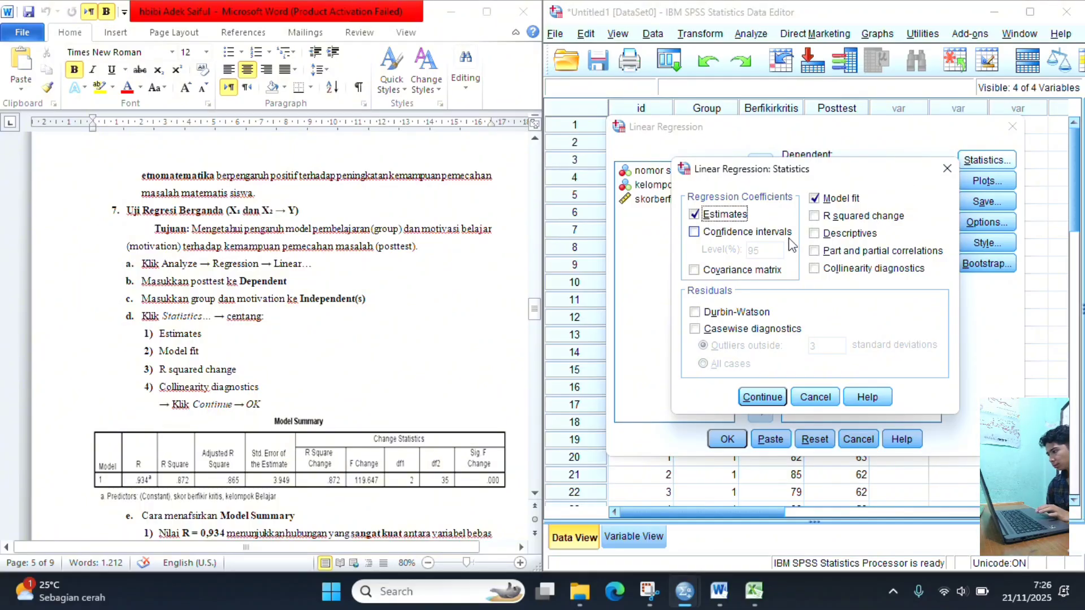
left_click(815, 219)
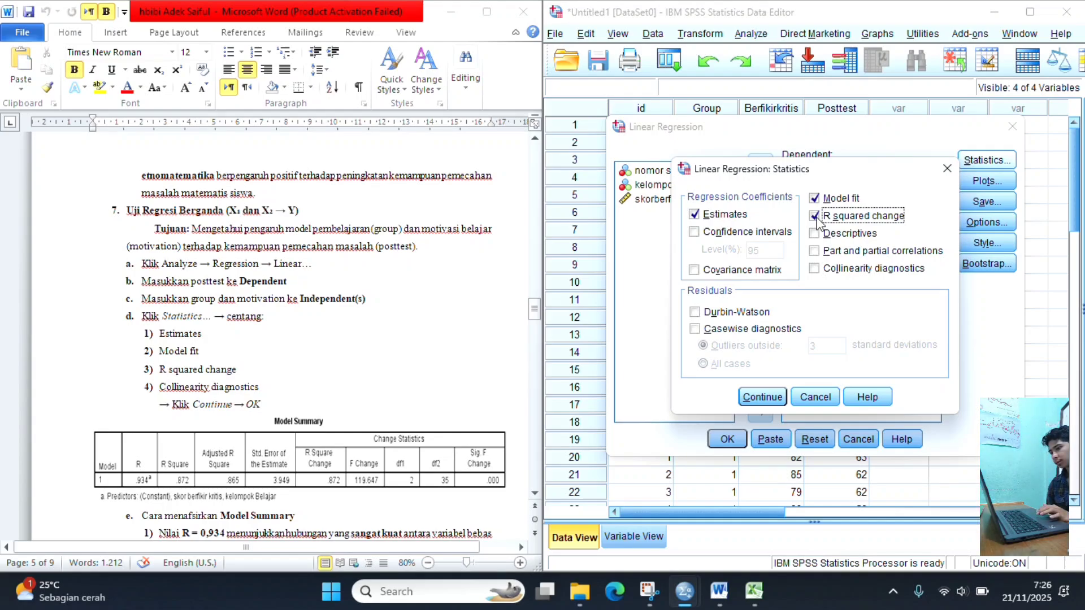
left_click(815, 271)
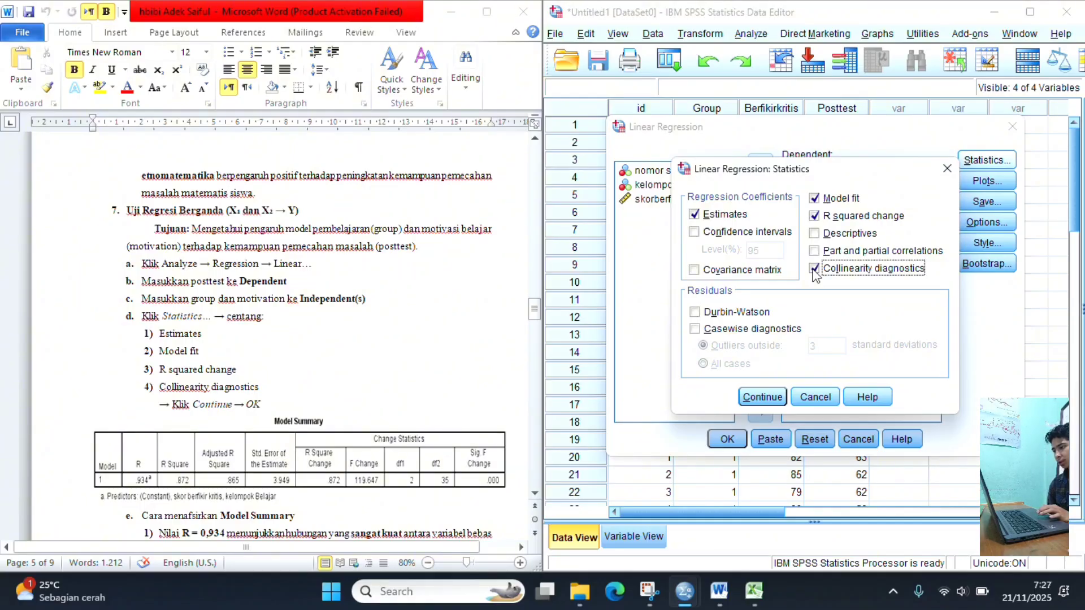
left_click(763, 398)
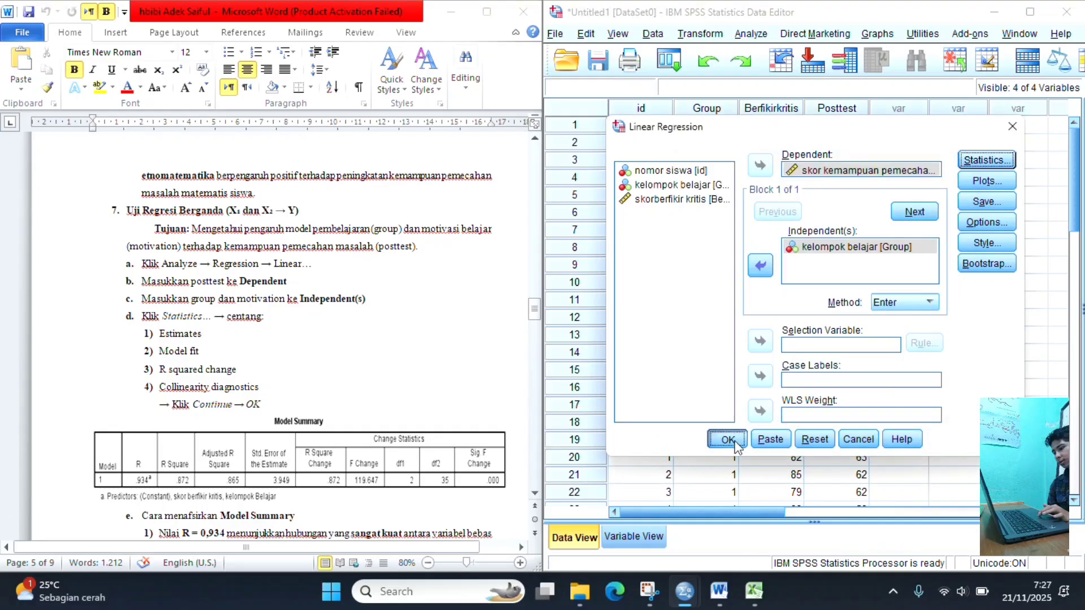
left_click(728, 440)
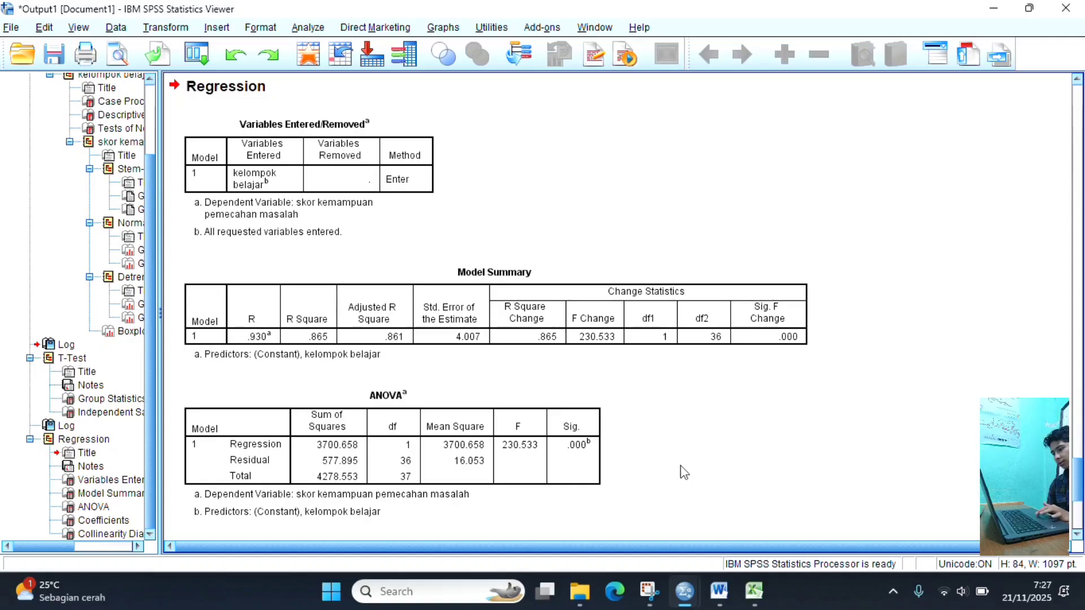
- Compare the Regression output in the SPSS Viewer with the Model Summary table in the Word guide
mouse_move(684, 592)
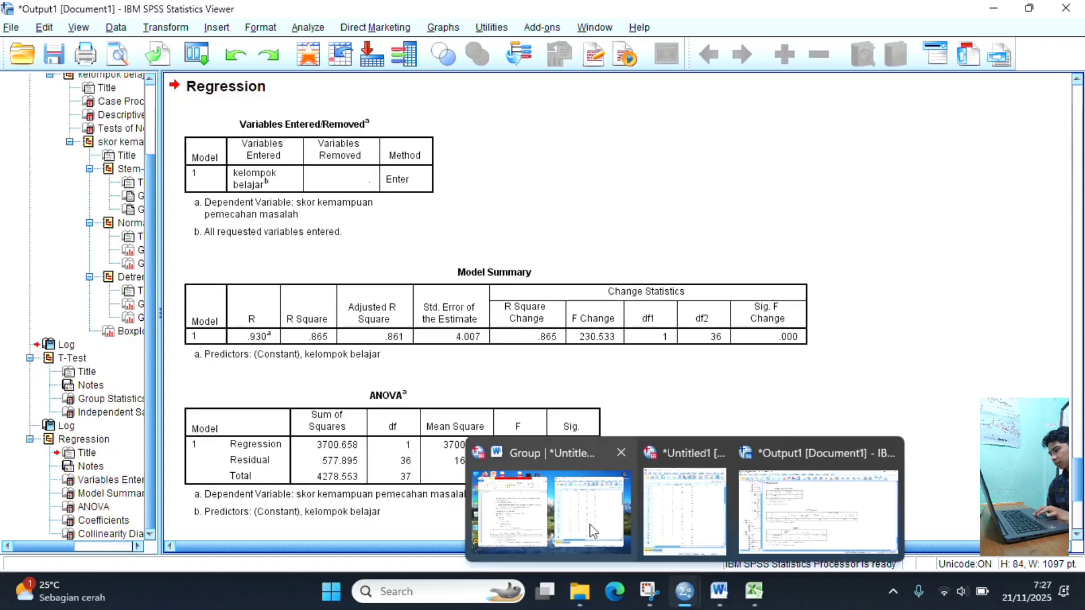
left_click(734, 511)
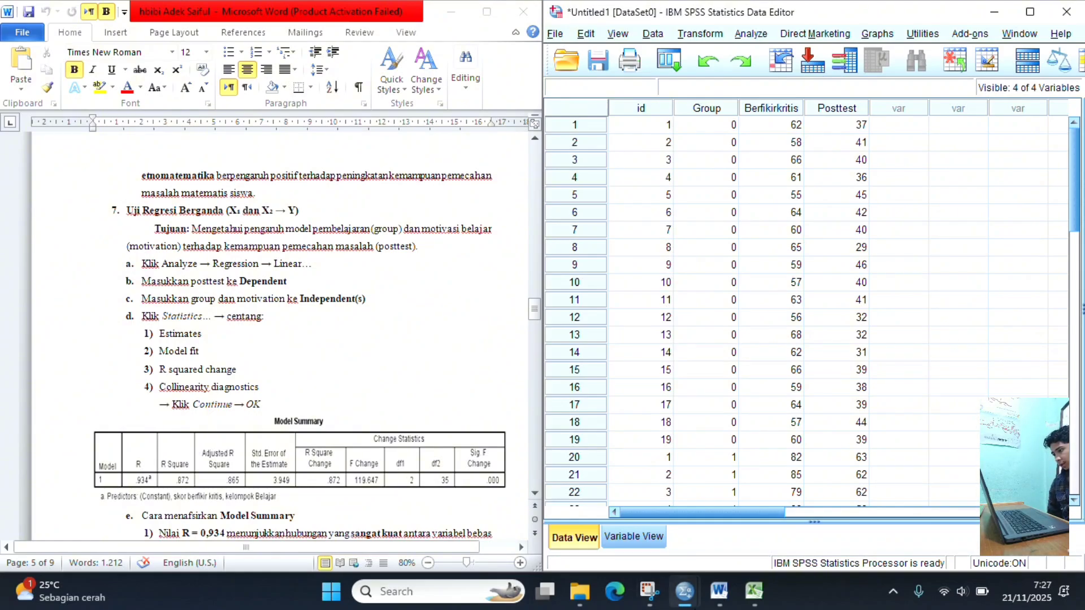
mouse_move(685, 598)
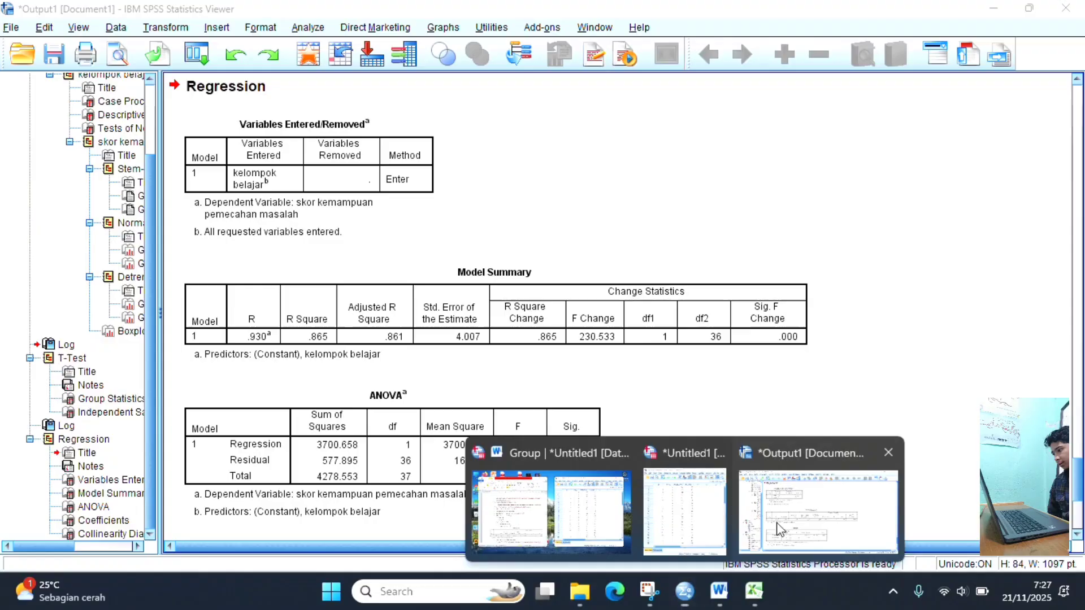
left_click(770, 520)
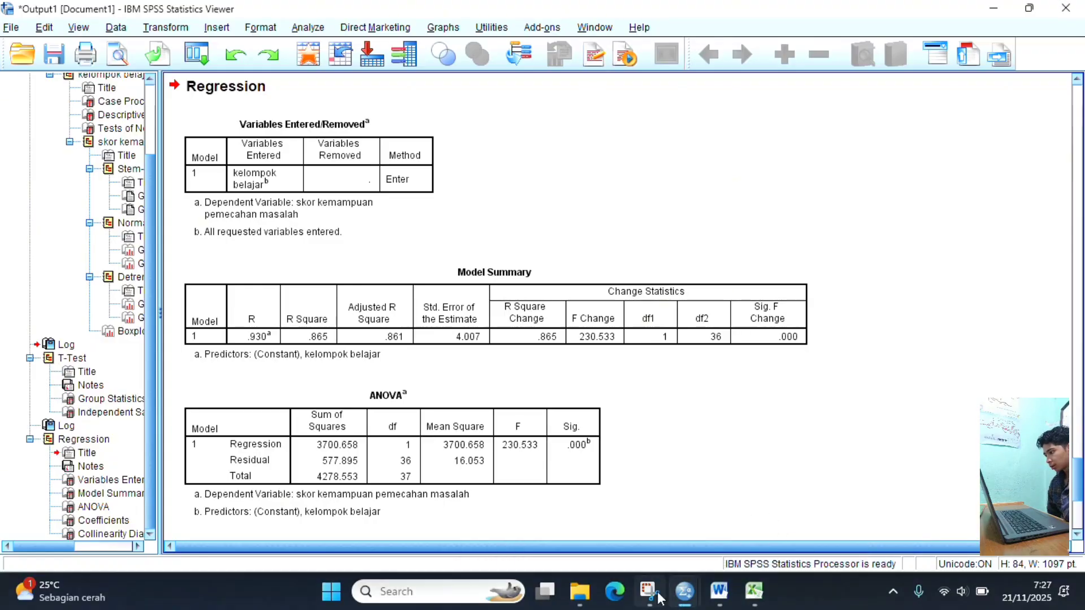
mouse_move(665, 591)
left_click(551, 511)
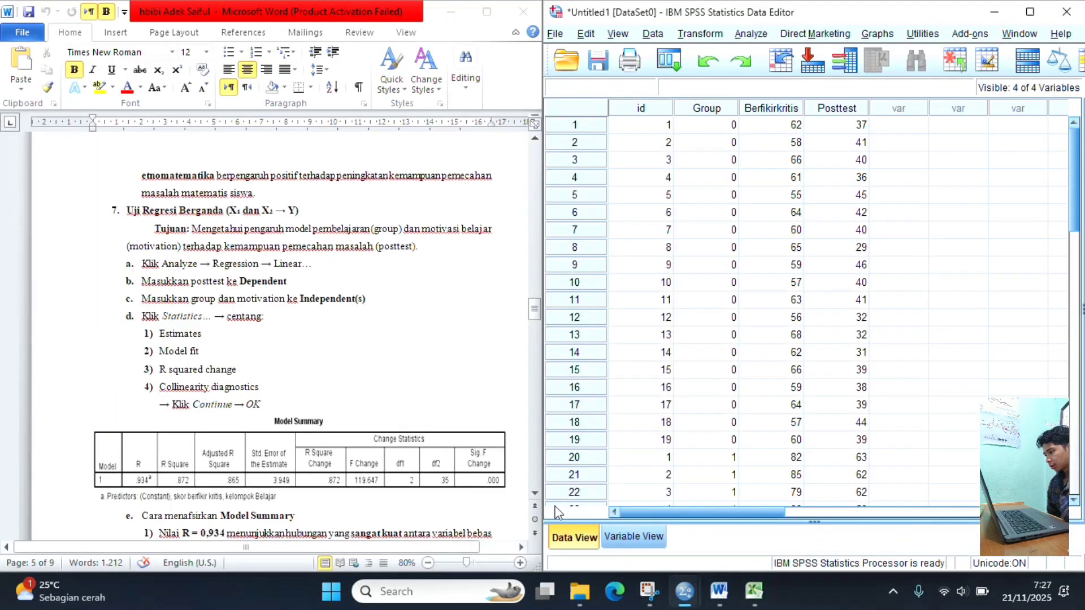
- Read the guide's interpretation of the Model Summary, ANOVA and Coefficients tables, including the multiple regression equation
scroll(419, 440, "down", 5)
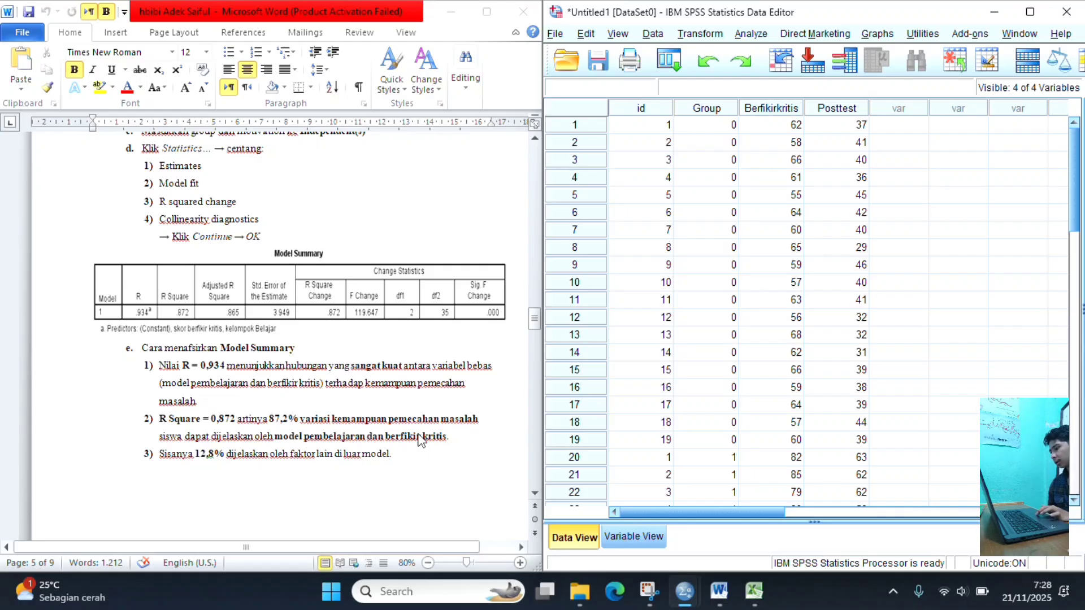
scroll(421, 441, "down", 3)
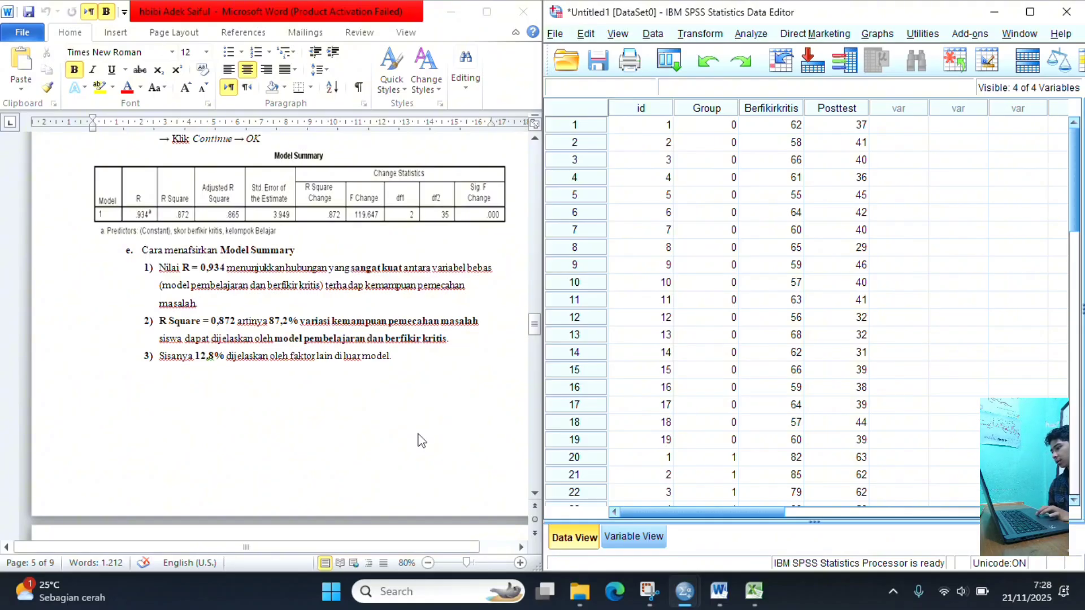
scroll(421, 441, "down", 10)
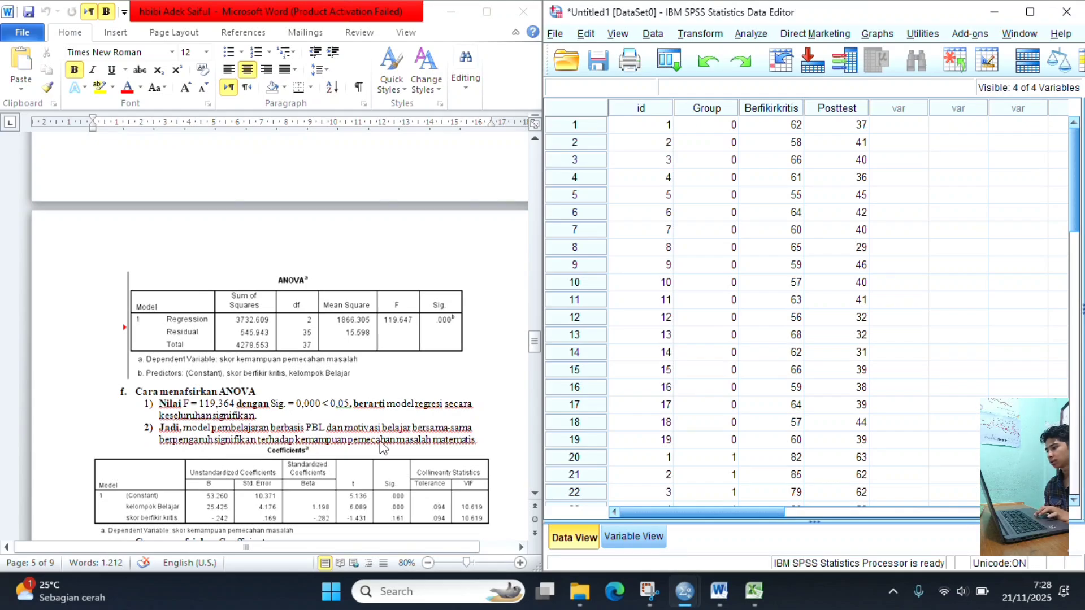
scroll(381, 441, "down", 3)
scroll(379, 441, "down", 1)
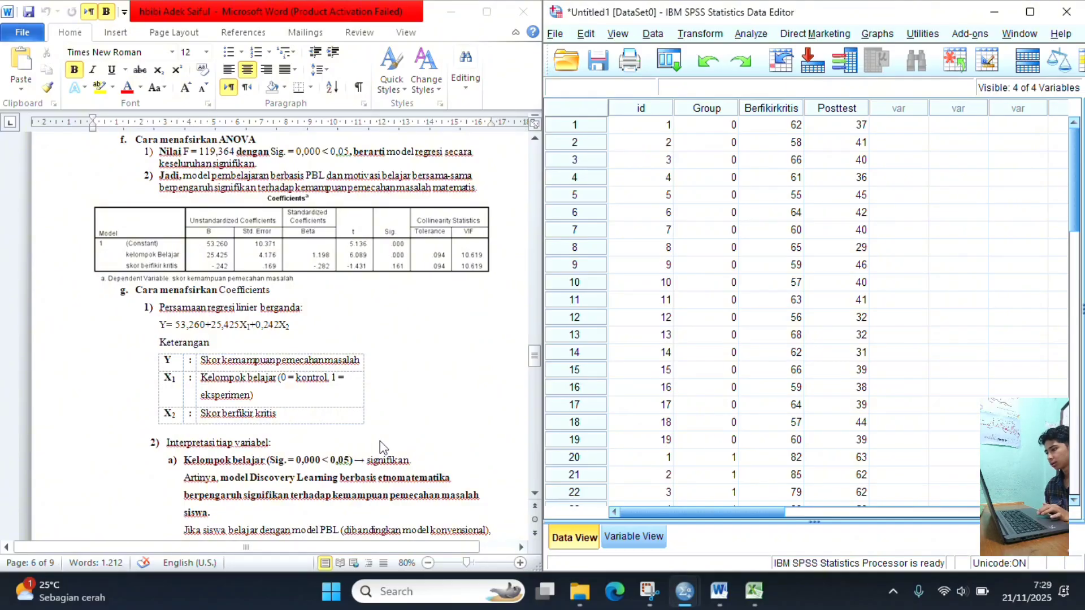
- Compare the Coefficients and Collinearity Diagnostics tables in the SPSS Viewer with the Coefficients table in the Word guide
mouse_move(685, 591)
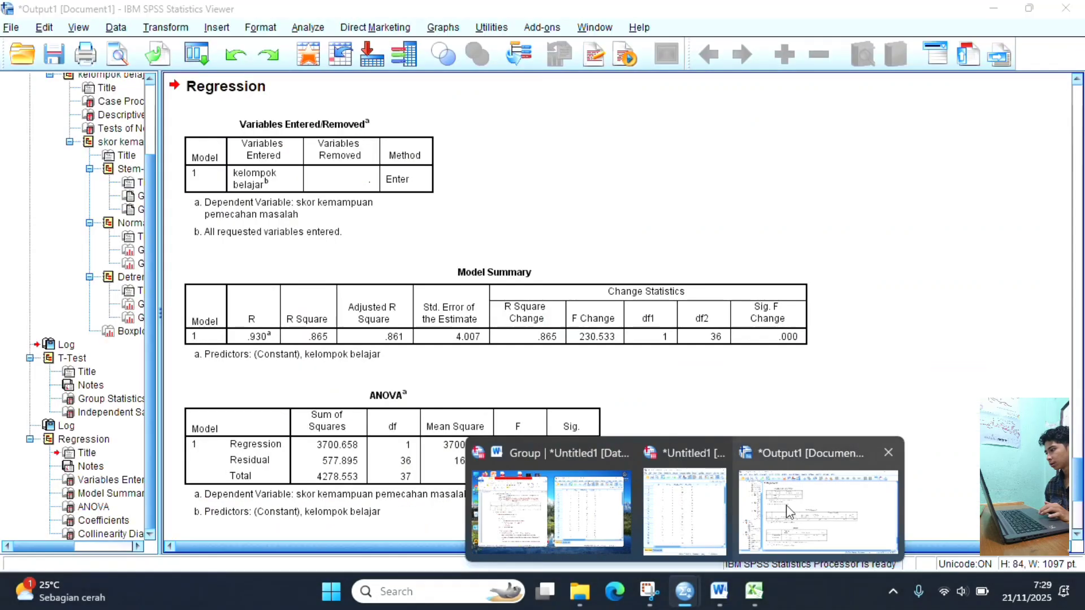
left_click(780, 504)
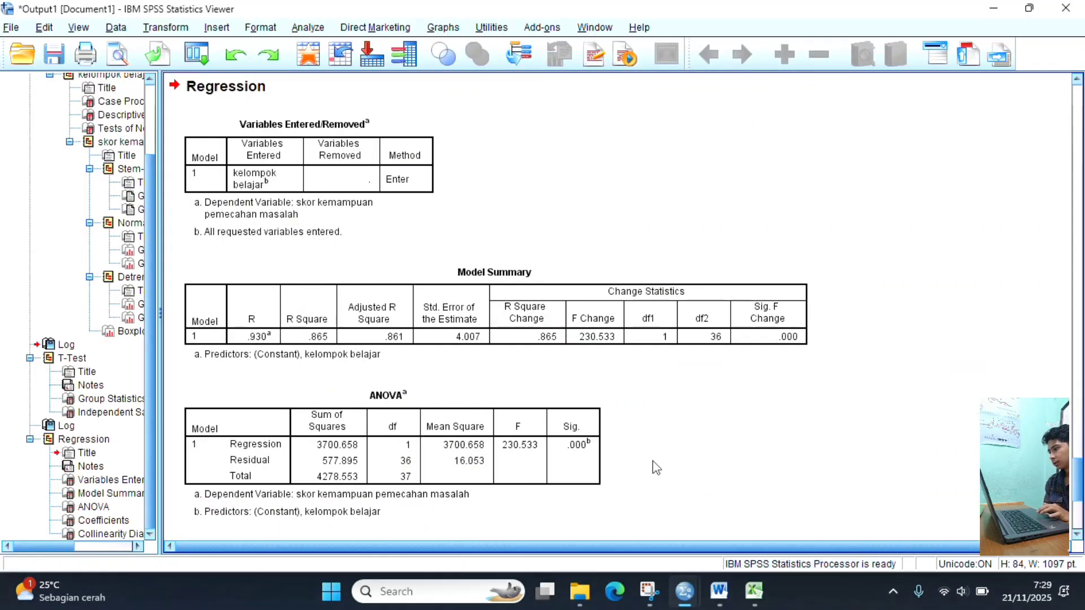
scroll(656, 468, "down", 5)
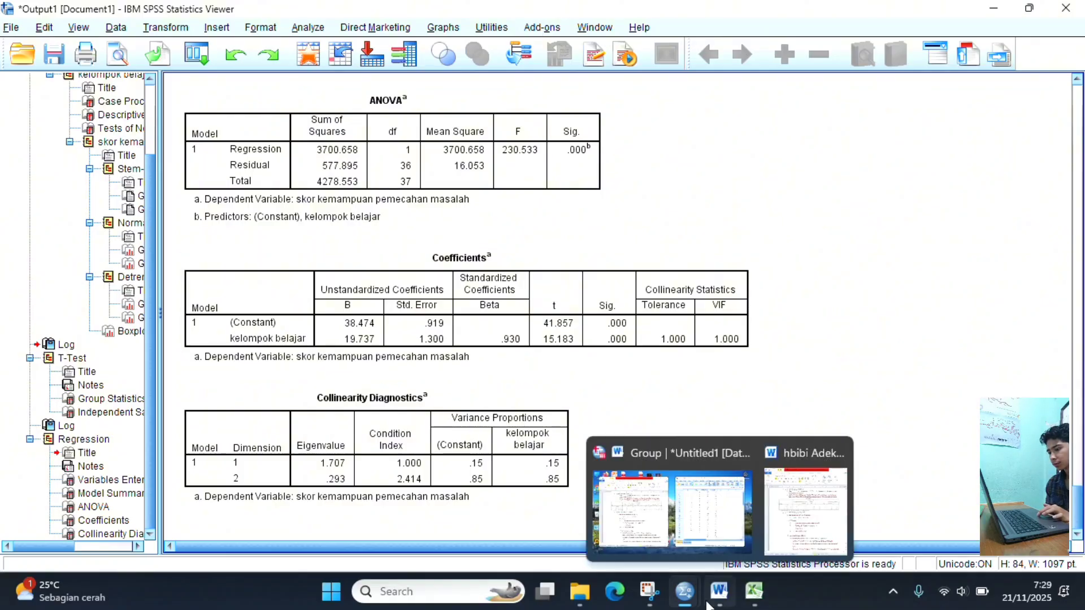
mouse_move(686, 602)
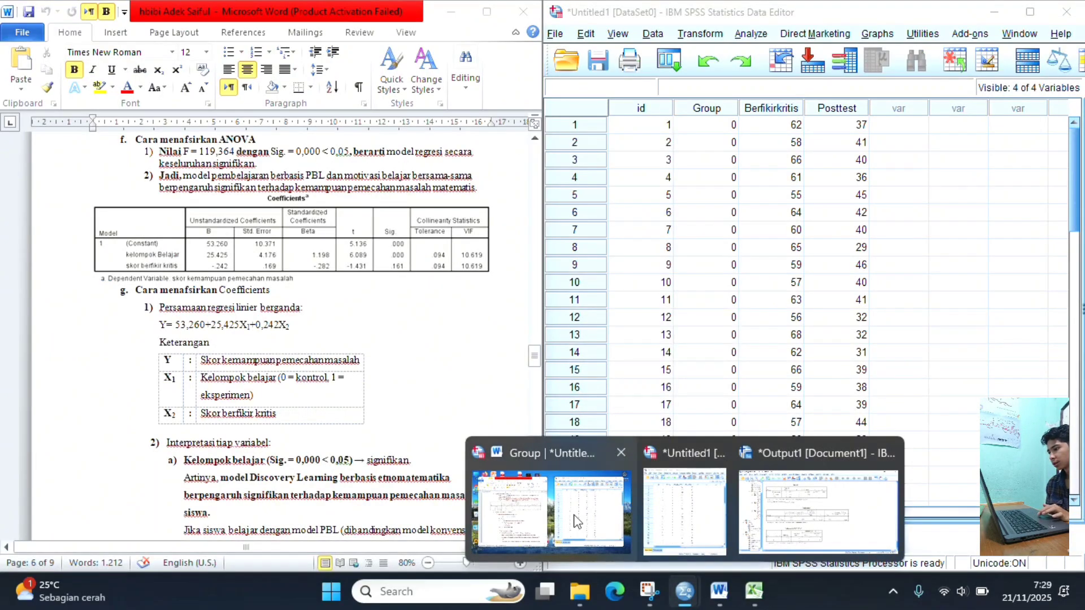
left_click(575, 521)
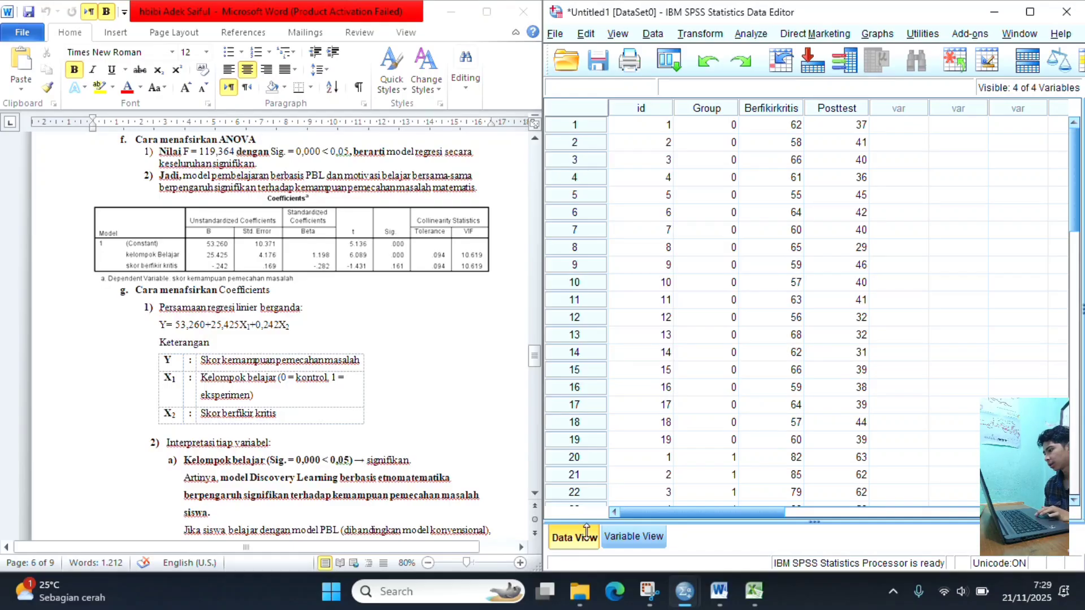
mouse_move(685, 593)
mouse_move(793, 508)
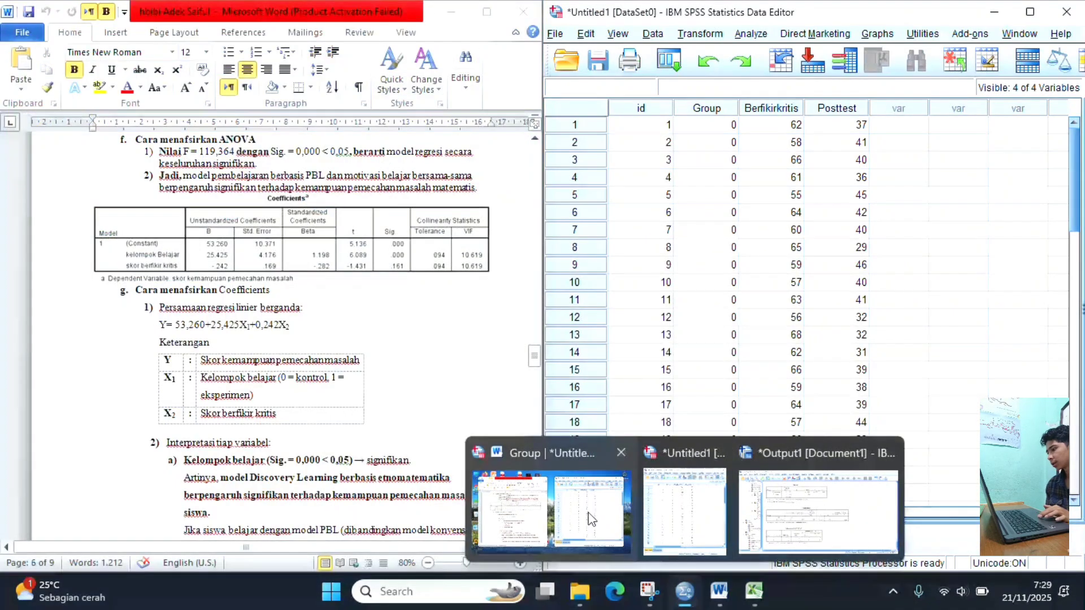
left_click(589, 519)
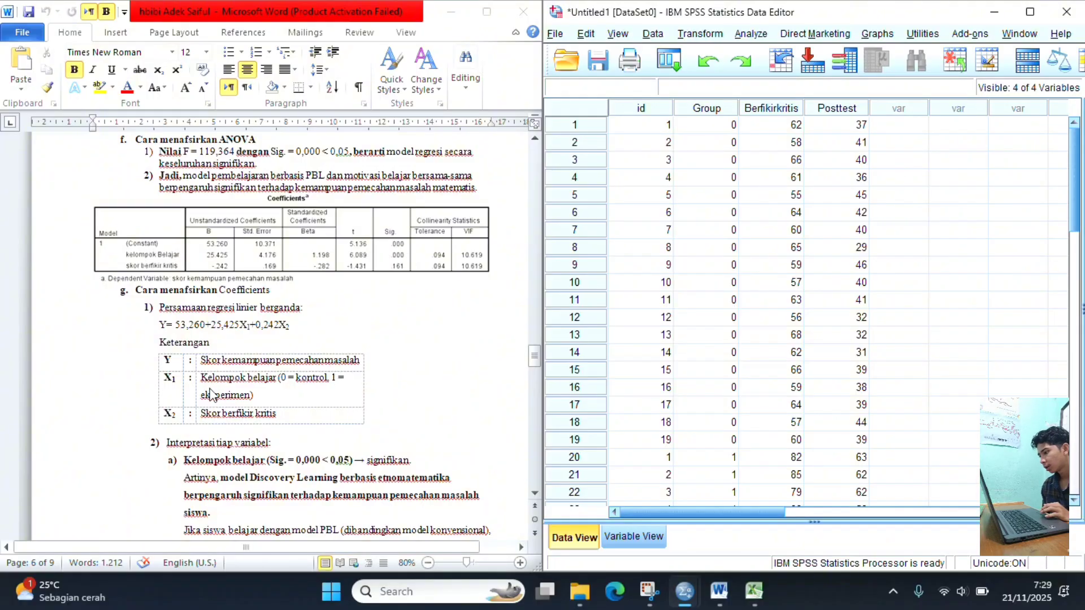
- Read the guide's interpretation of the kelompok belajar and Berfikir Kritis variables and its general regression conclusions
scroll(240, 435, "down", 1)
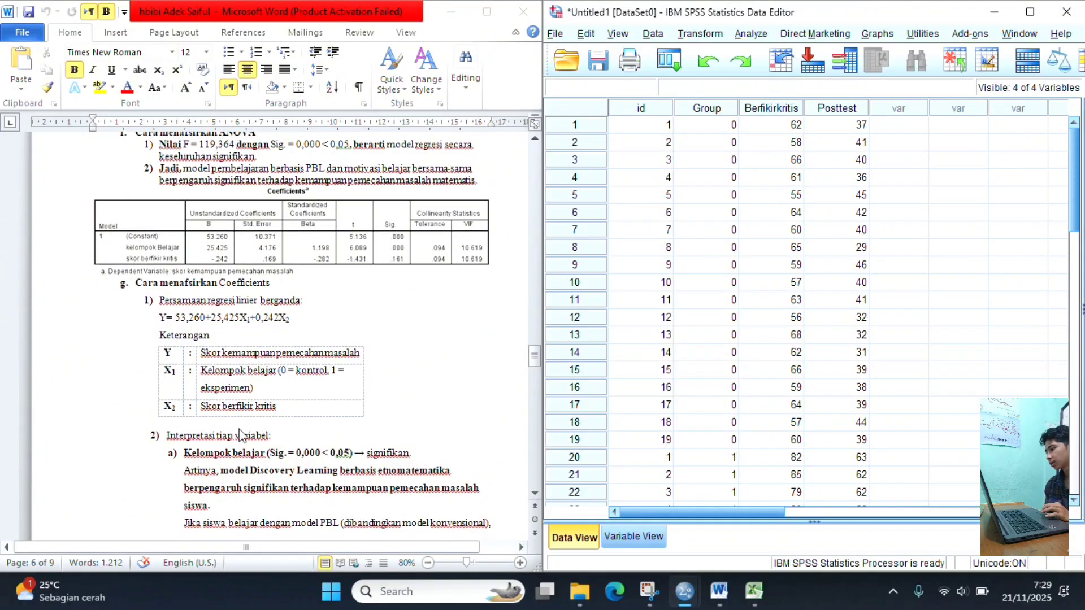
scroll(240, 435, "down", 3)
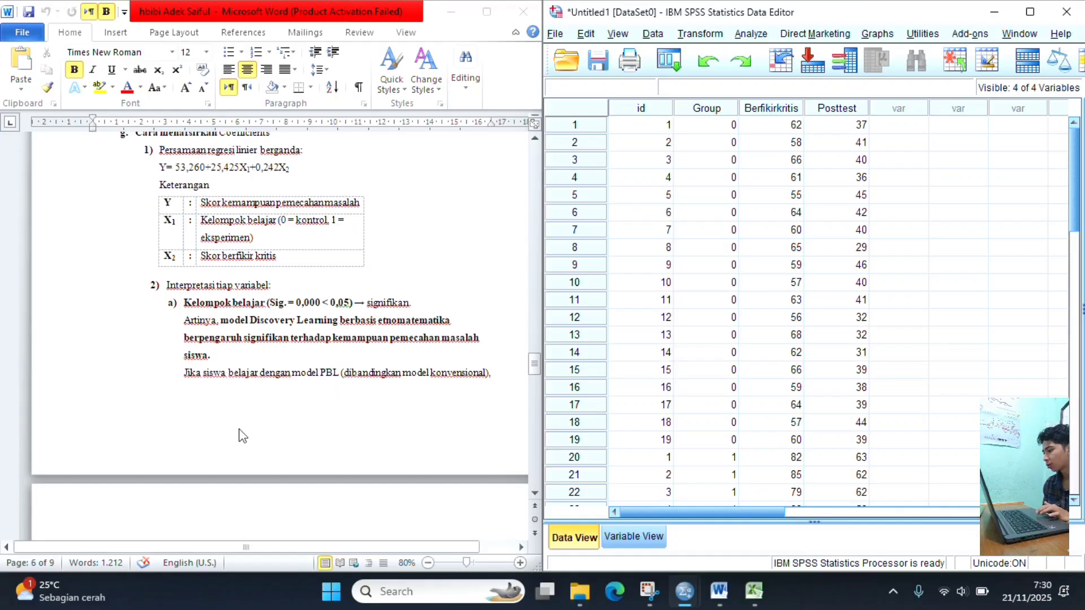
scroll(243, 418, "down", 3)
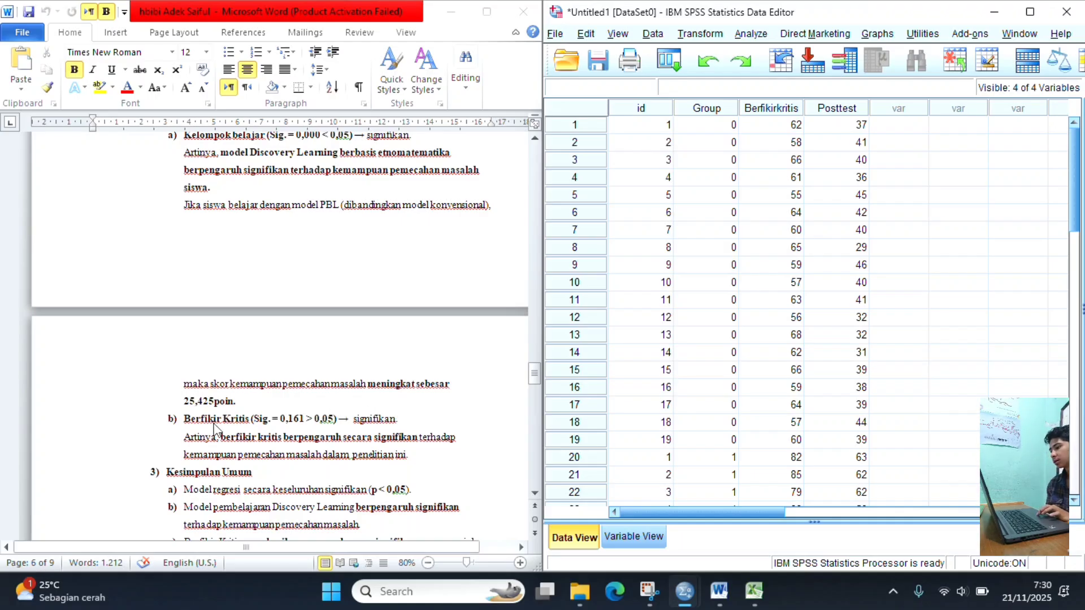
scroll(215, 425, "down", 3)
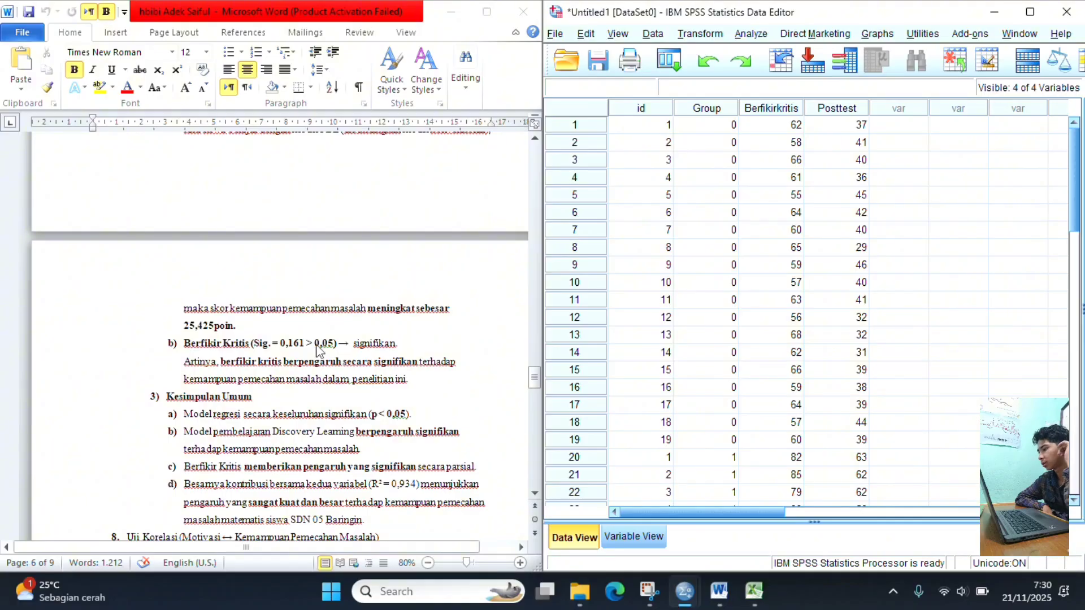
scroll(273, 383, "down", 2)
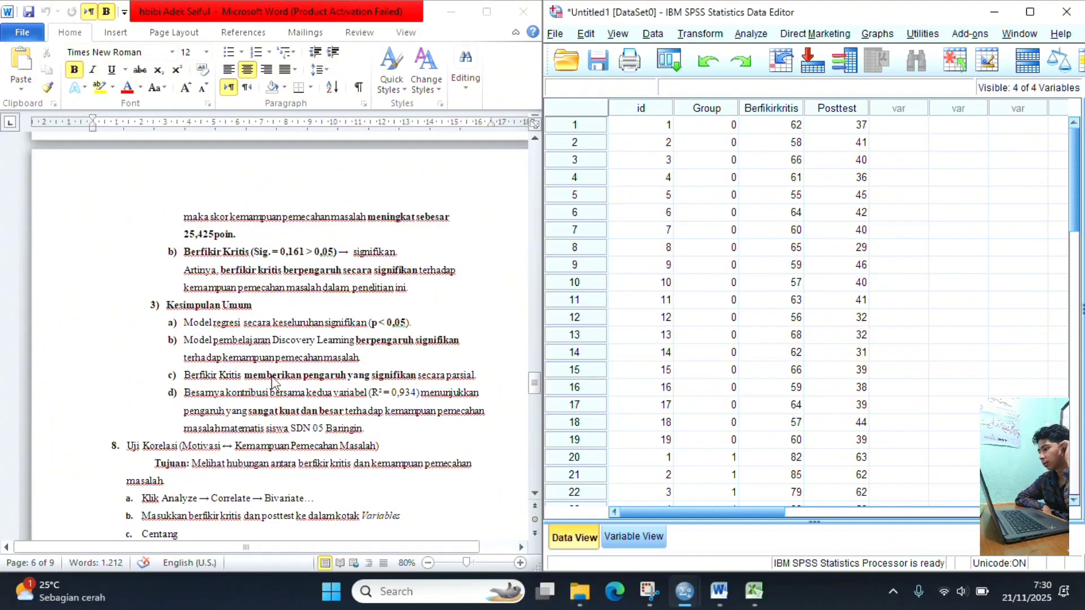
- Review the guide's correlation test section, covering its purpose, the bivariate procedure and the sample Correlations table
scroll(273, 383, "down", 3)
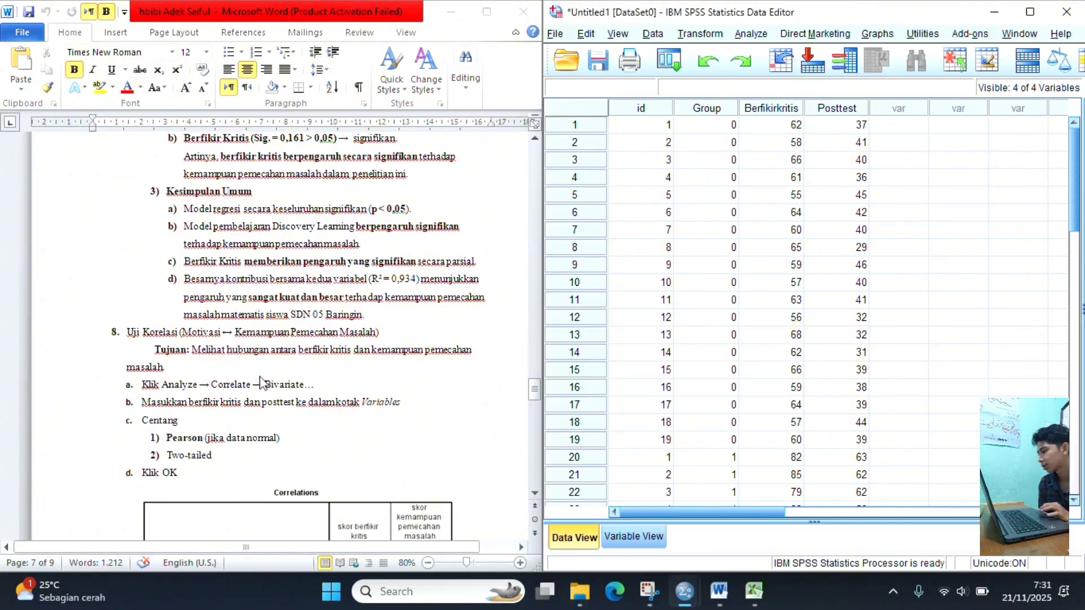
scroll(212, 387, "down", 3)
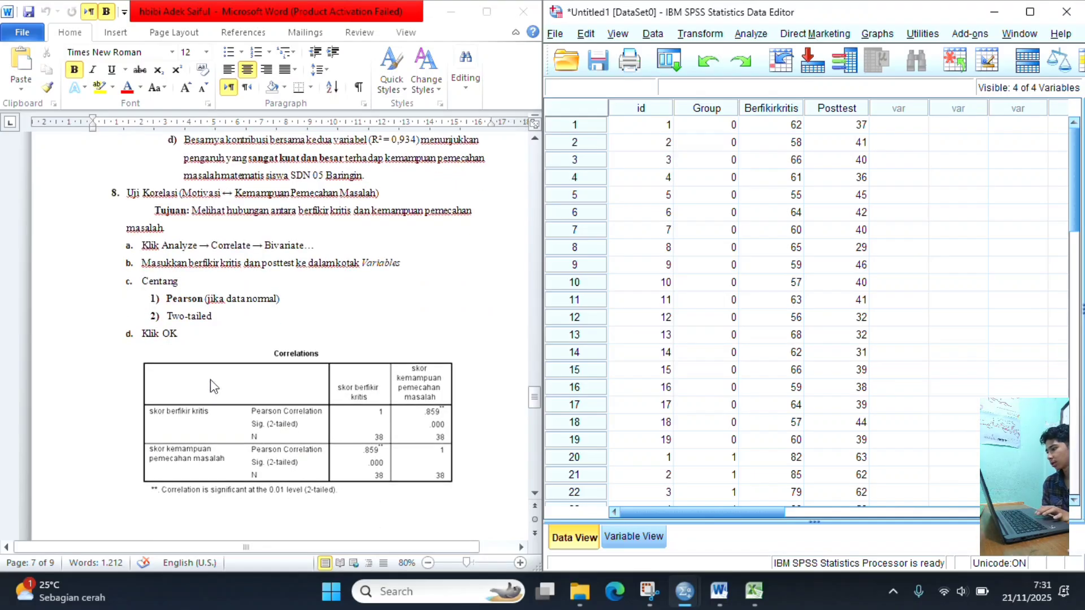
scroll(212, 387, "down", 12)
scroll(213, 386, "up", 14)
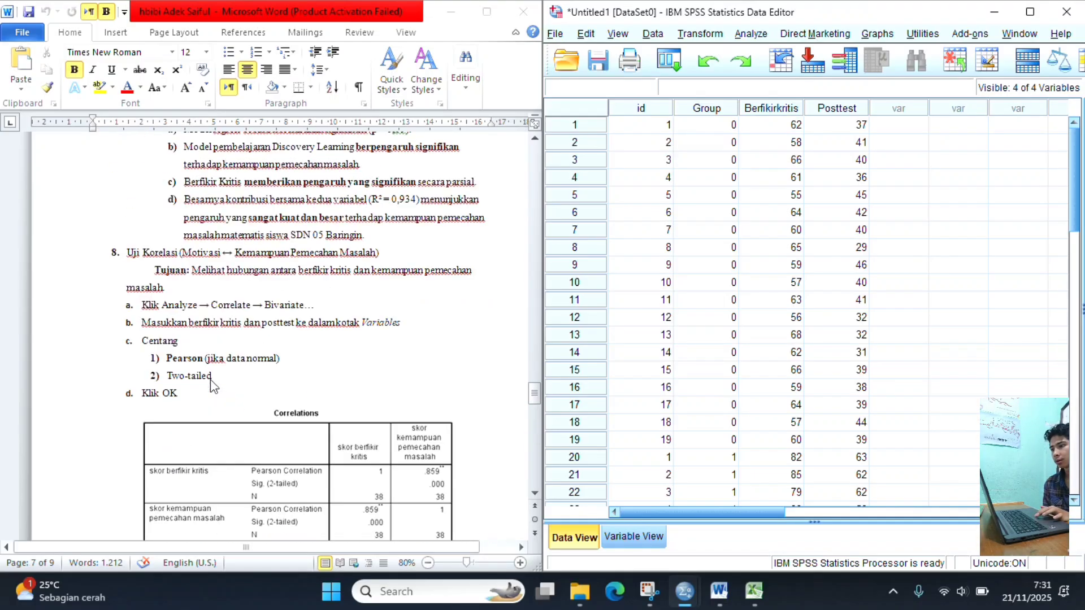
scroll(210, 384, "up", 1)
scroll(212, 388, "down", 1)
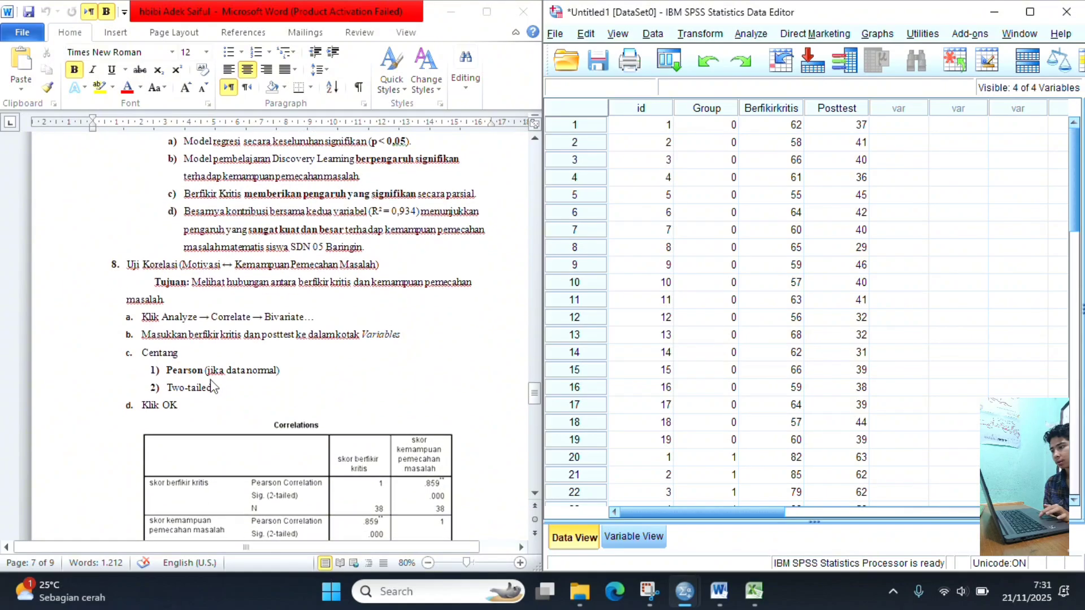
scroll(213, 387, "down", 1)
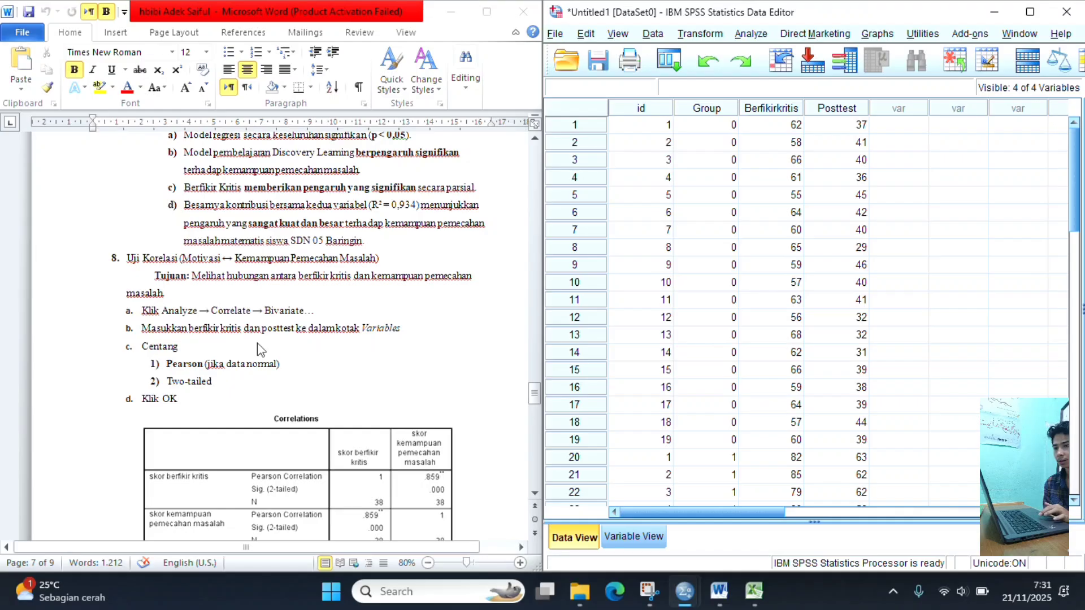
- Run a two-tailed Pearson bivariate correlation between skorberfikir kritis [Berfikirkritis] and skor kemampuan pemecahan masalah [Posttest]
left_click(750, 35)
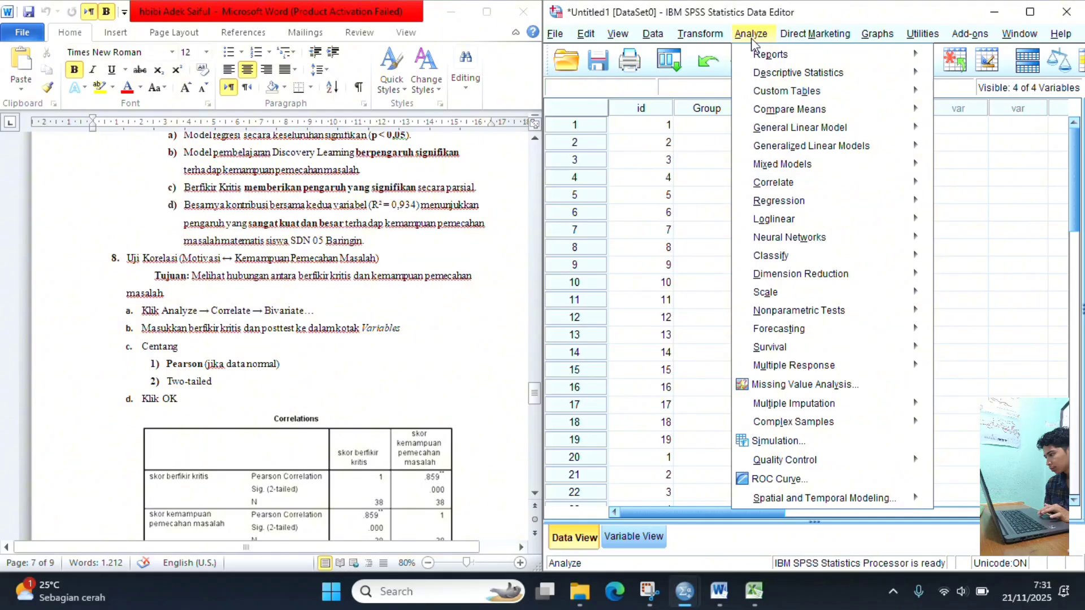
mouse_move(785, 190)
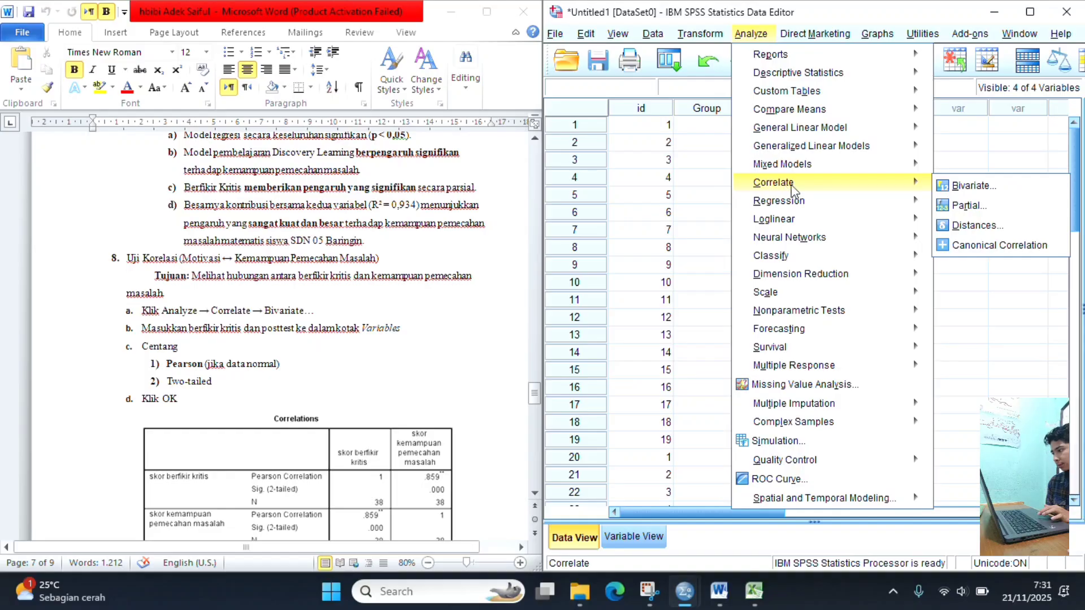
left_click(971, 186)
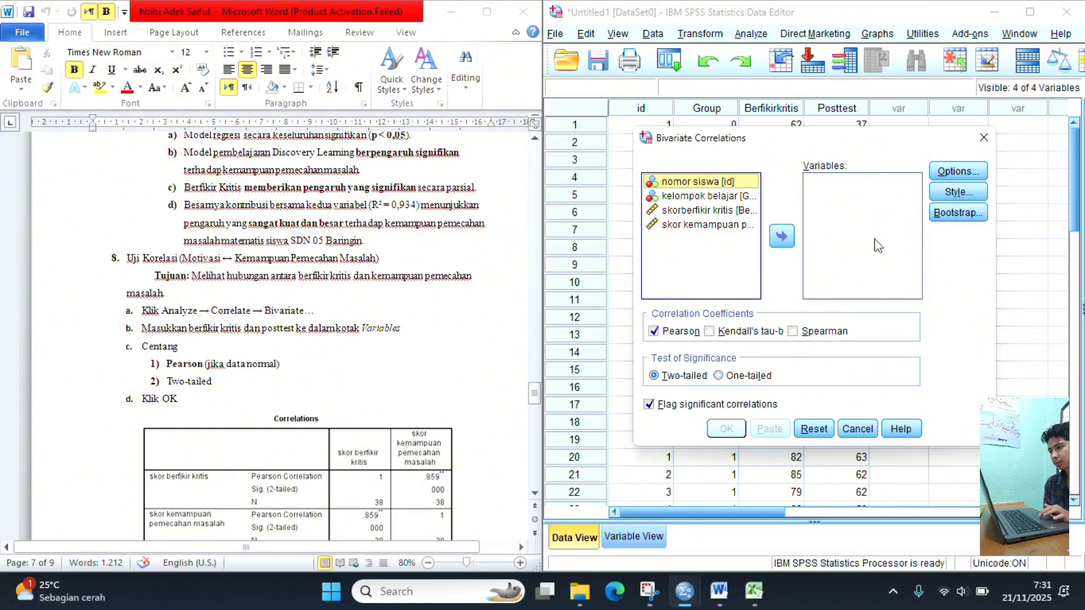
left_click(701, 212)
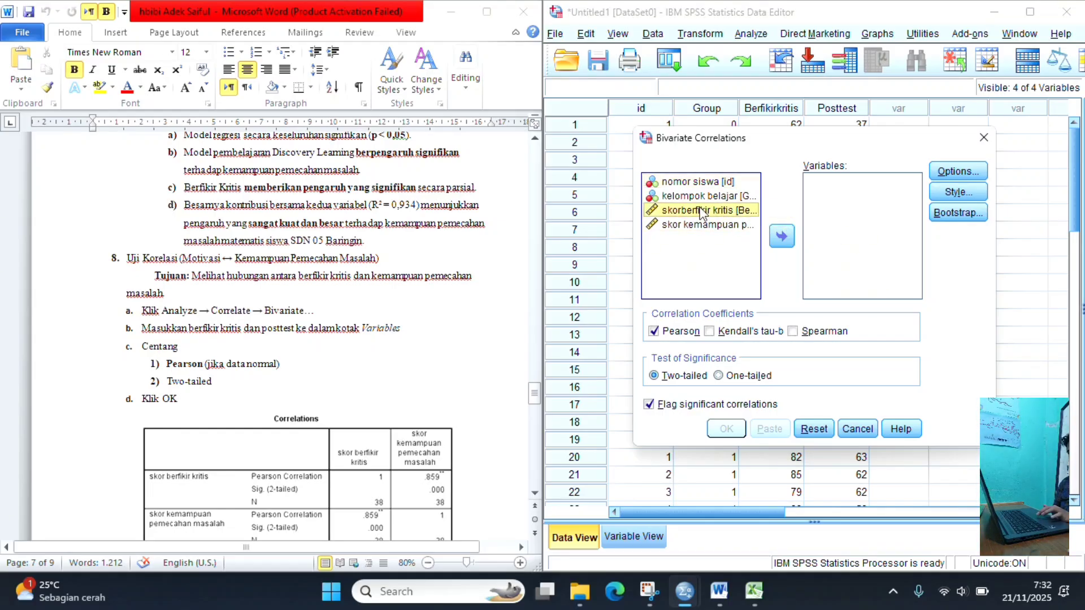
left_click(778, 240)
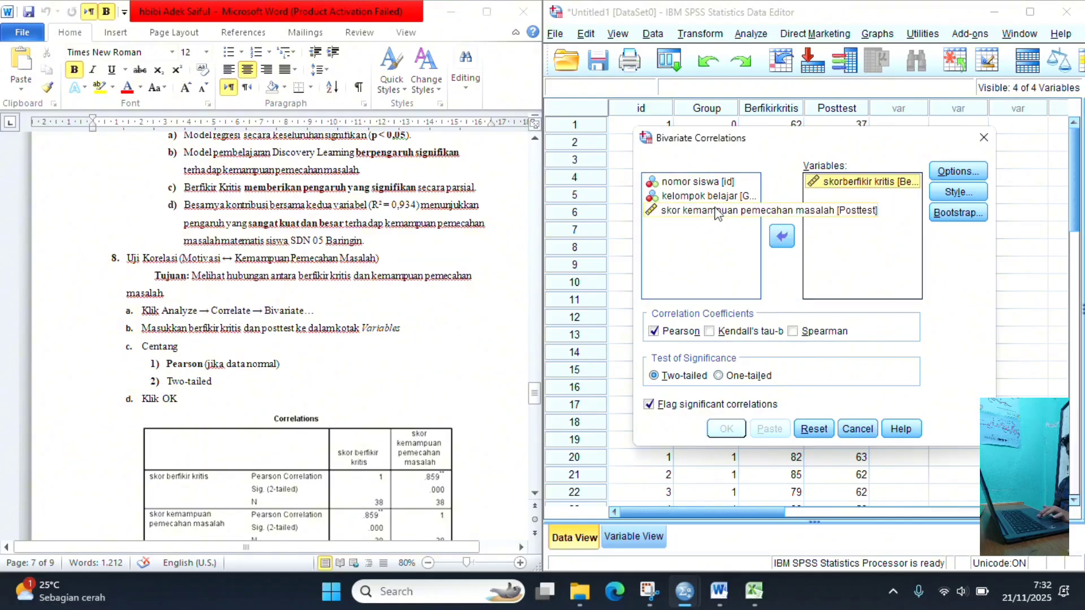
left_click(717, 213)
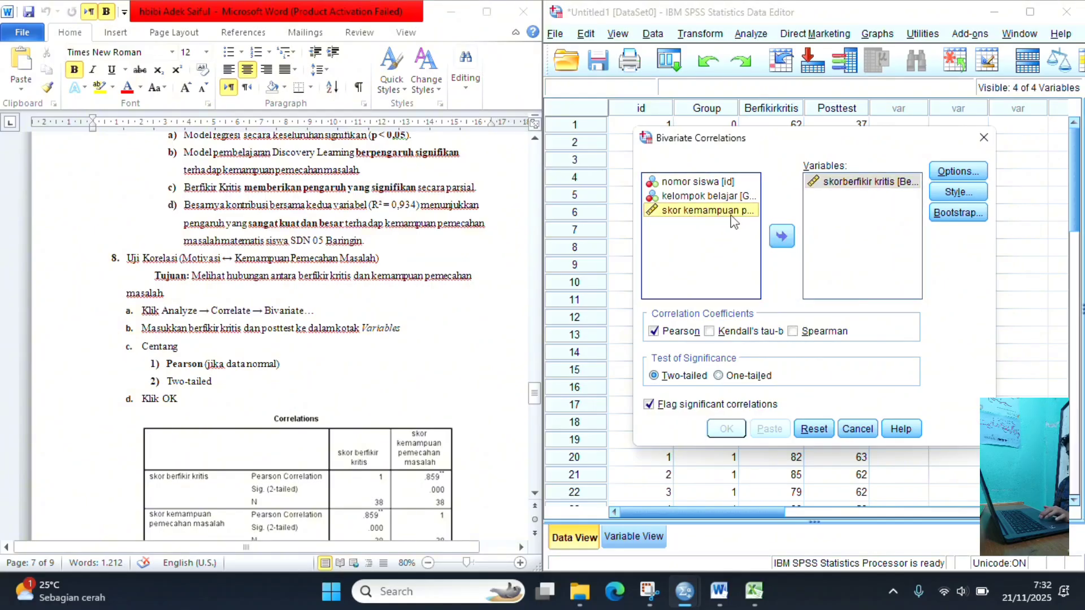
left_click(786, 239)
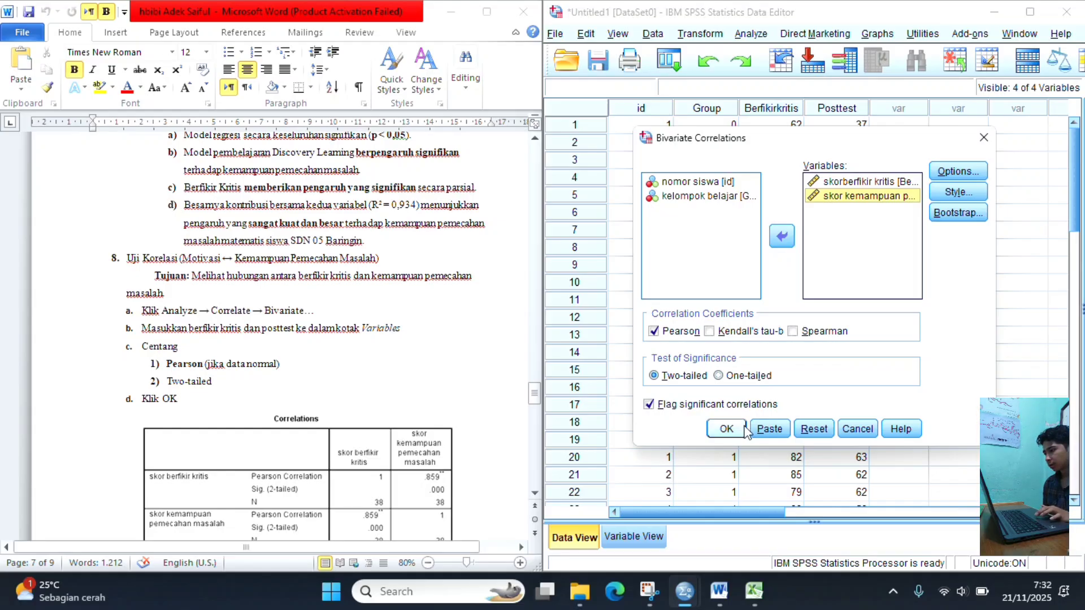
left_click(727, 428)
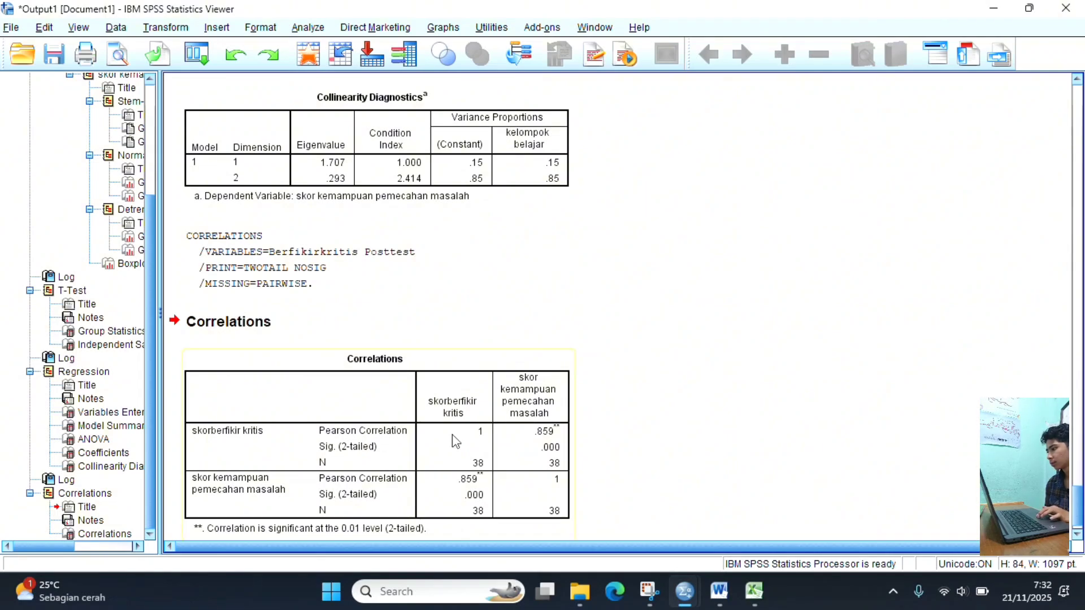
- Compare the Correlations table in the SPSS Viewer with the sample Correlations table in the Word guide
scroll(455, 442, "down", 1)
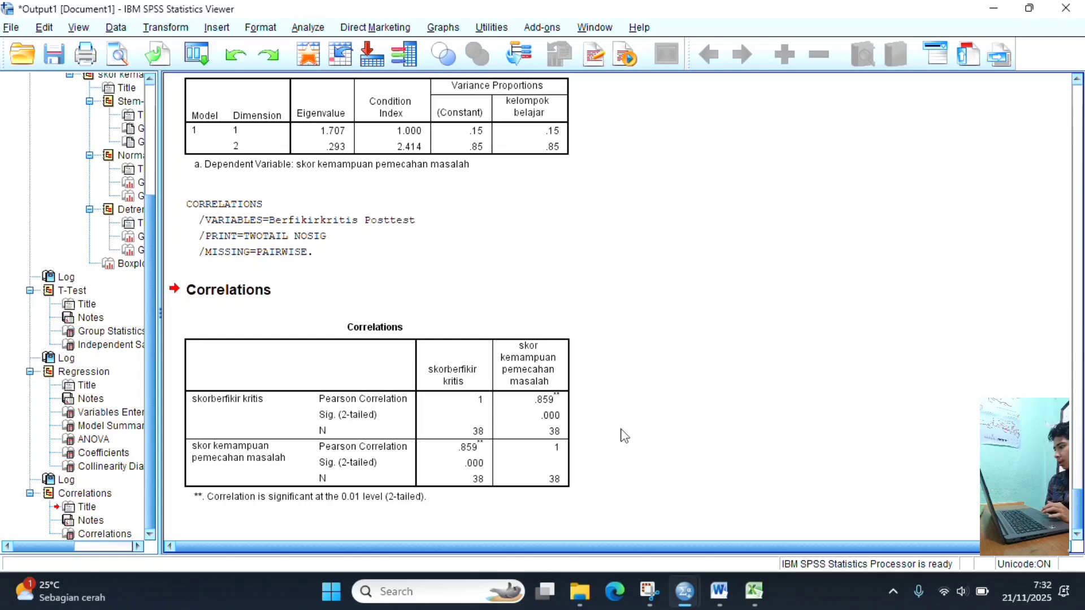
mouse_move(685, 591)
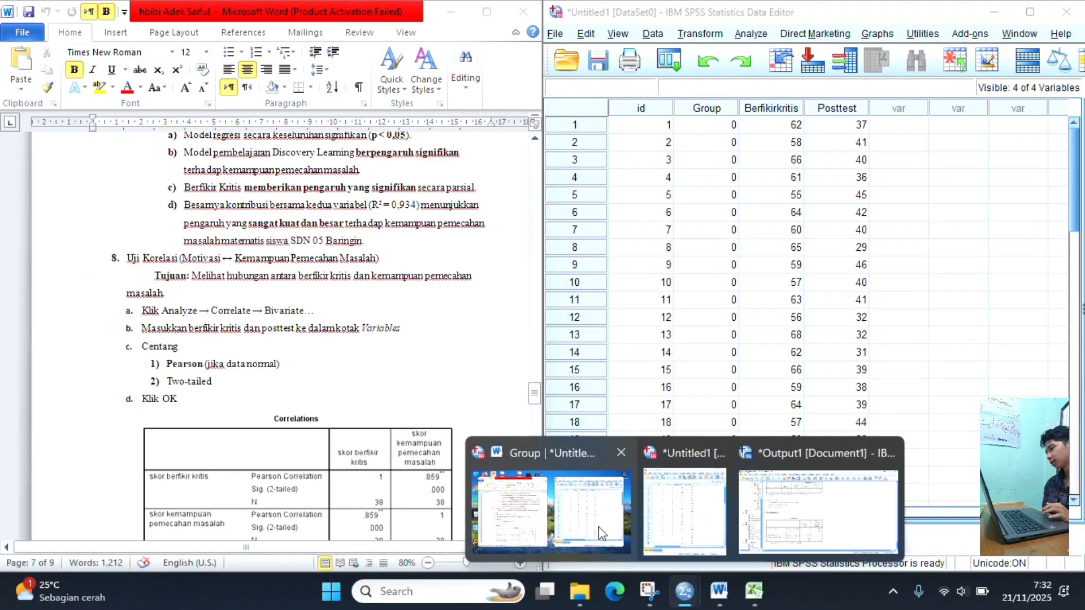
left_click(599, 526)
scroll(428, 450, "down", 3)
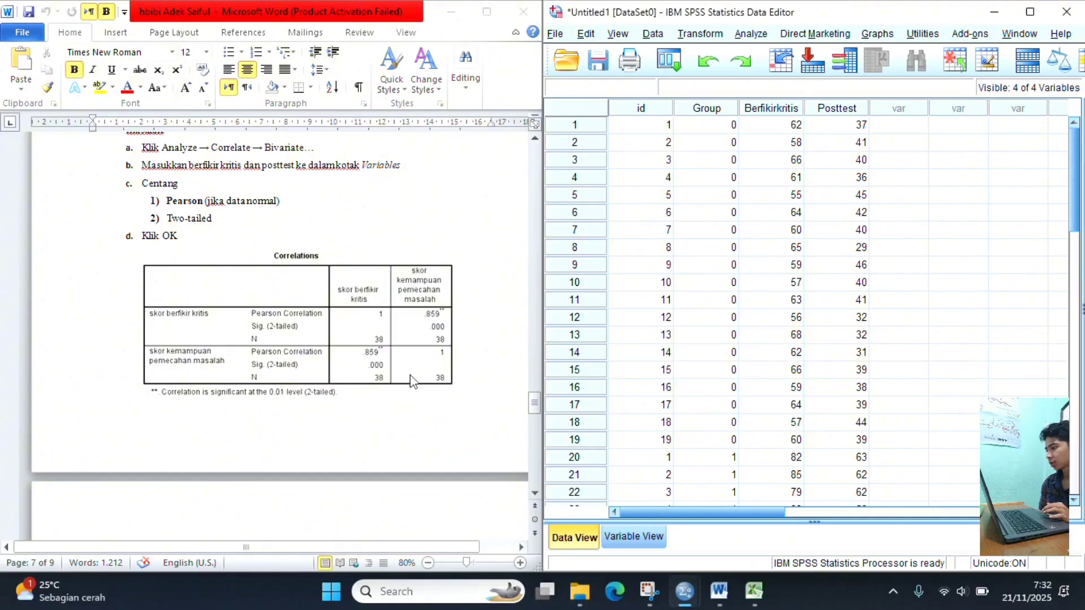
- Read the guide's interpretation of the Pearson correlation value, its strength categories and the two-tailed significance through the end of the document
scroll(411, 382, "down", 10)
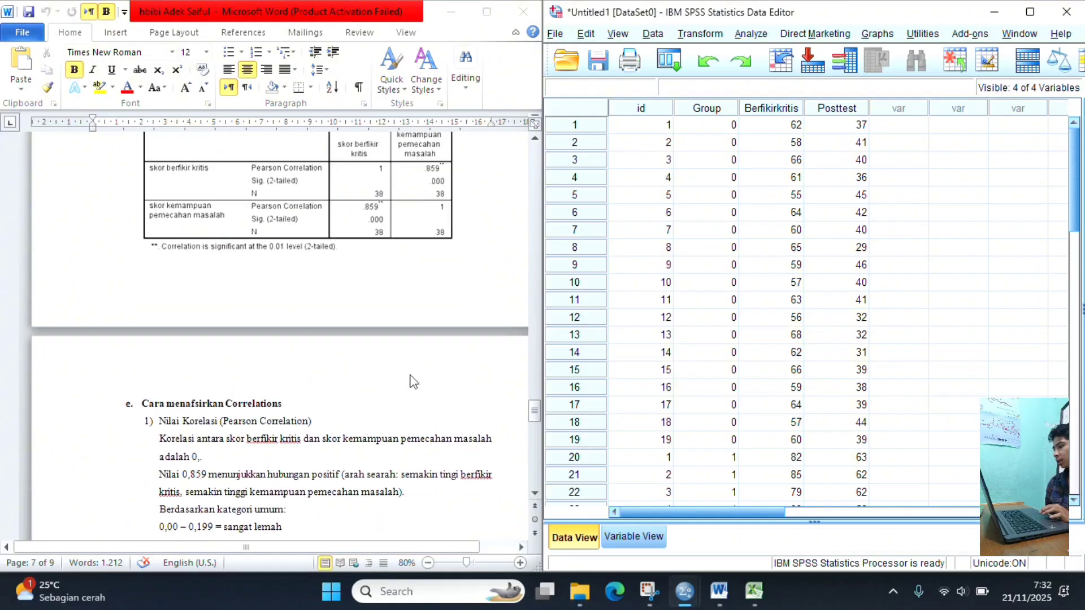
scroll(411, 383, "up", 5)
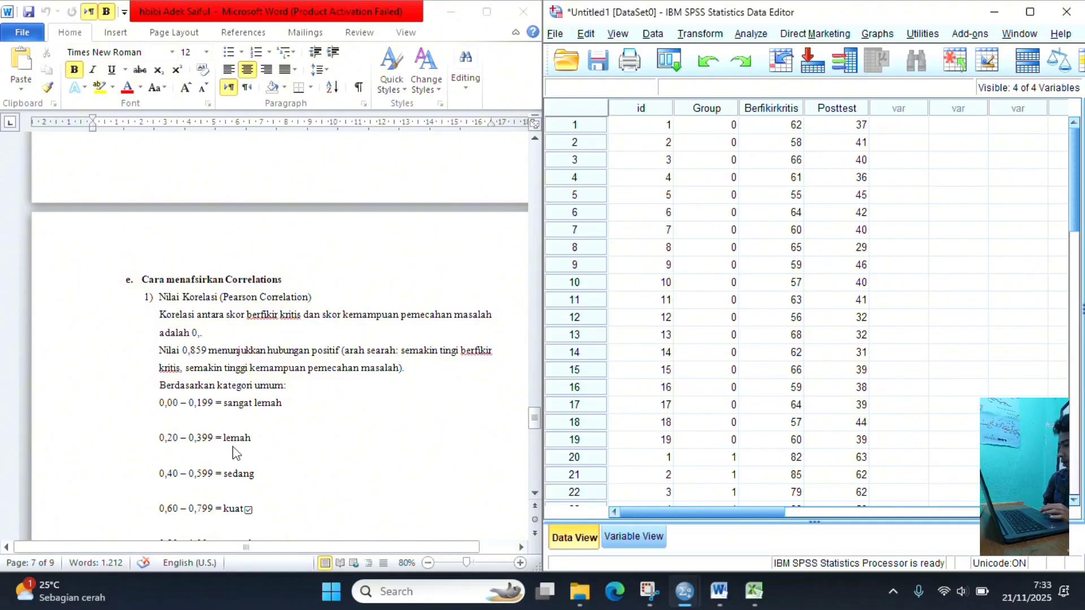
scroll(234, 453, "down", 1)
scroll(234, 453, "down", 3)
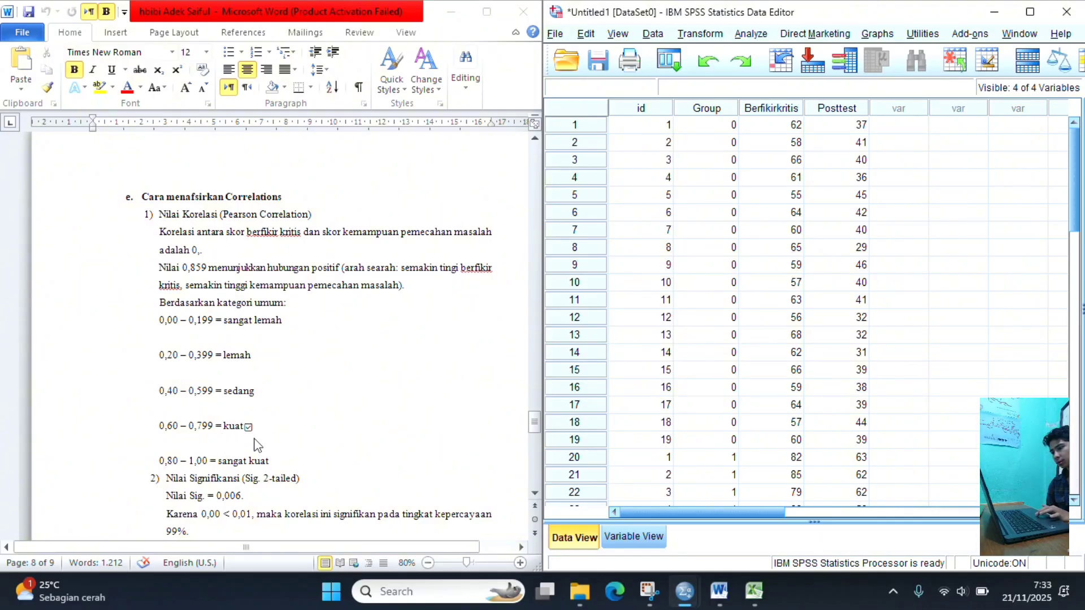
scroll(255, 444, "down", 3)
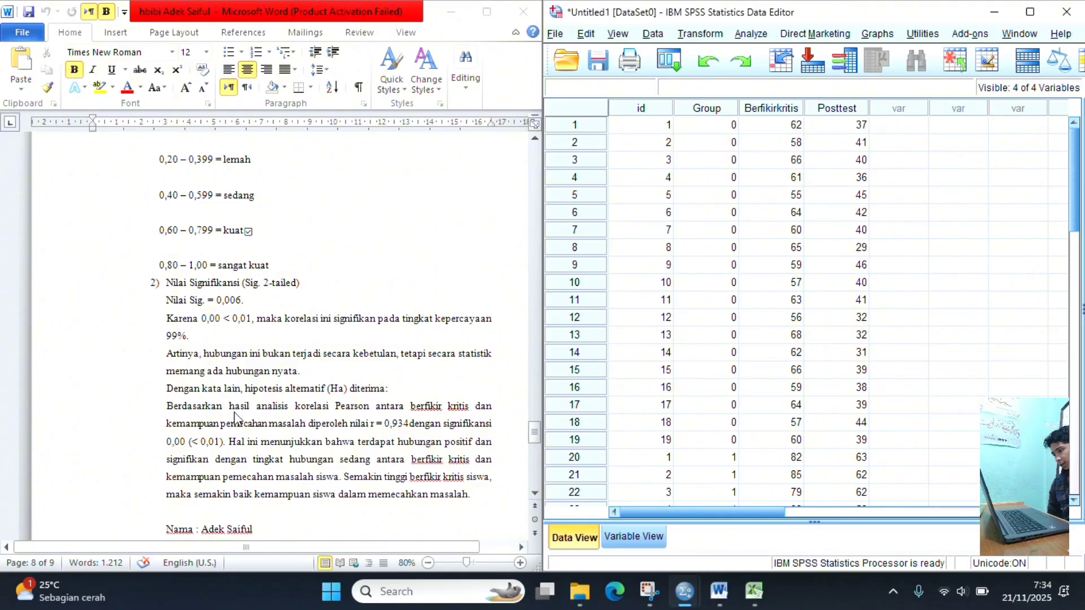
scroll(237, 419, "down", 1)
scroll(237, 418, "down", 2)
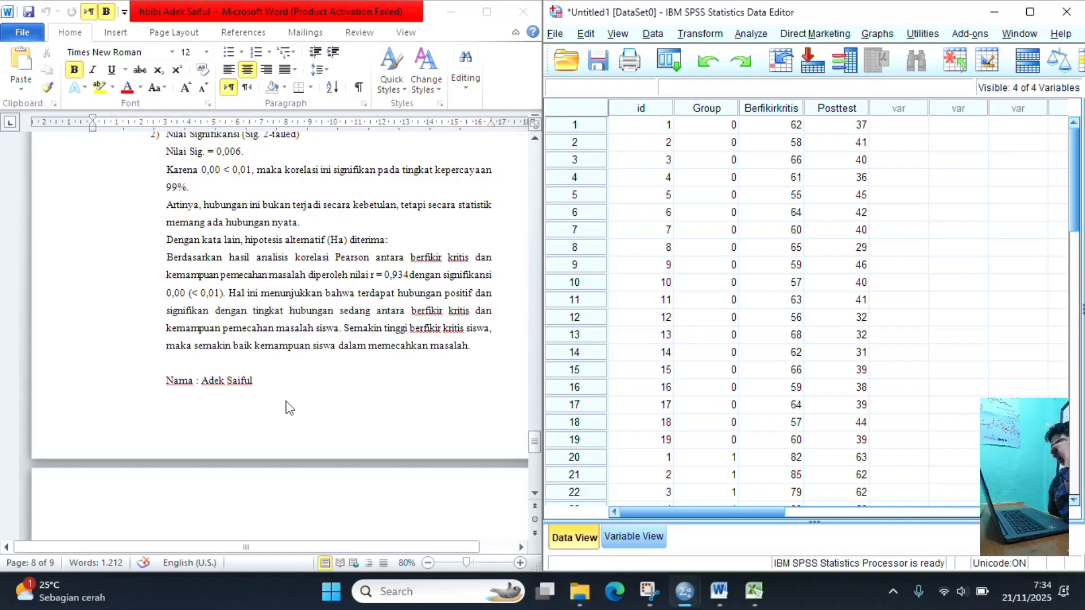
scroll(287, 407, "down", 2)
scroll(287, 407, "down", 1)
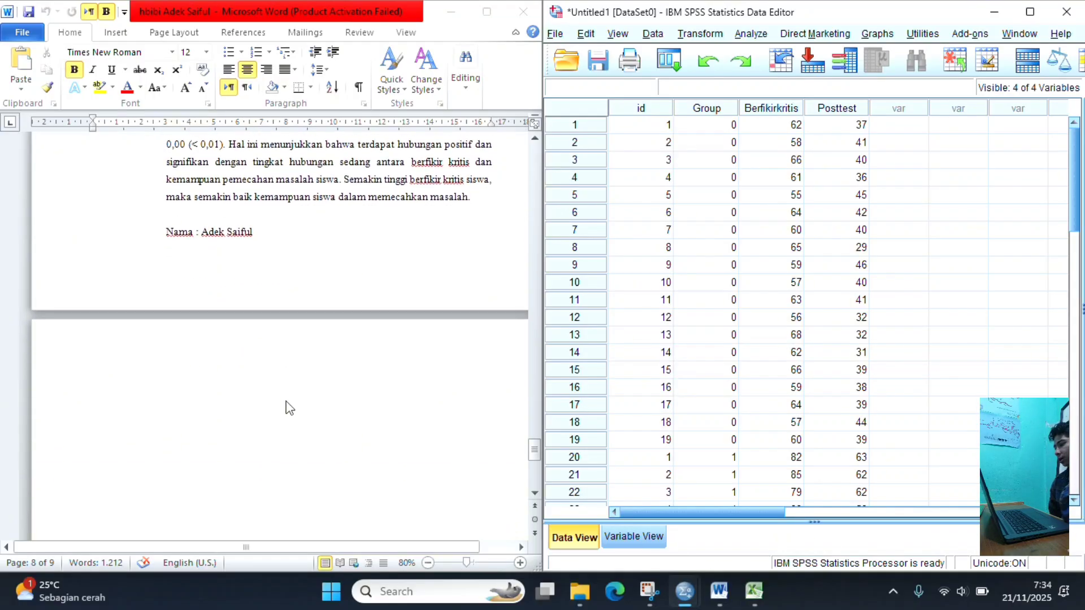
scroll(287, 407, "down", 3)
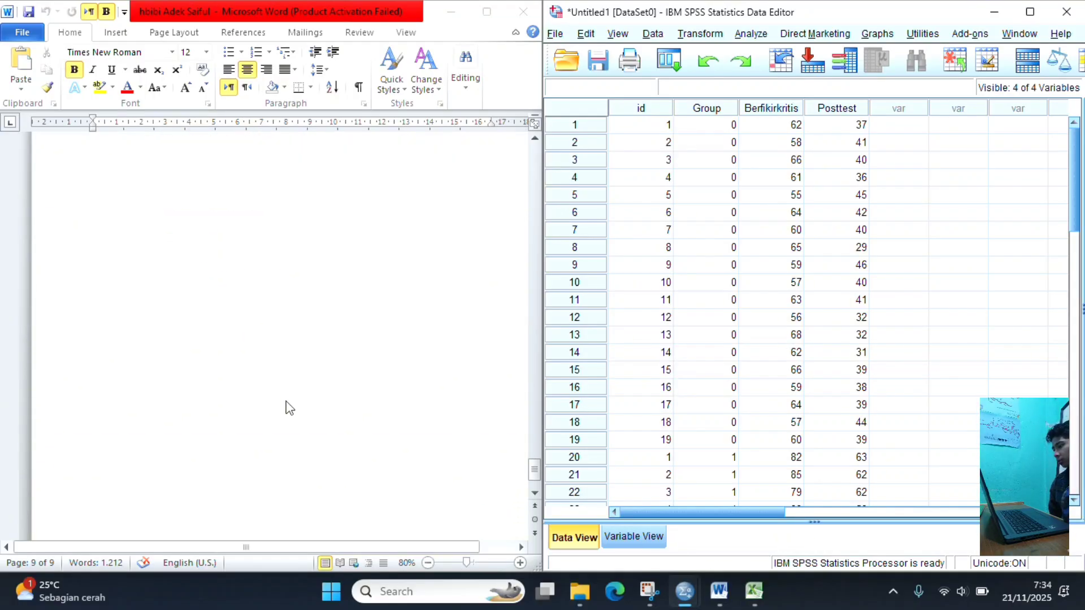
scroll(287, 407, "up", 3)
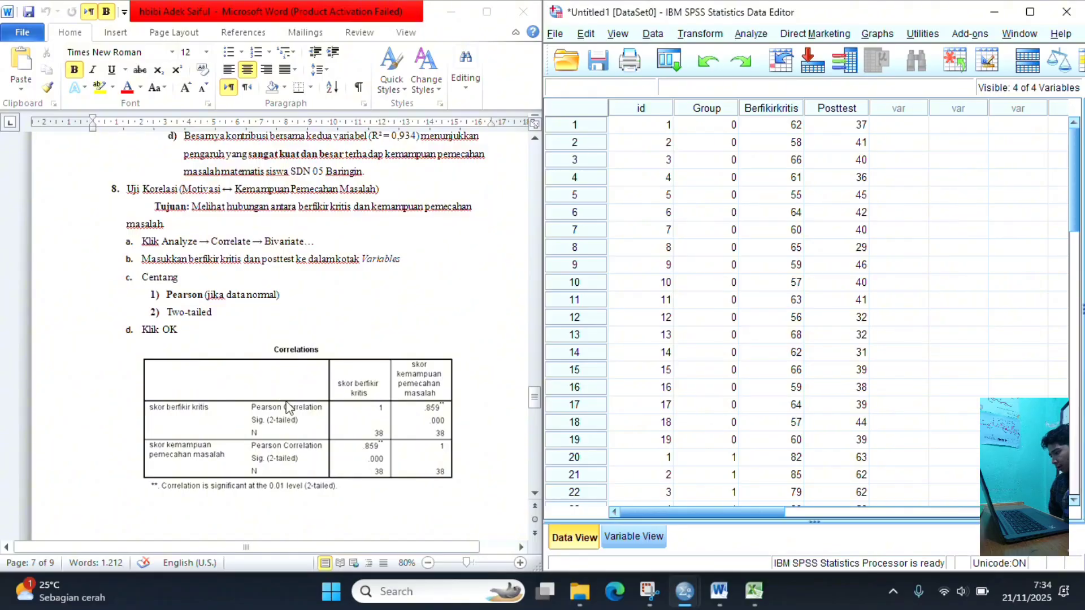